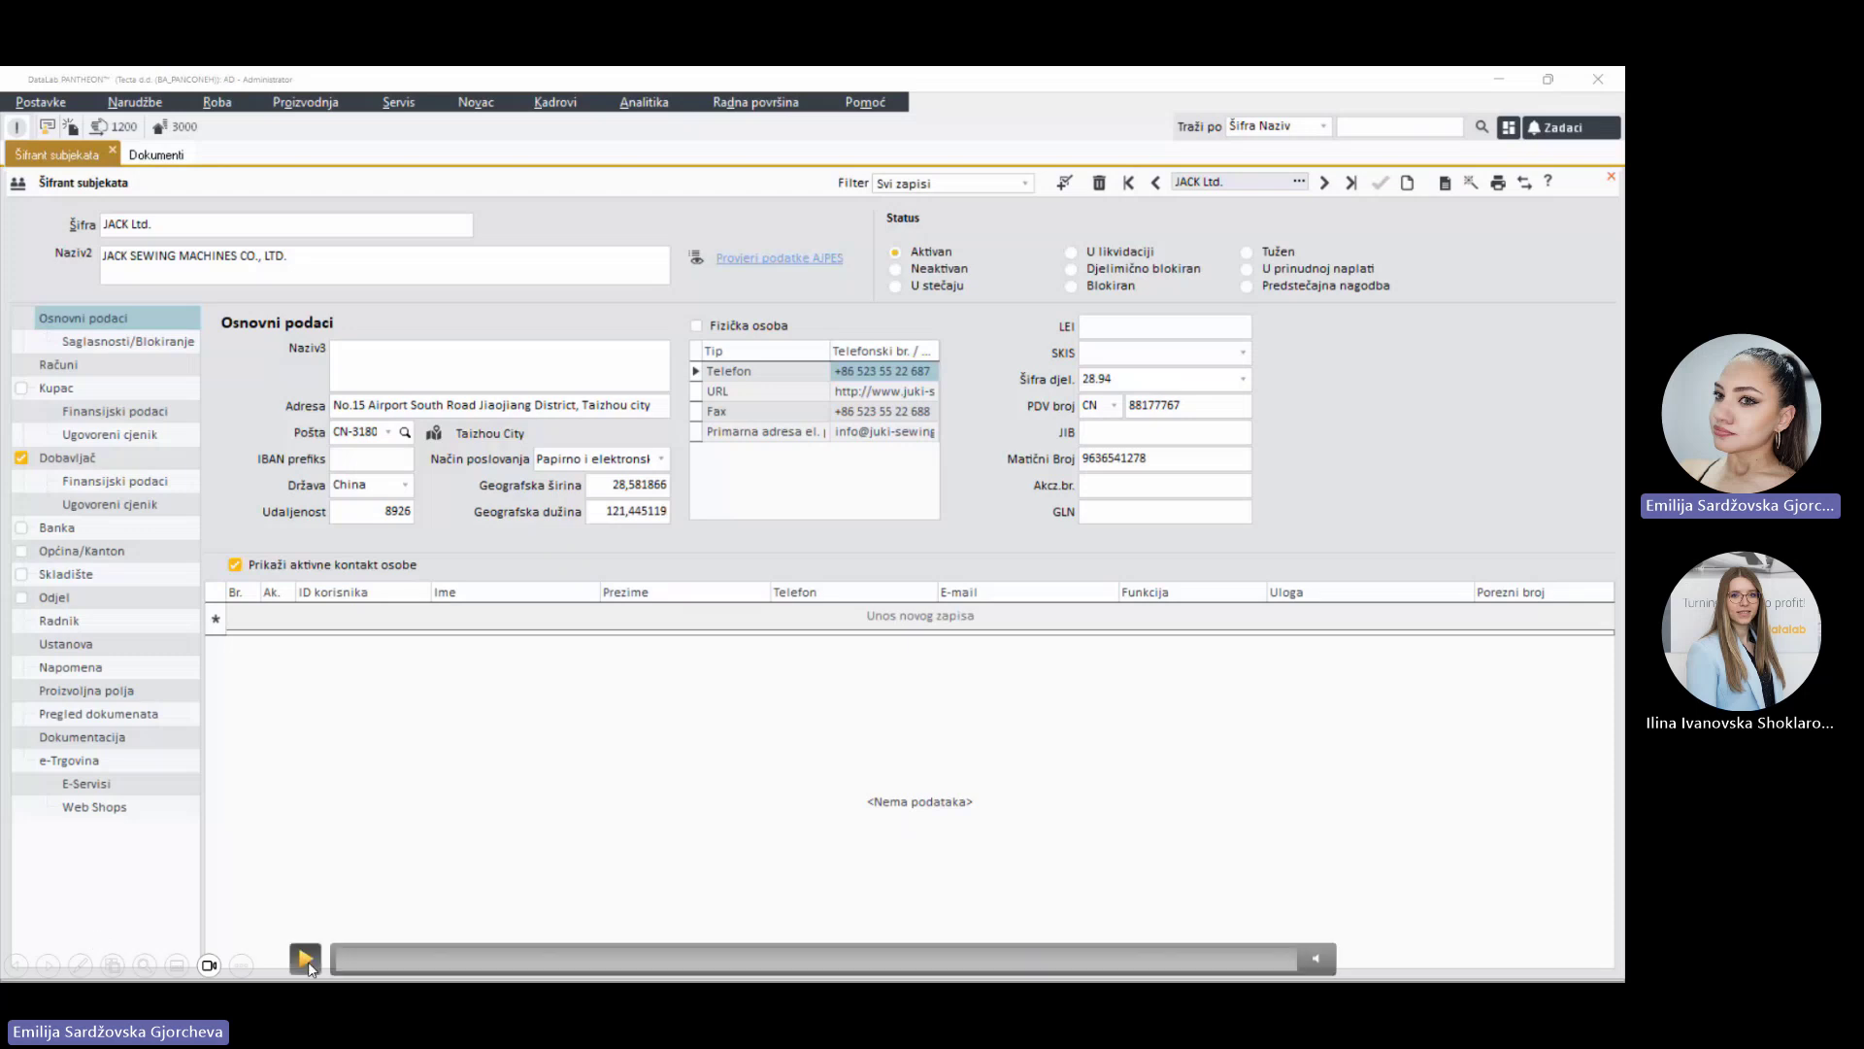
Step: Find the subject by the code "pecu" and open the PECUNIA d.o.o. record
{"action": "left_click", "coordinate": [306, 961]}
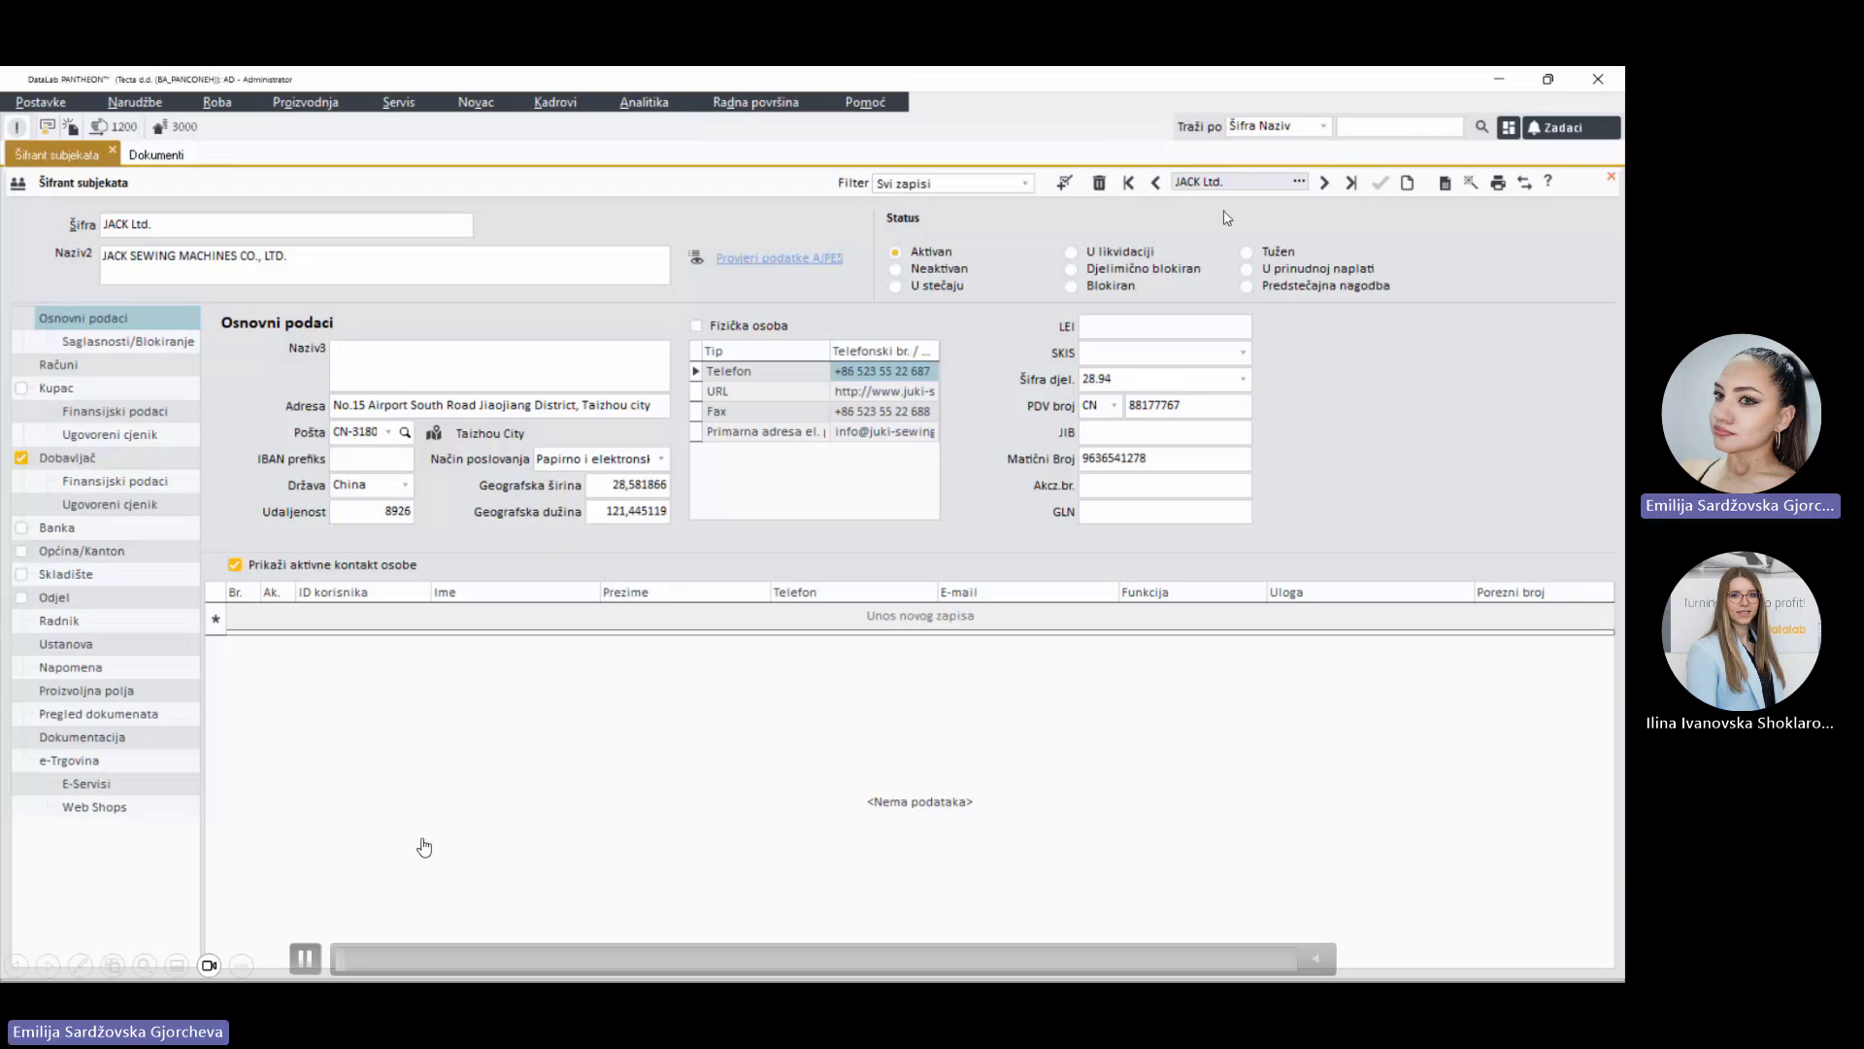
{"action": "left_click", "coordinate": [1300, 183]}
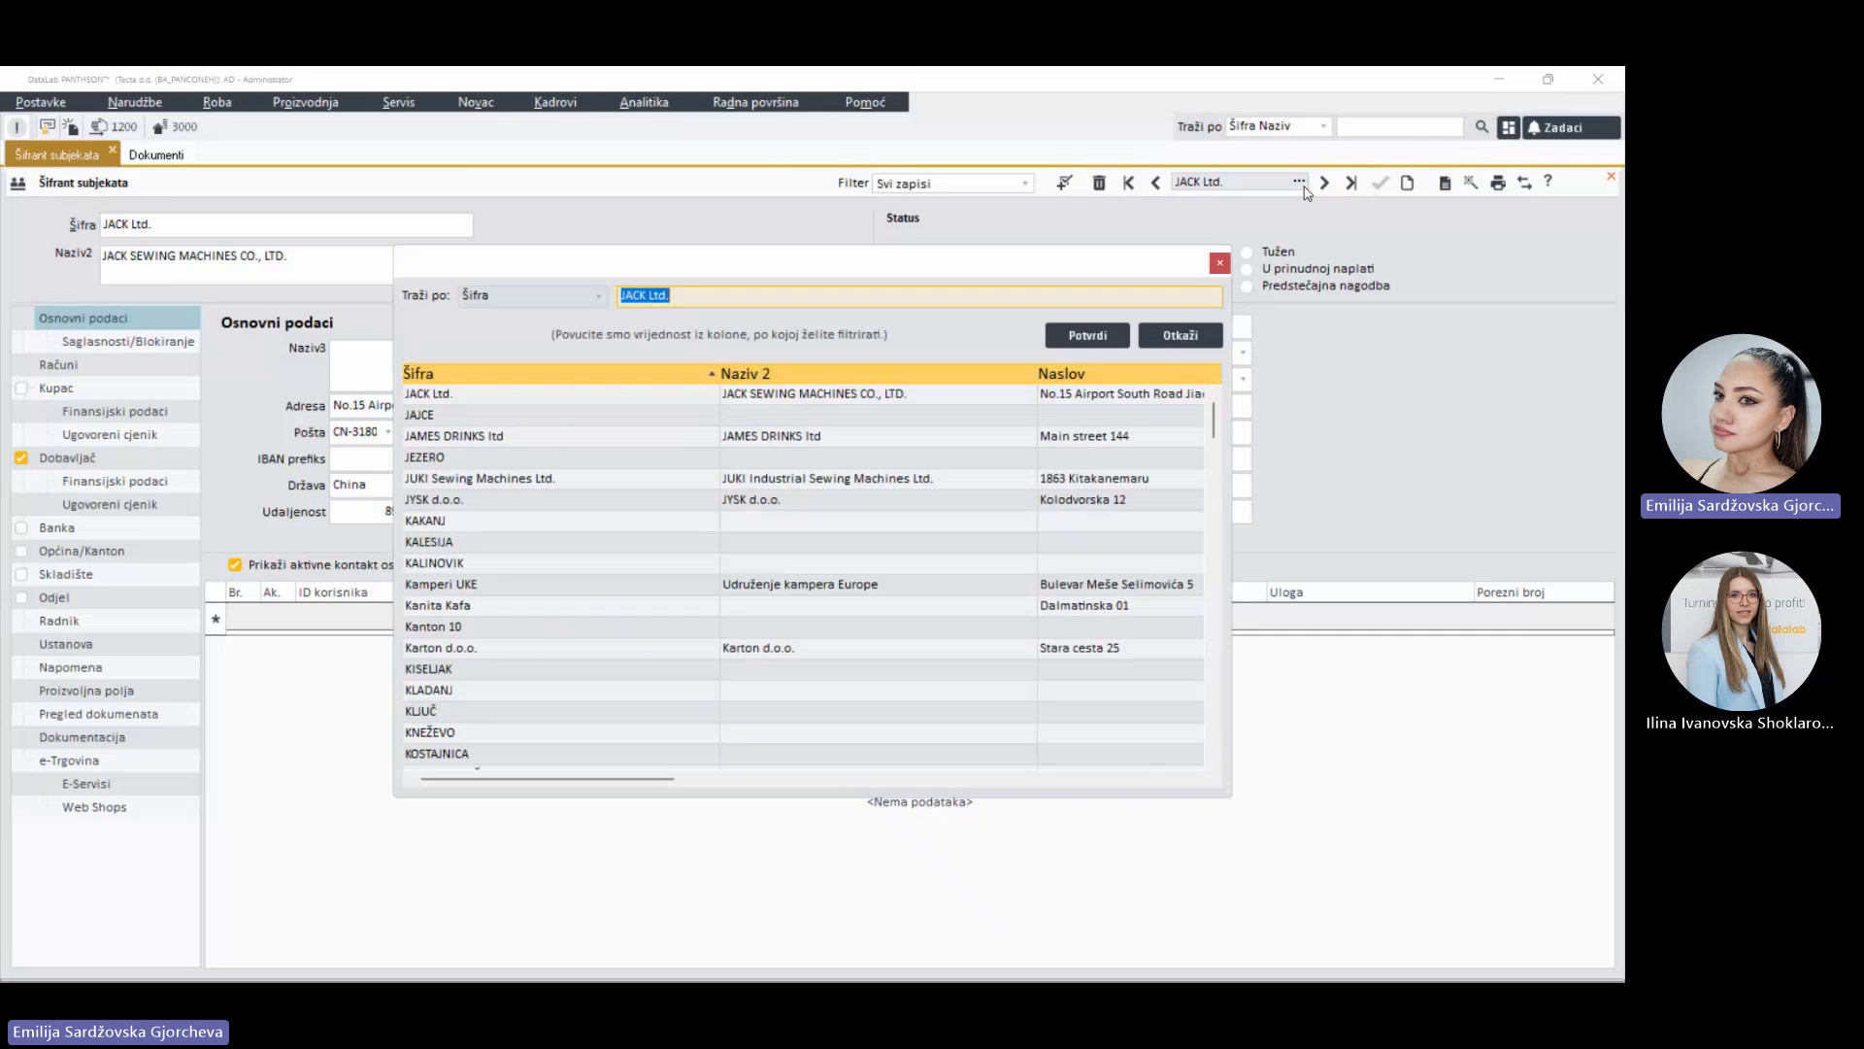
{"action": "type", "text": "pecu"}
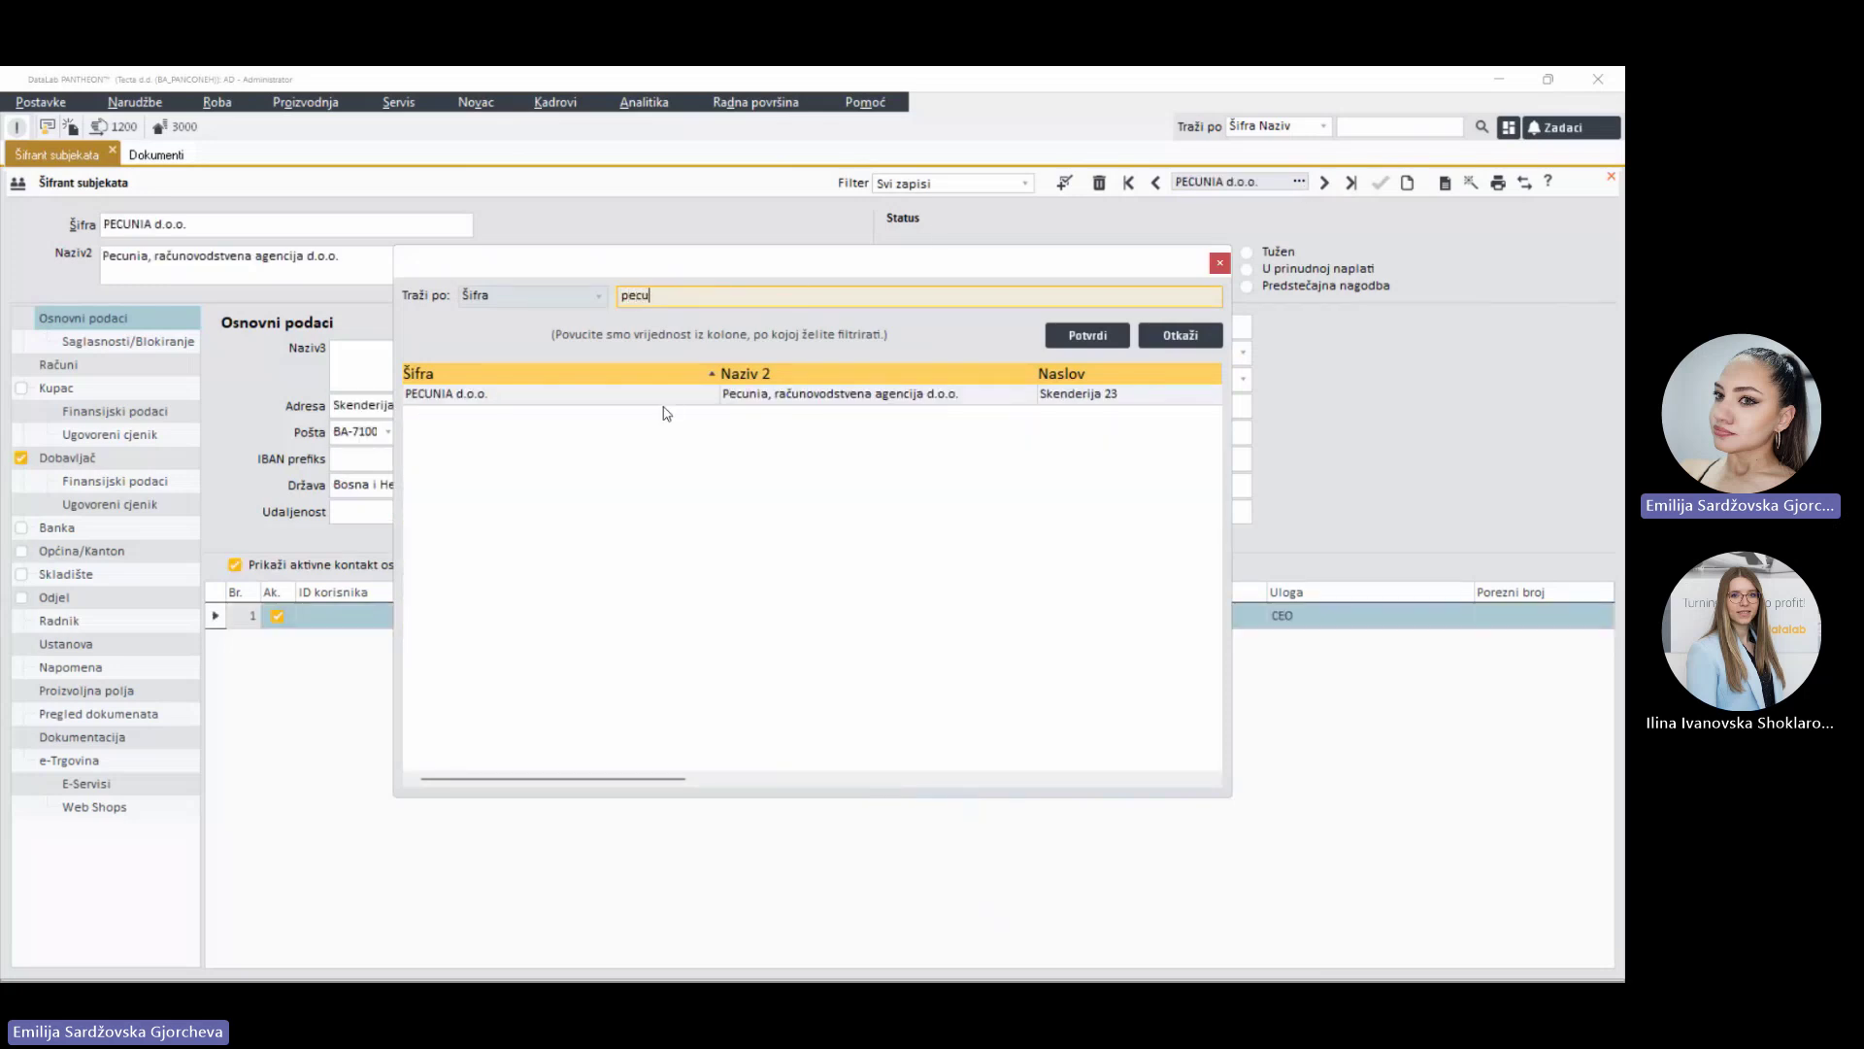
{"action": "double_click", "coordinate": [666, 395]}
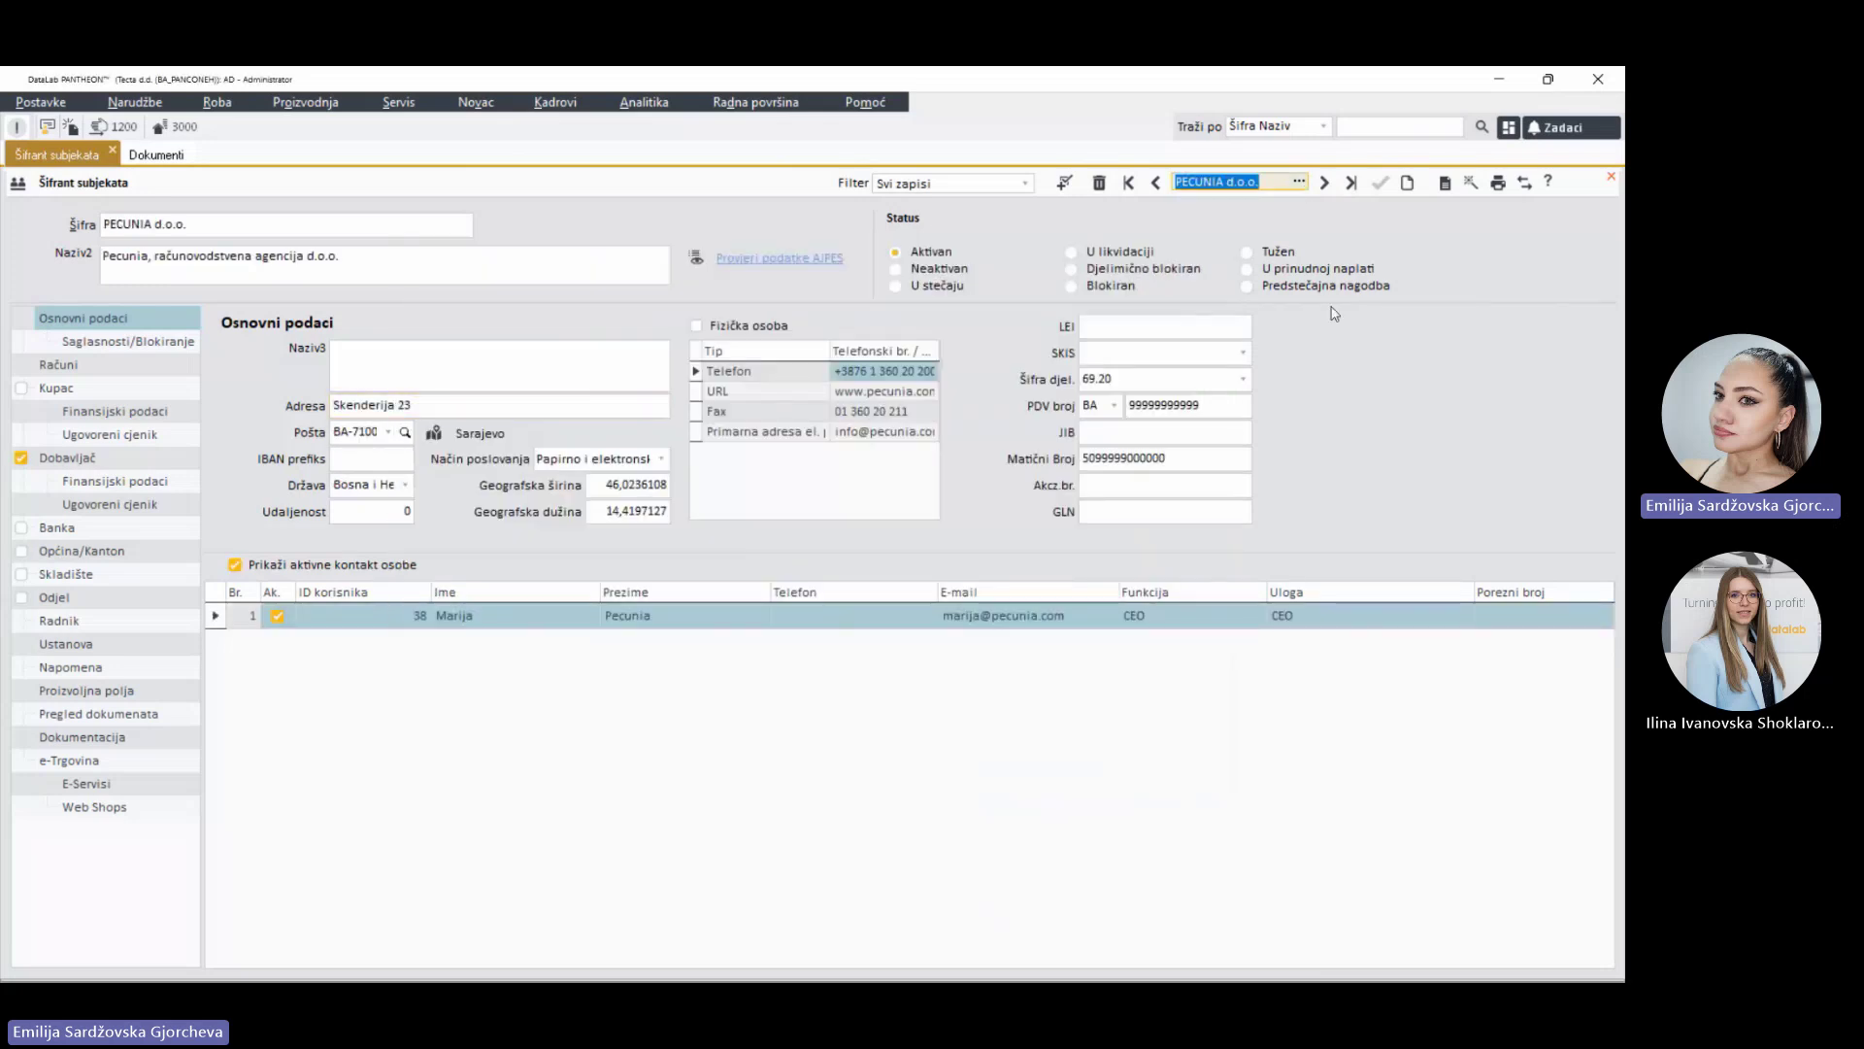
Step: Start a document import for the PECUNIA d.o.o. subject and load ugovorOPoslovnojSaradnji.pdf from the Dokumenti folder
{"action": "left_click", "coordinate": [1524, 183]}
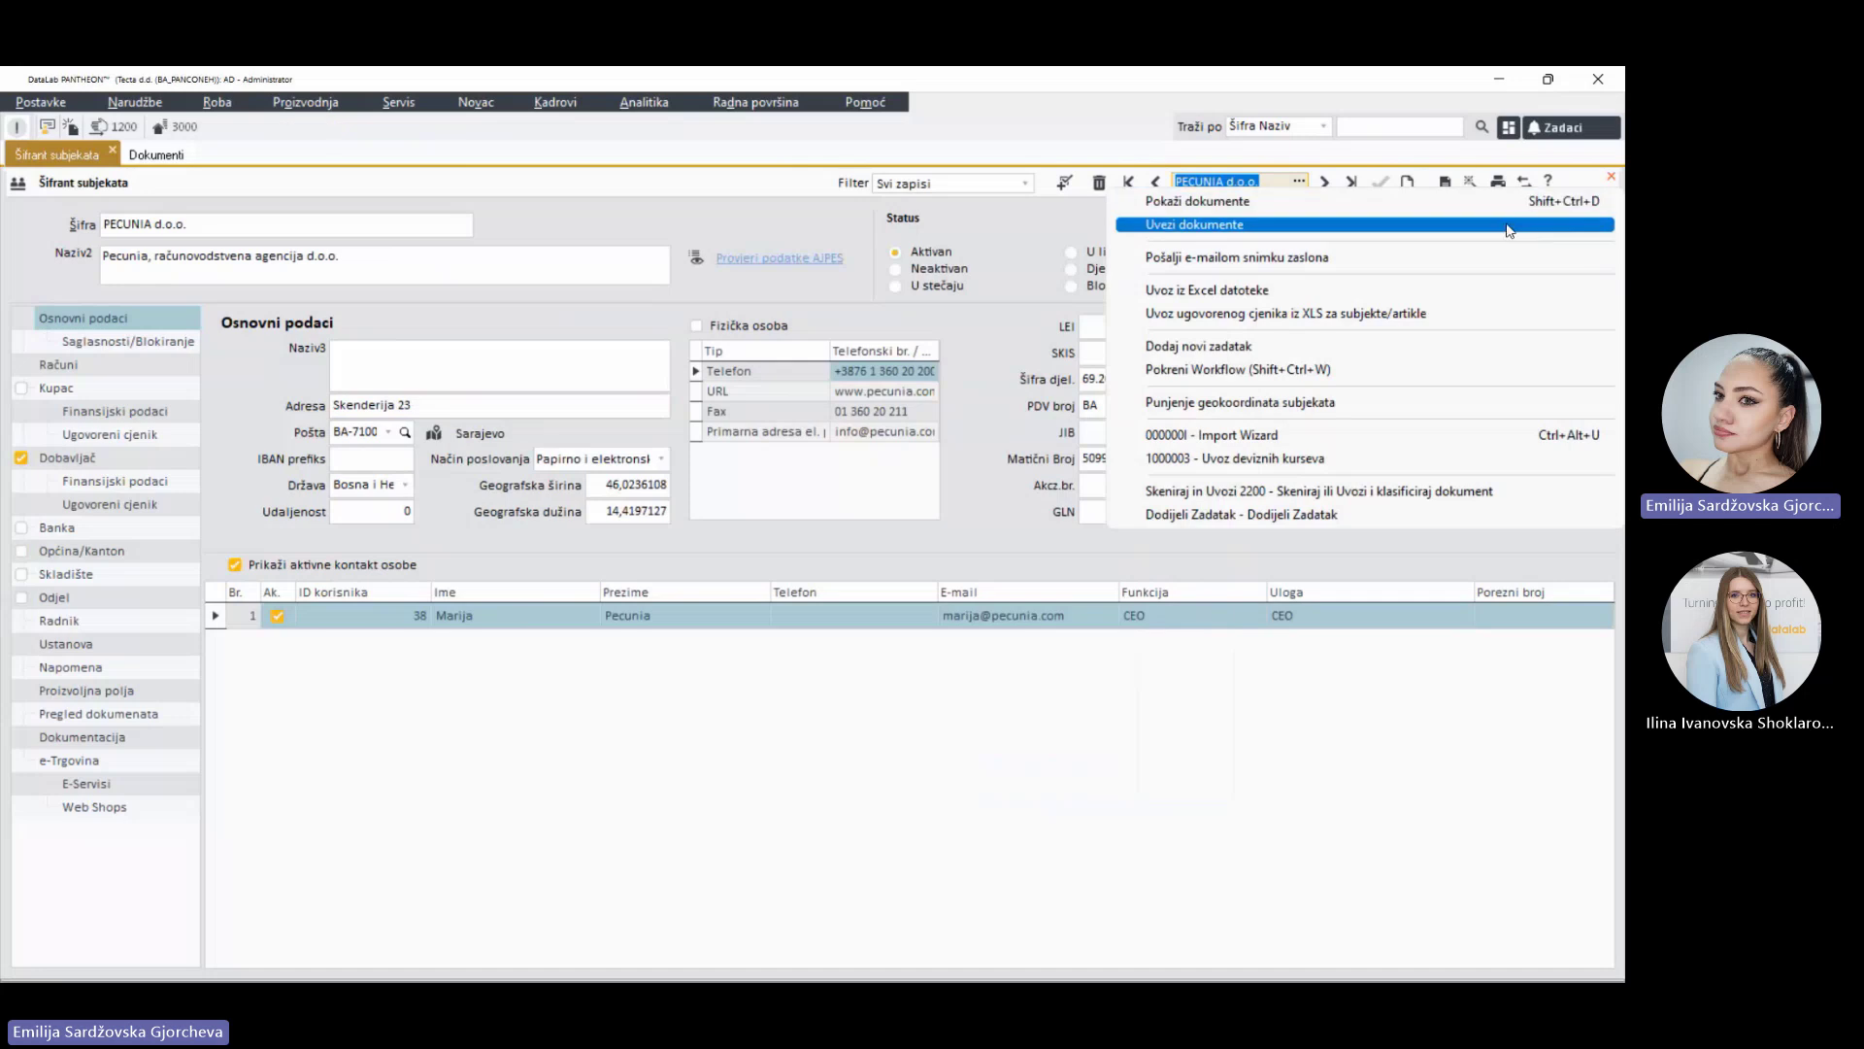
{"action": "left_click", "coordinate": [1510, 227]}
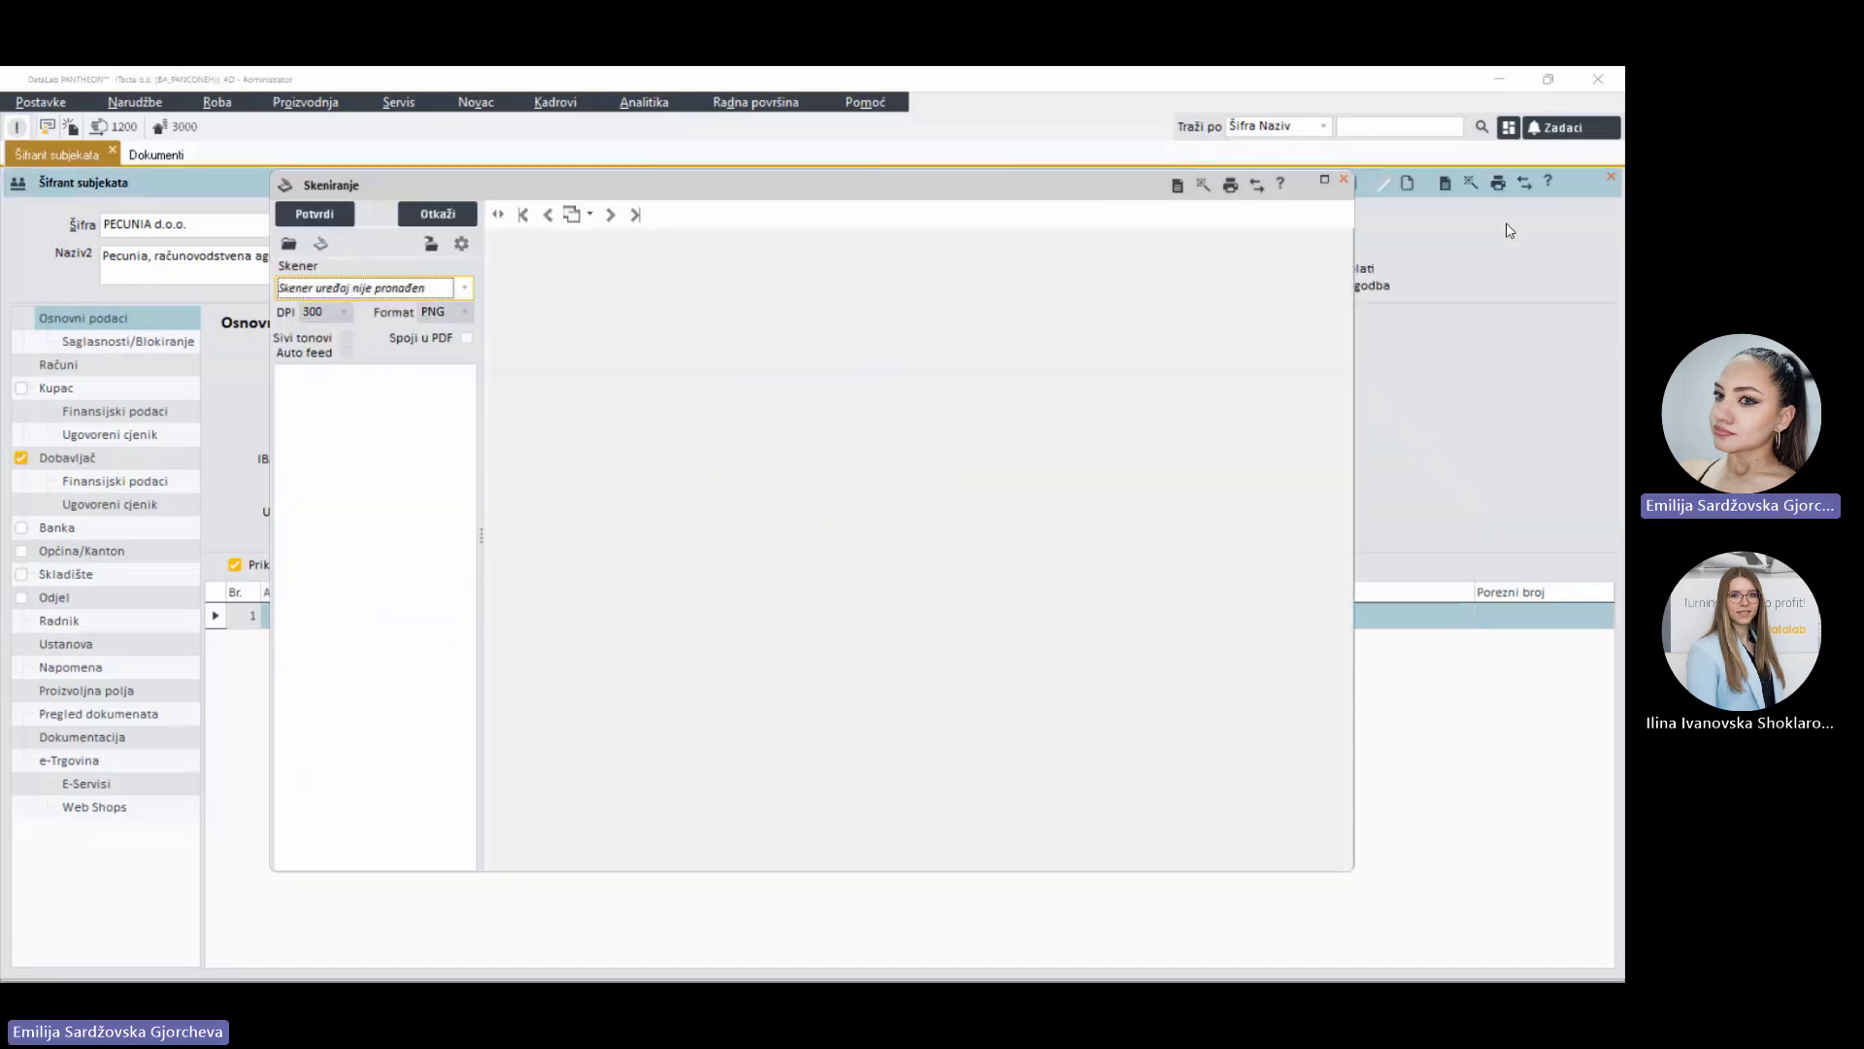
{"action": "left_click", "coordinate": [288, 244]}
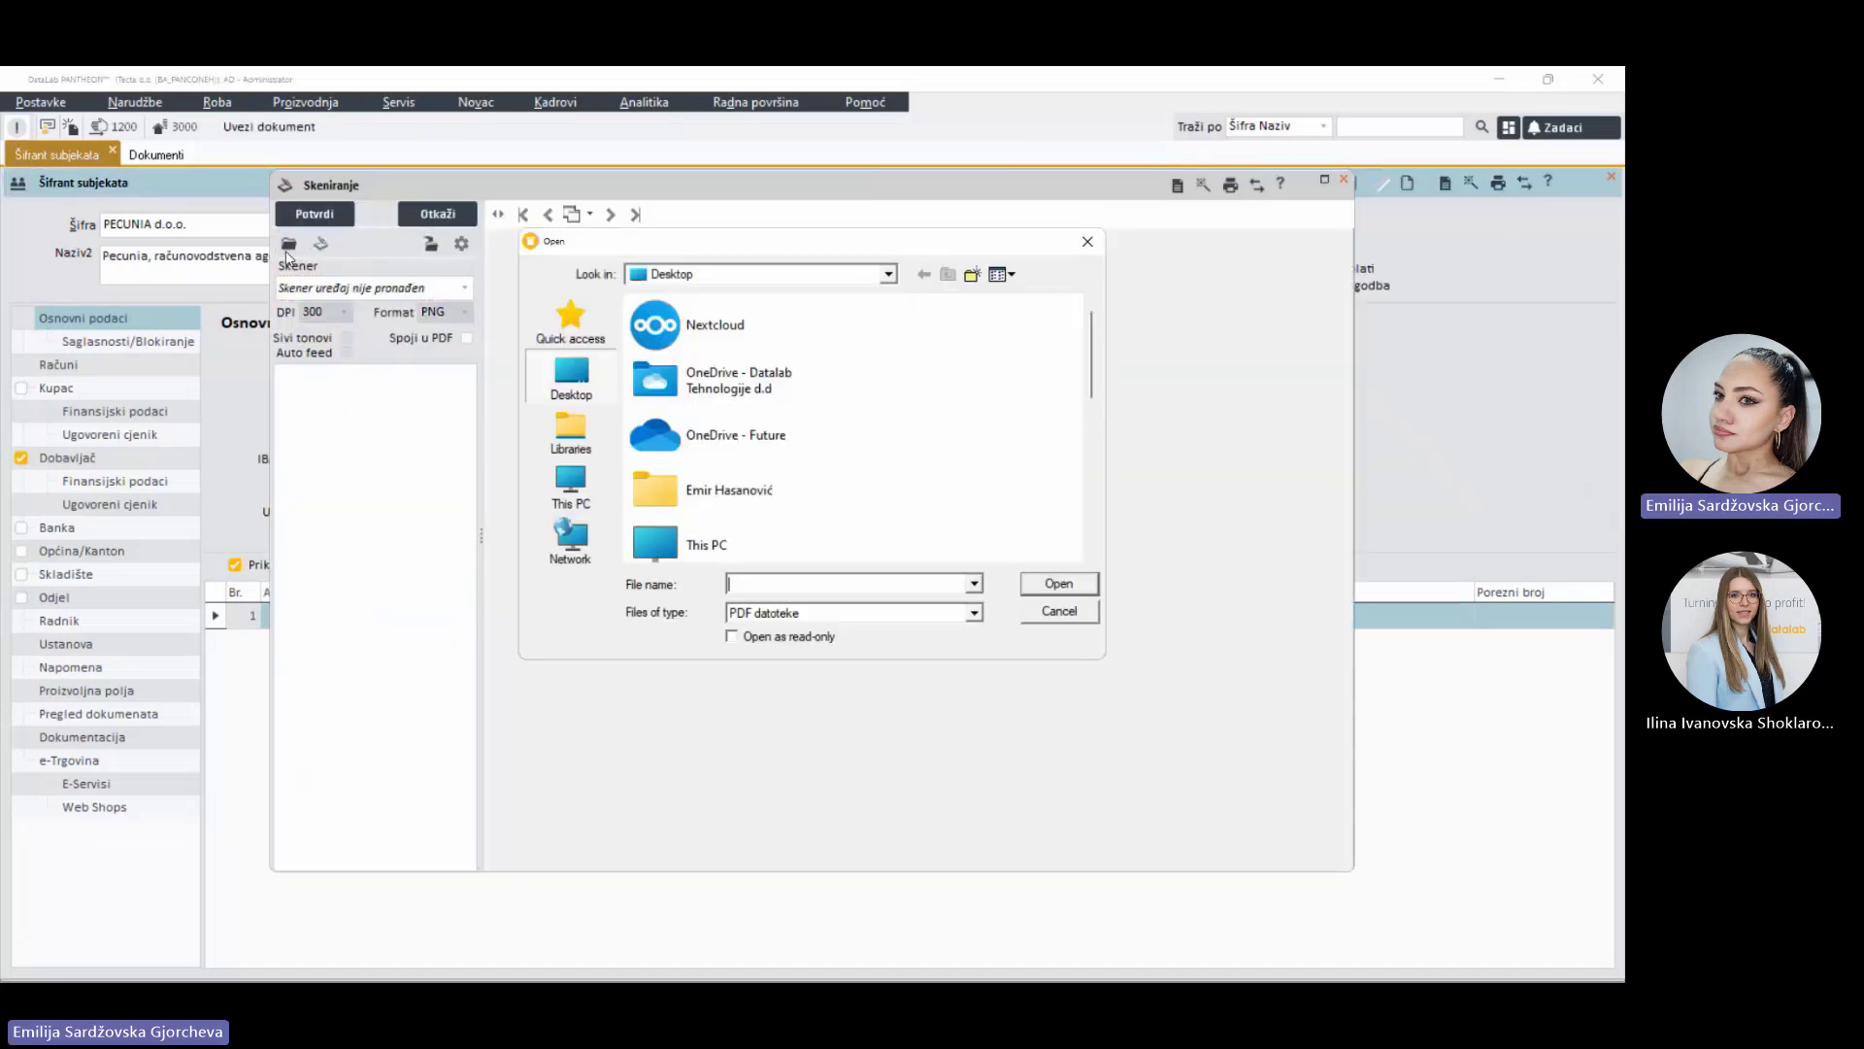
{"action": "scroll", "coordinate": [806, 462], "scroll_direction": "down", "scroll_amount": 3}
{"action": "double_click", "coordinate": [806, 460]}
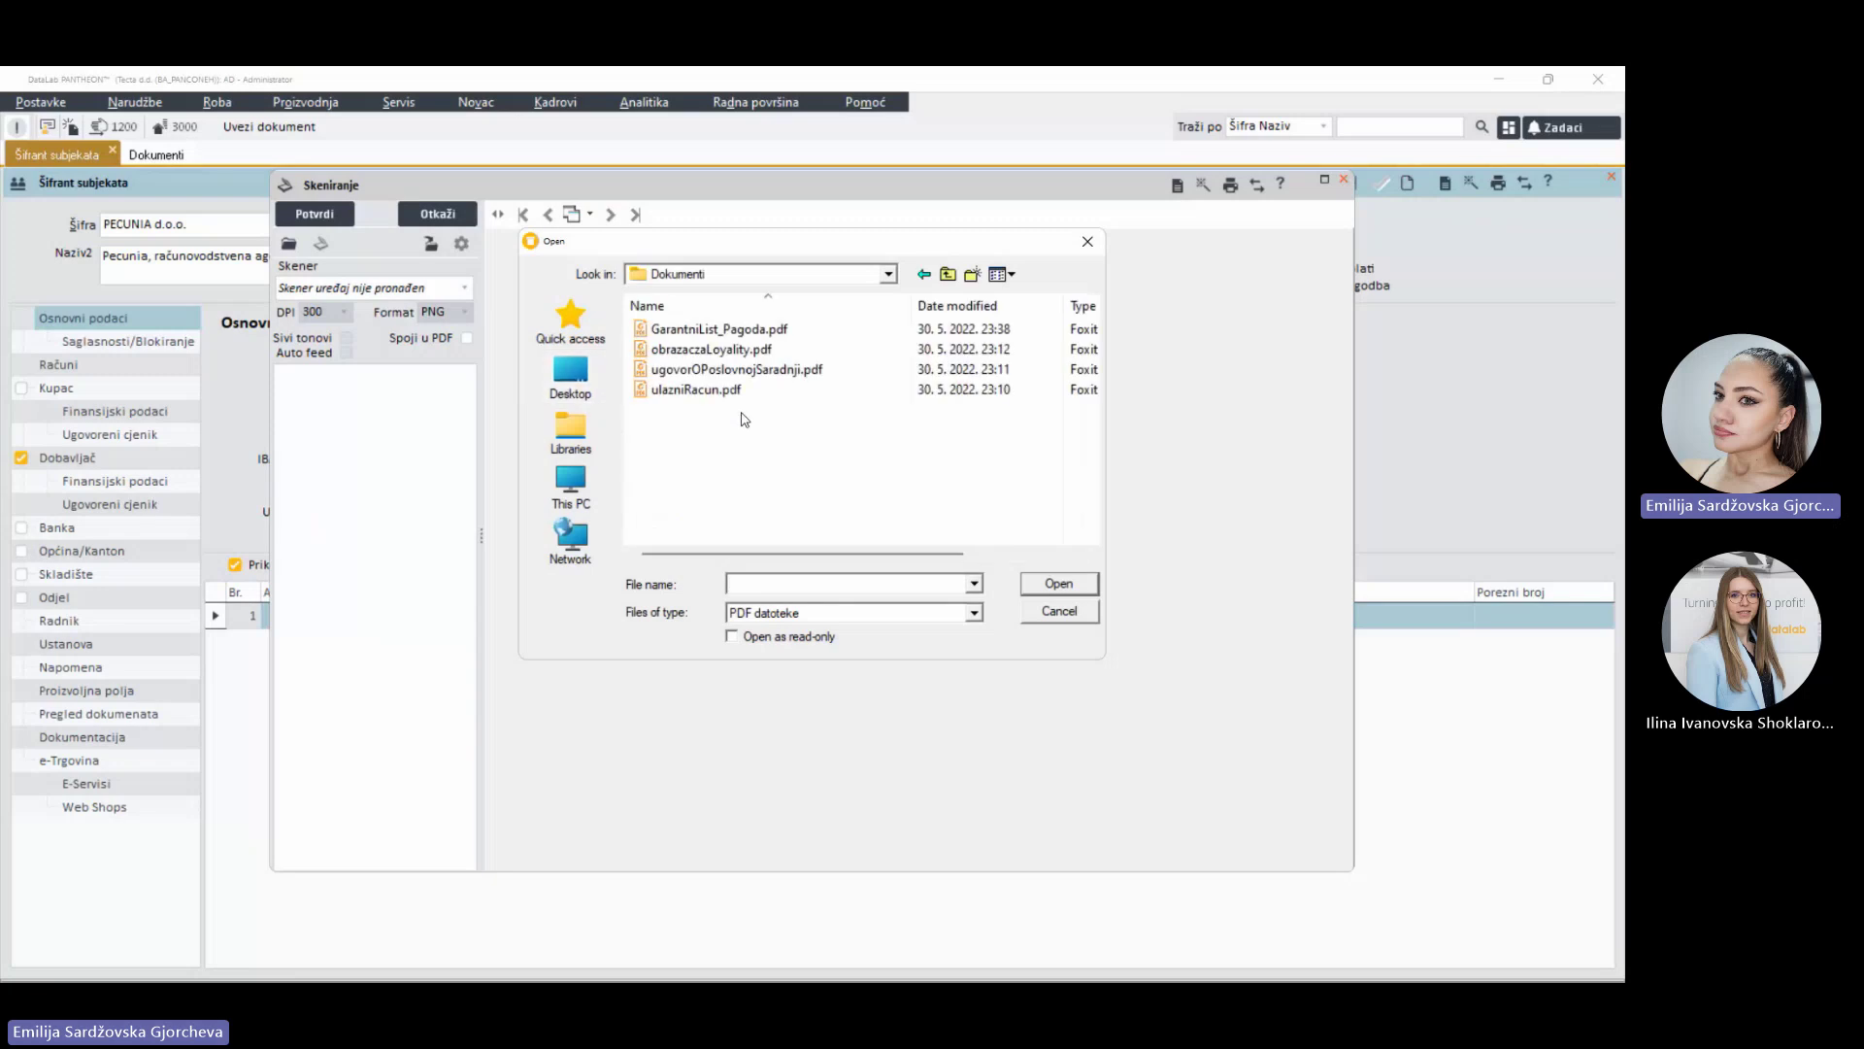
{"action": "double_click", "coordinate": [741, 373]}
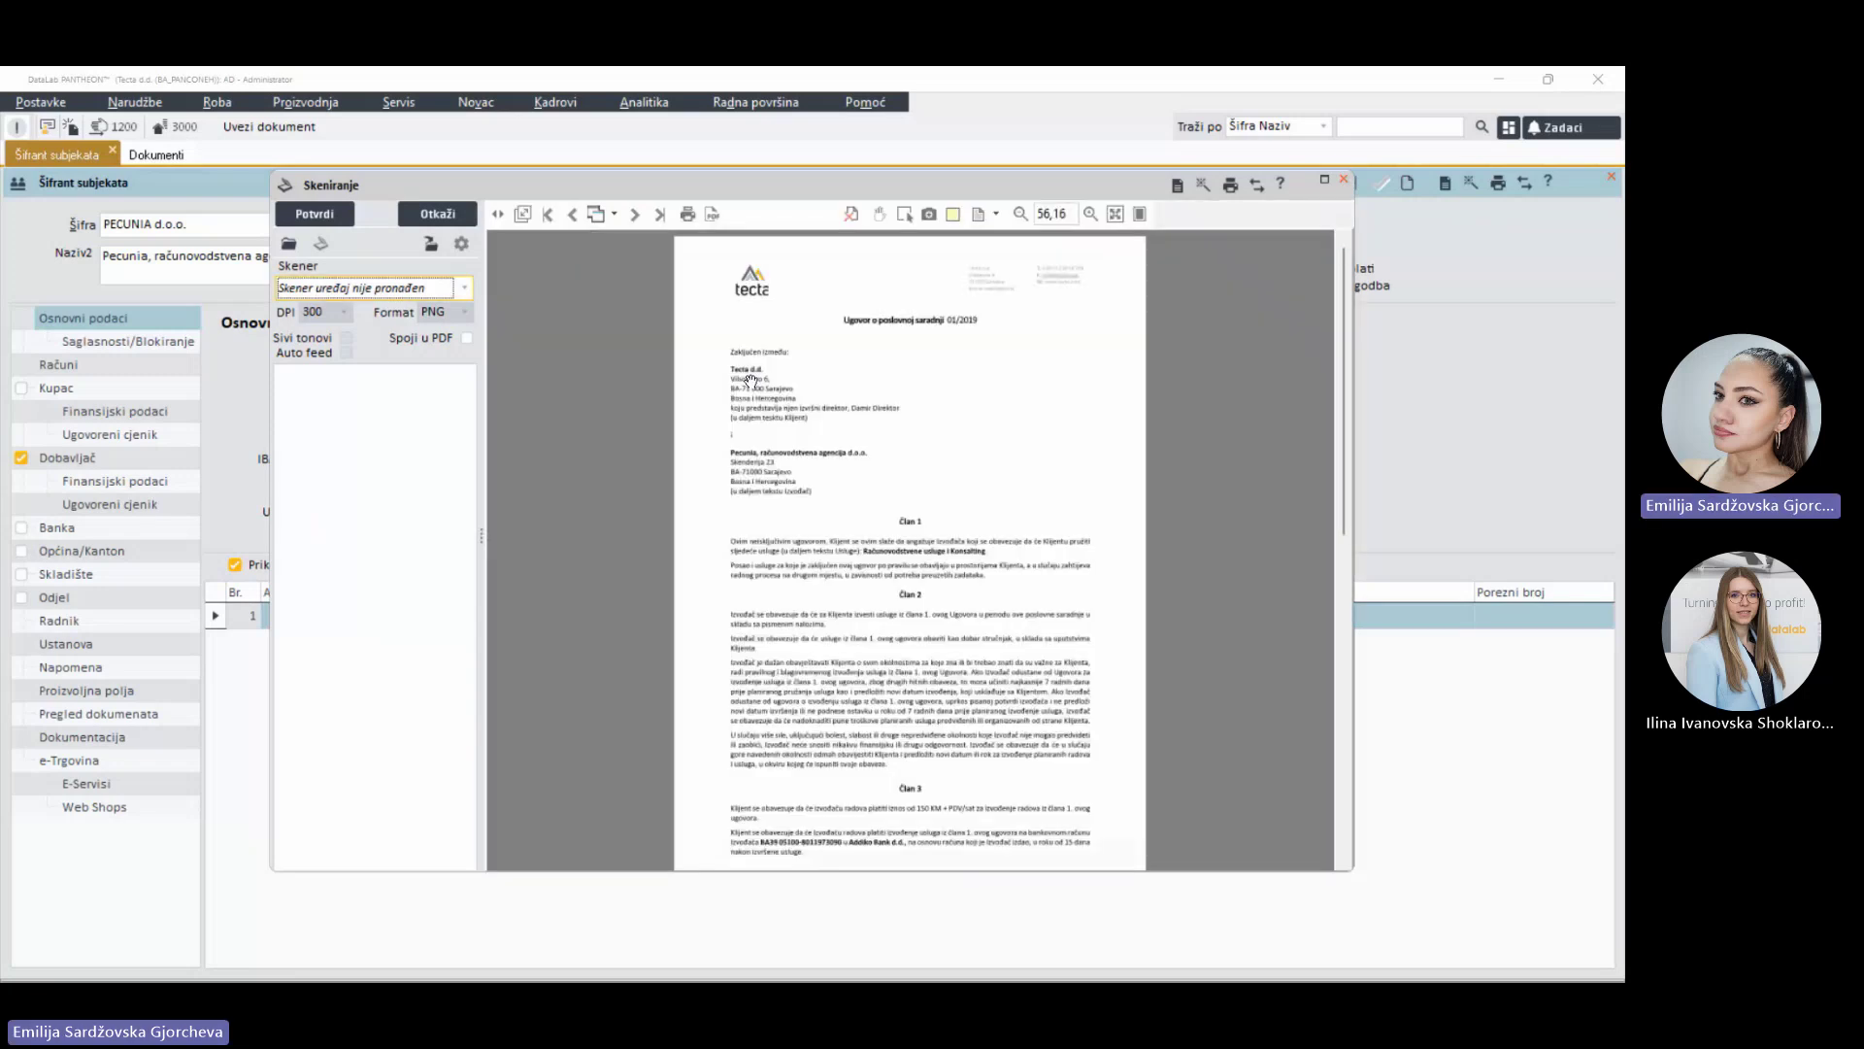
Step: Add a yellow note reading "ugovor za uslugu racunovodstva, pecunia d.o.o." to the contract's first page and confirm the document import
{"action": "scroll", "coordinate": [881, 560], "scroll_direction": "up", "scroll_amount": 2}
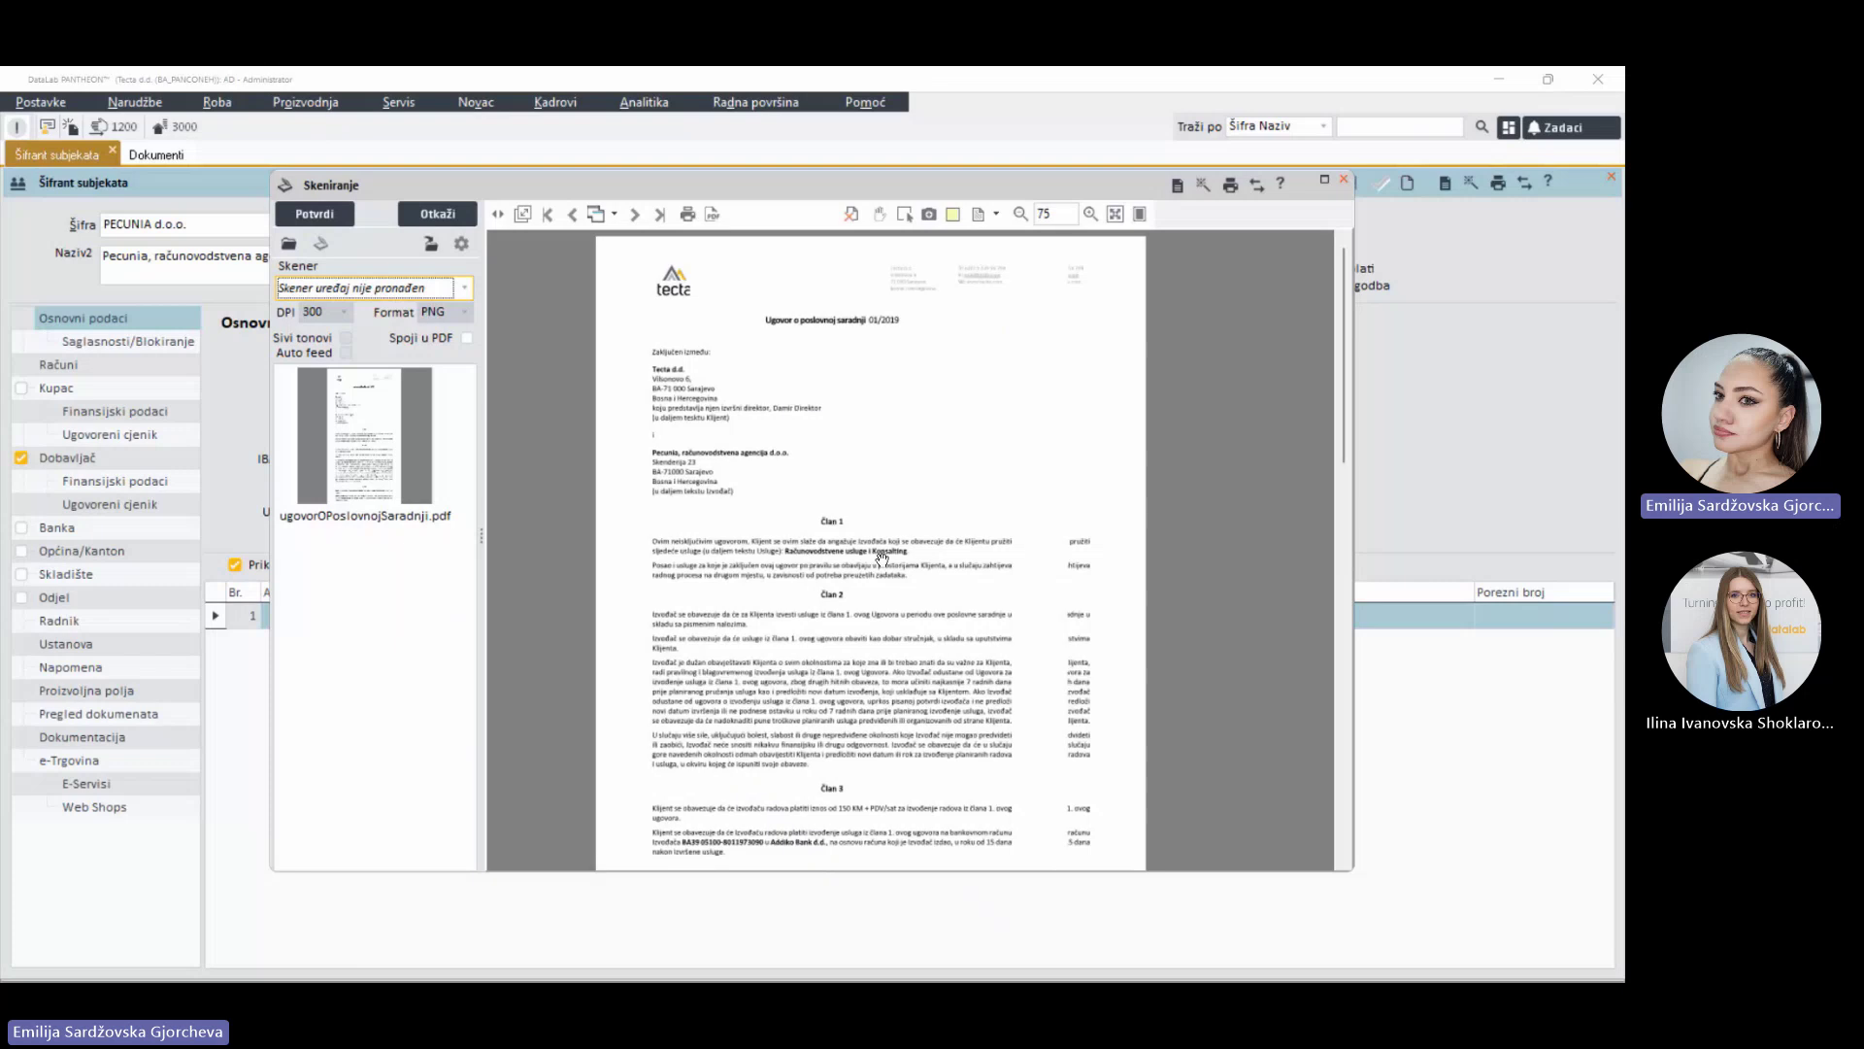
{"action": "scroll", "coordinate": [882, 560], "scroll_direction": "down", "scroll_amount": 5}
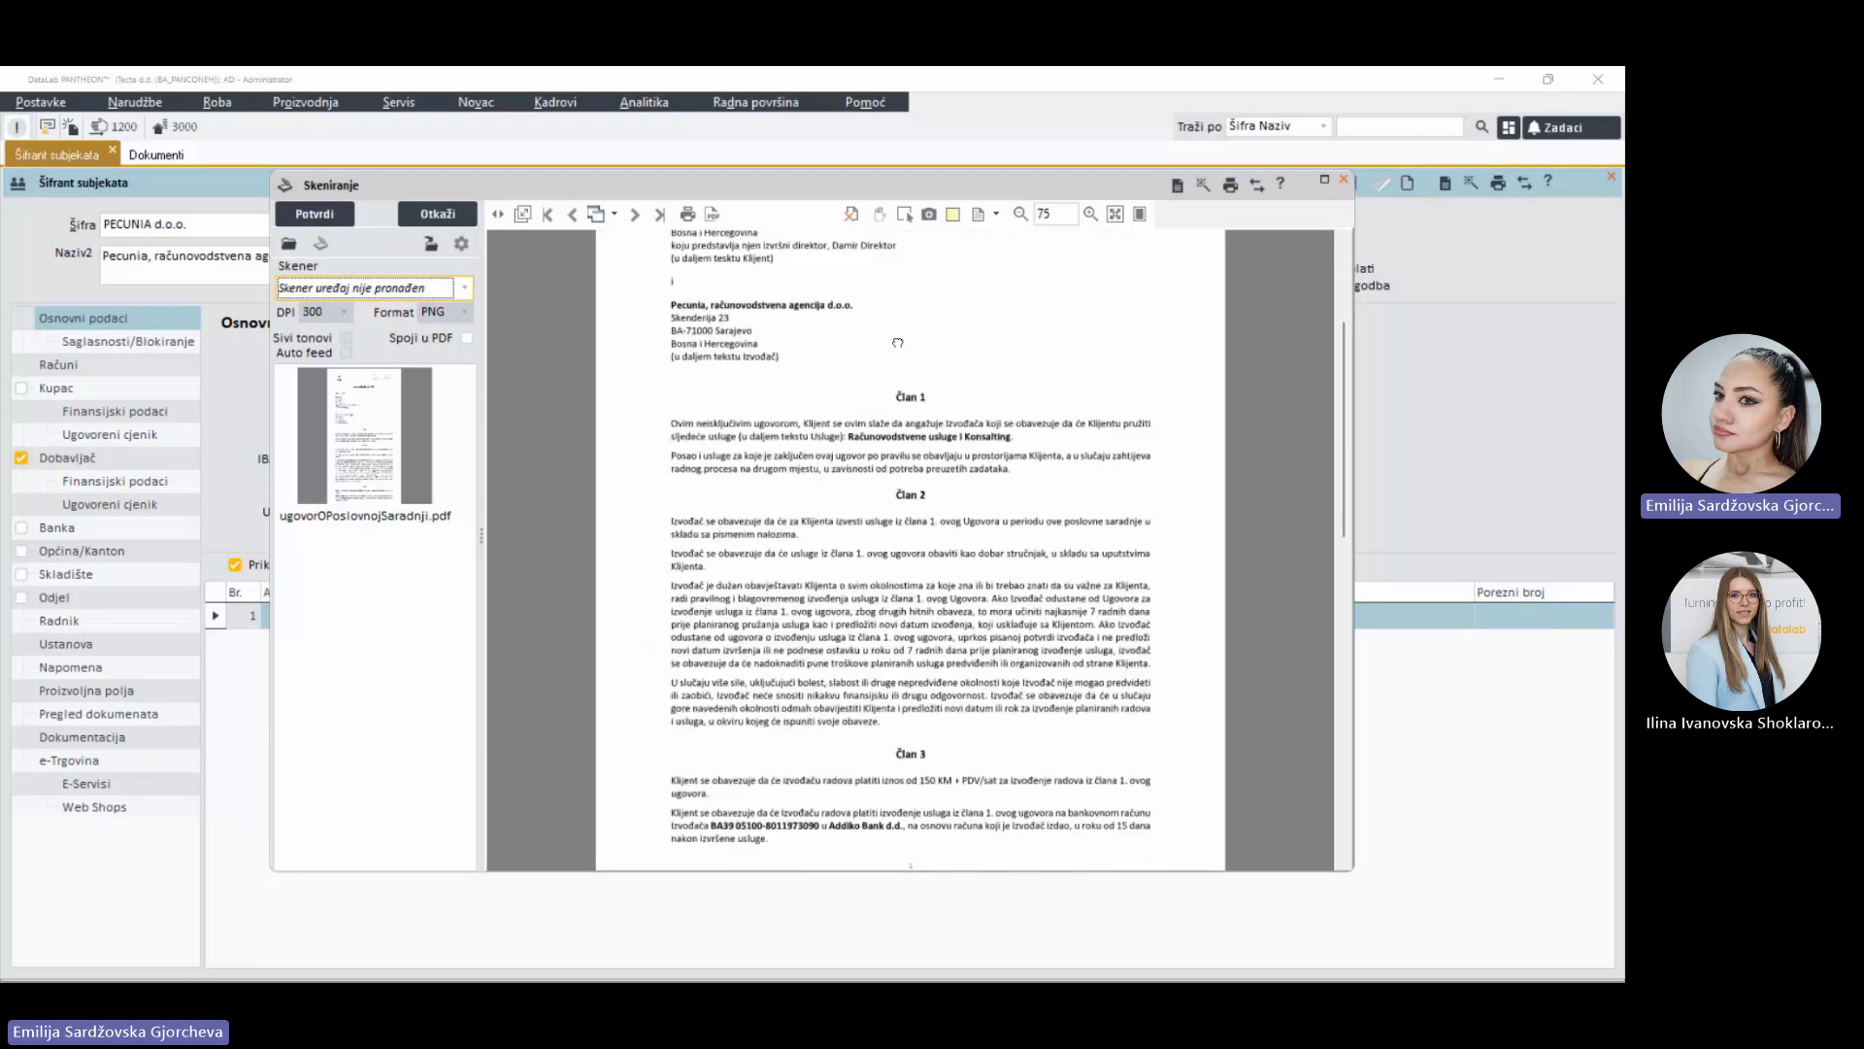
{"action": "scroll", "coordinate": [918, 494], "scroll_direction": "up", "scroll_amount": 7}
{"action": "scroll", "coordinate": [917, 495], "scroll_direction": "down", "scroll_amount": 10}
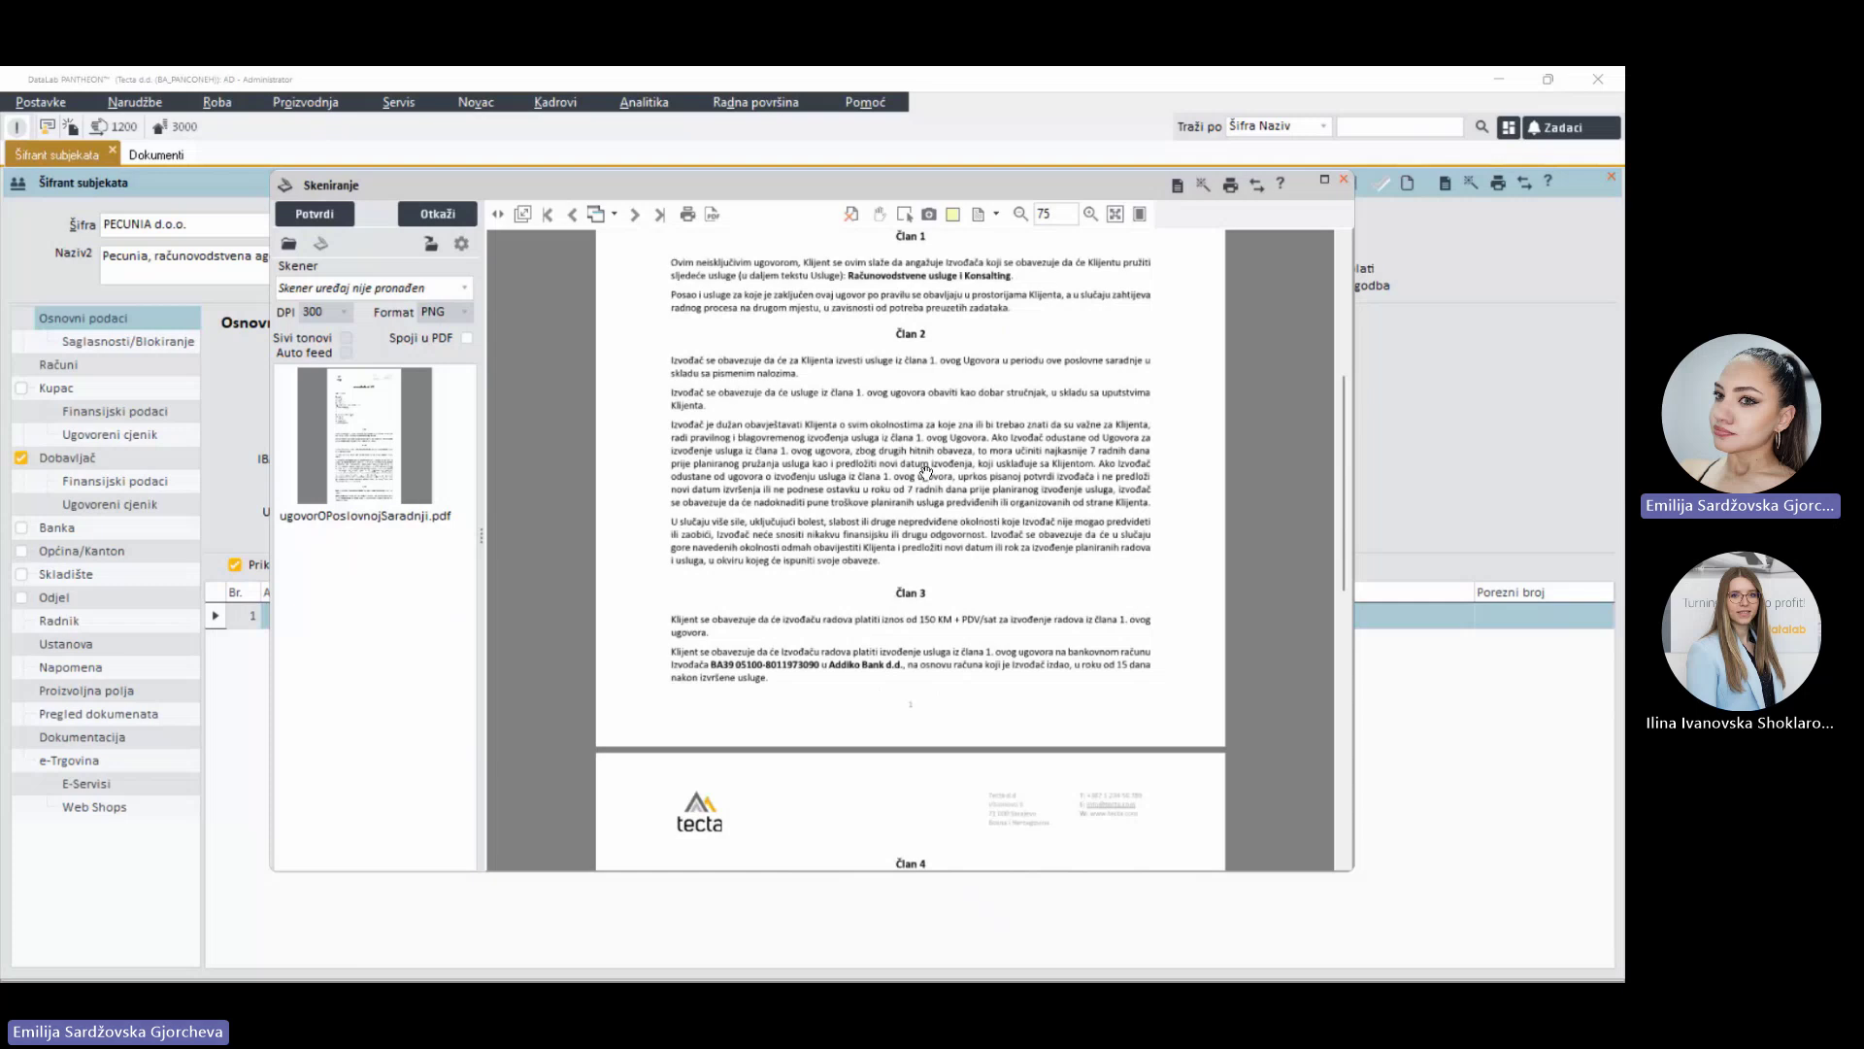
{"action": "left_click", "coordinate": [996, 215]}
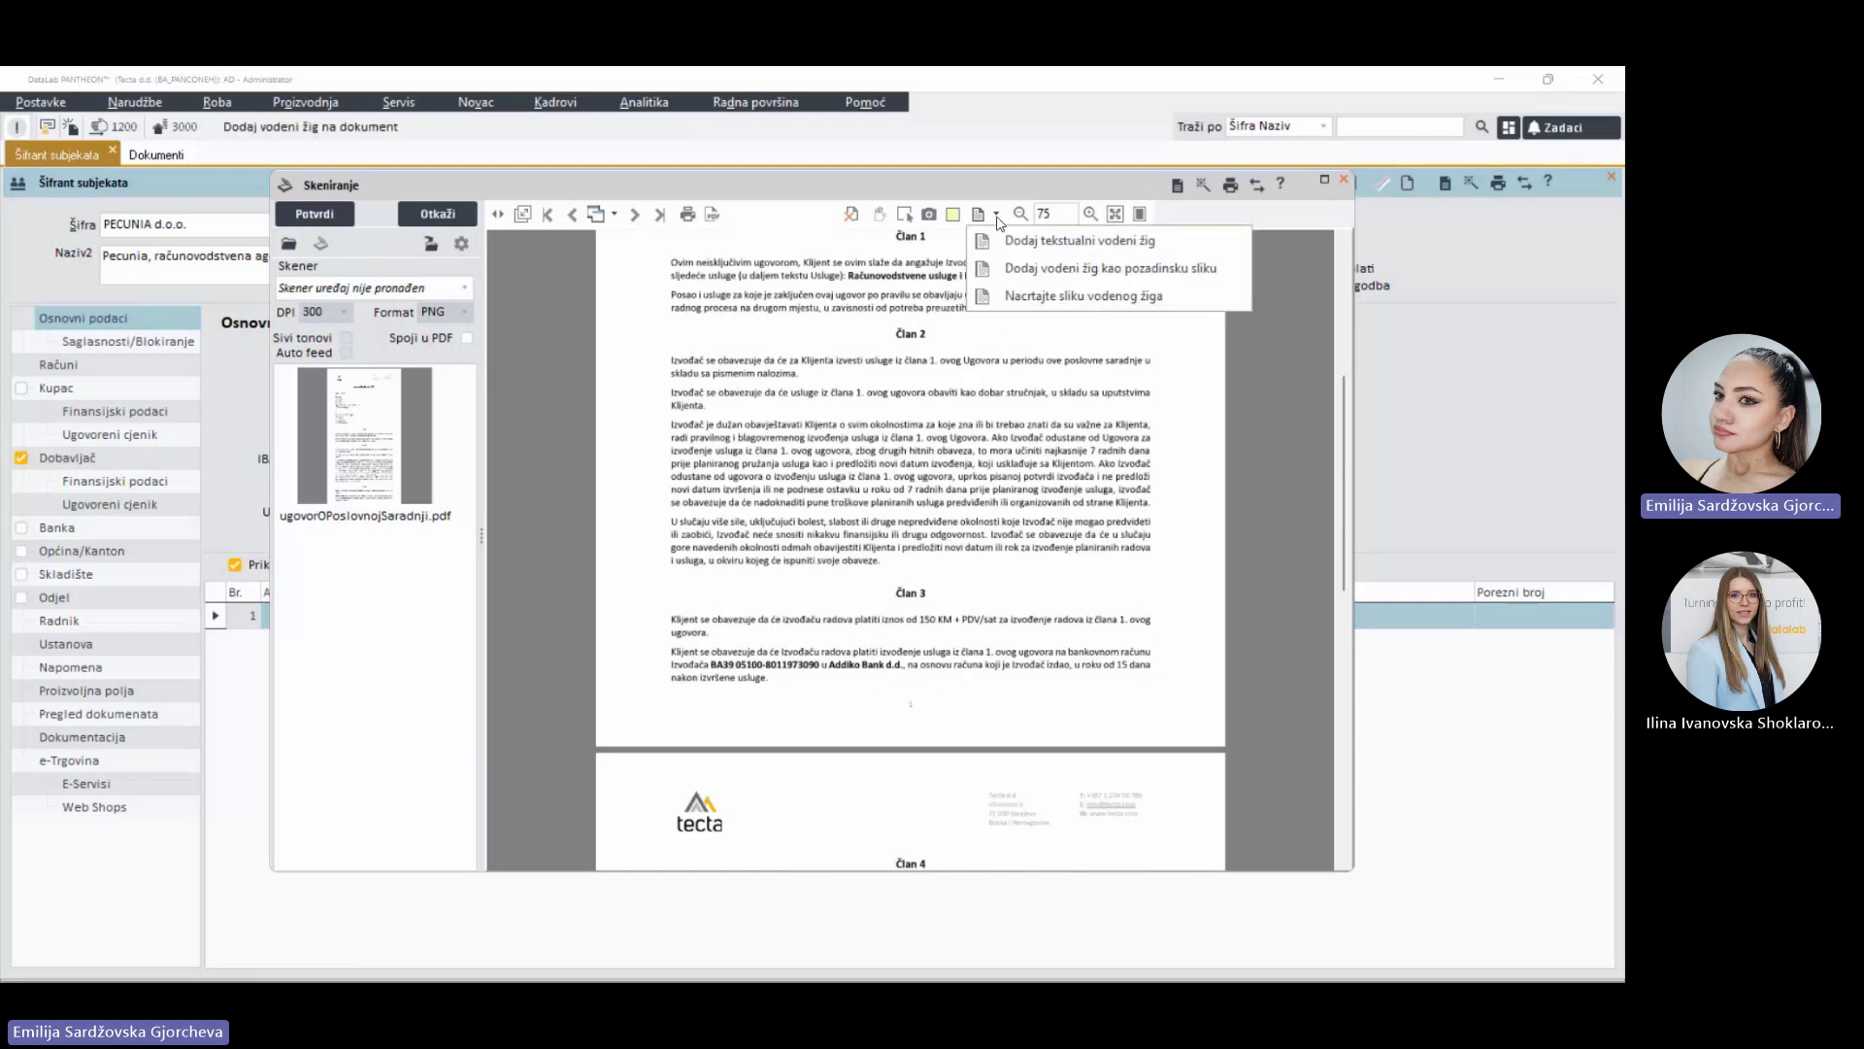
{"action": "left_click", "coordinate": [1024, 296]}
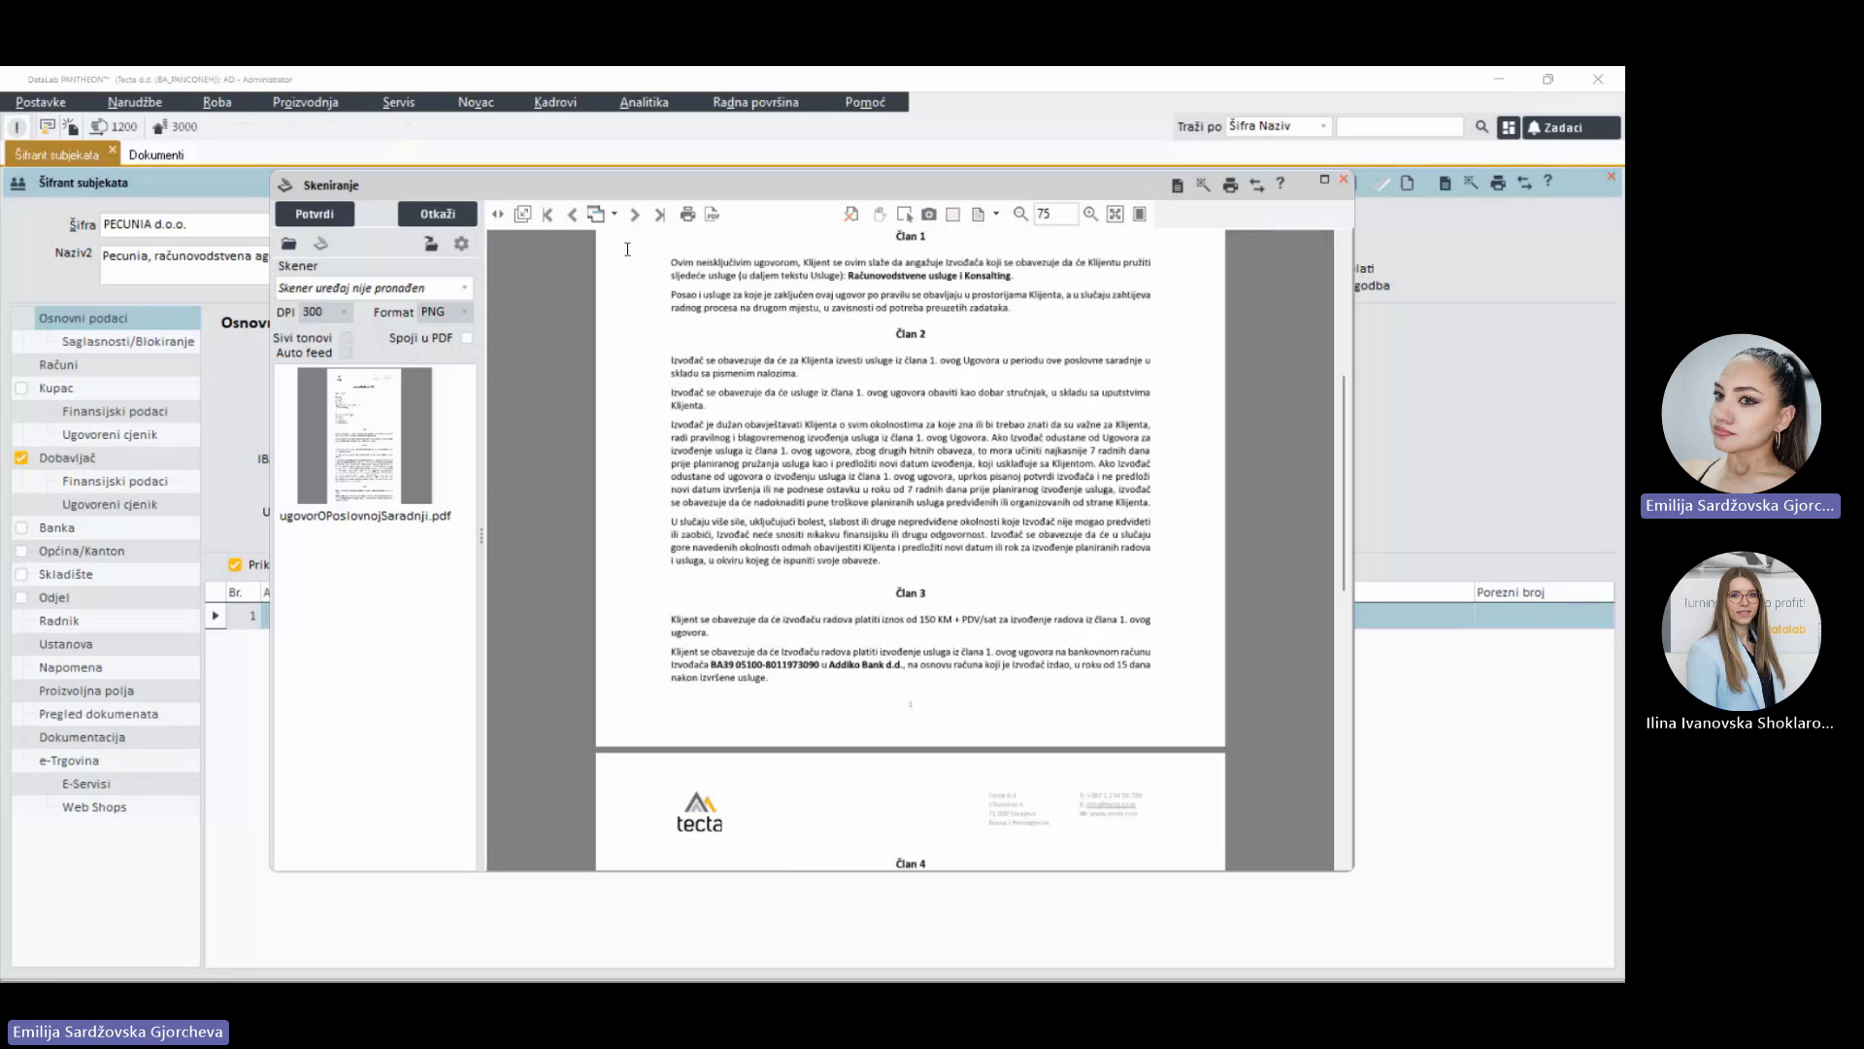
{"action": "left_click_drag", "start_coordinate": [629, 249], "coordinate": [724, 302]}
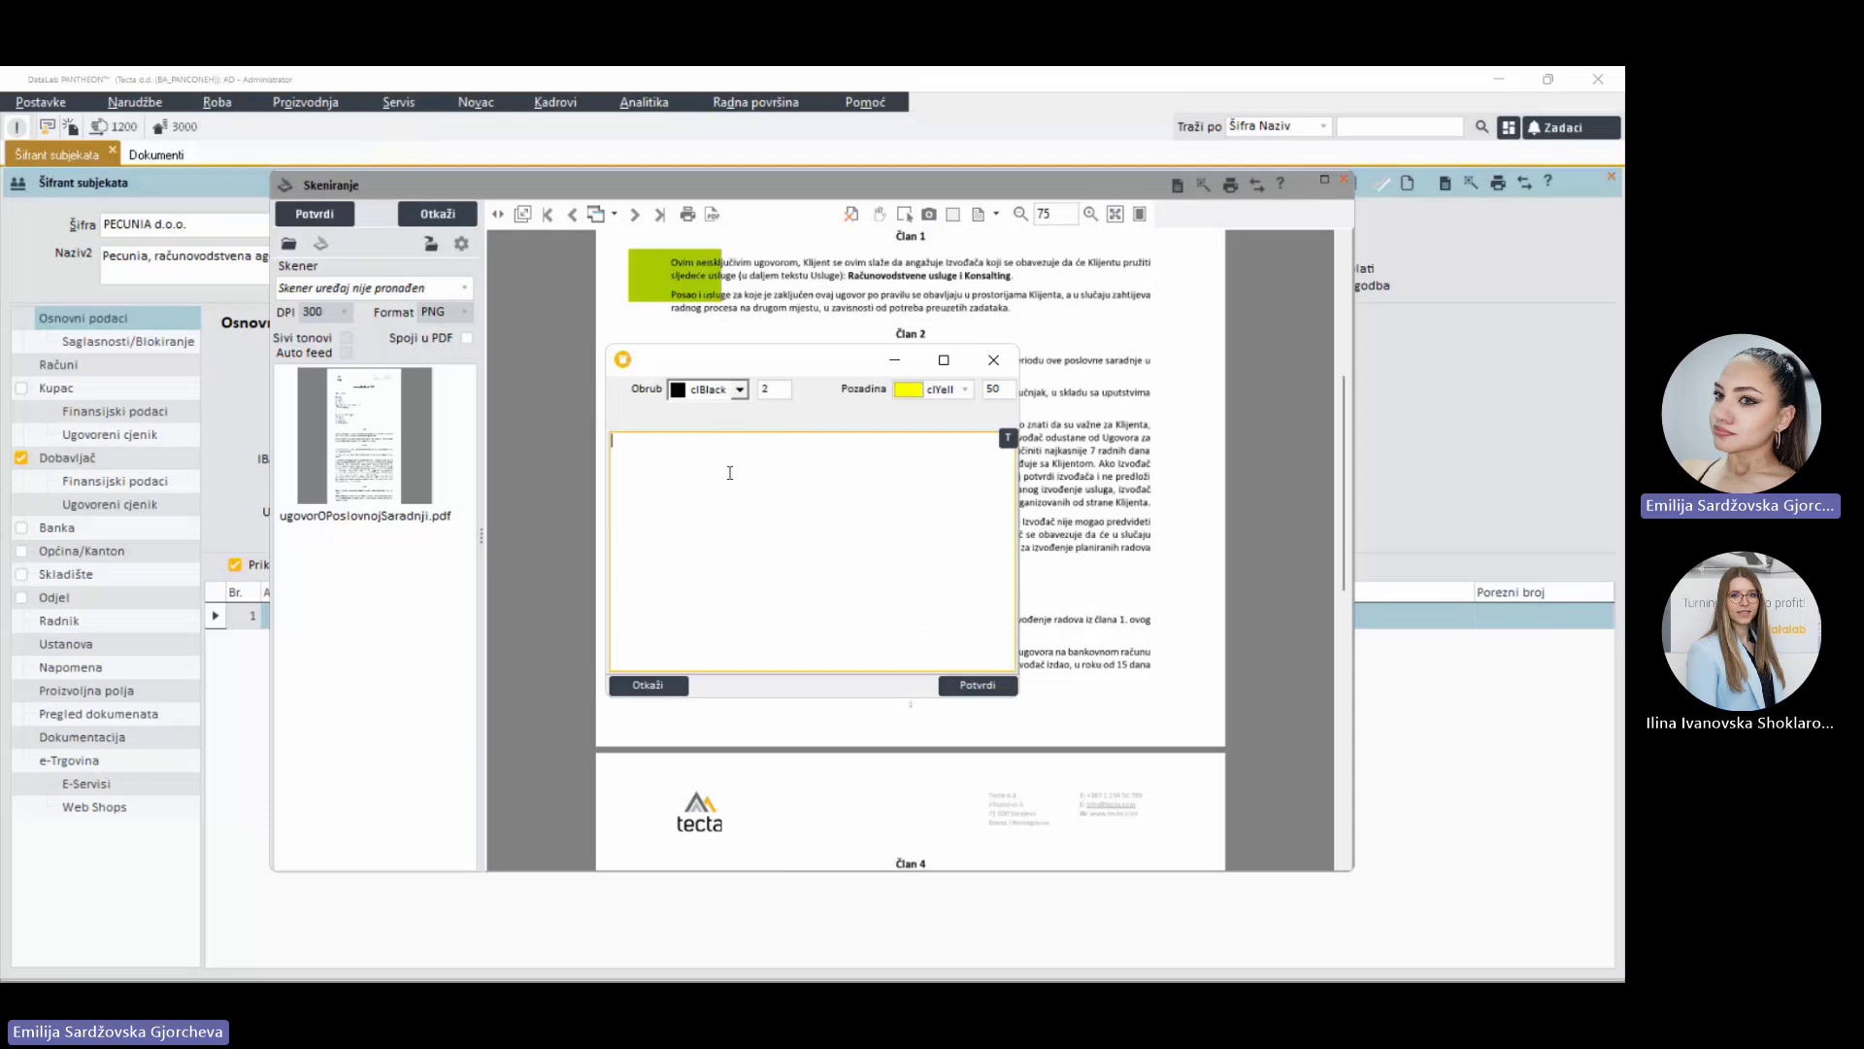
{"action": "type", "text": "ugovor za uslugu racunovodstva, pecunia d.o"}
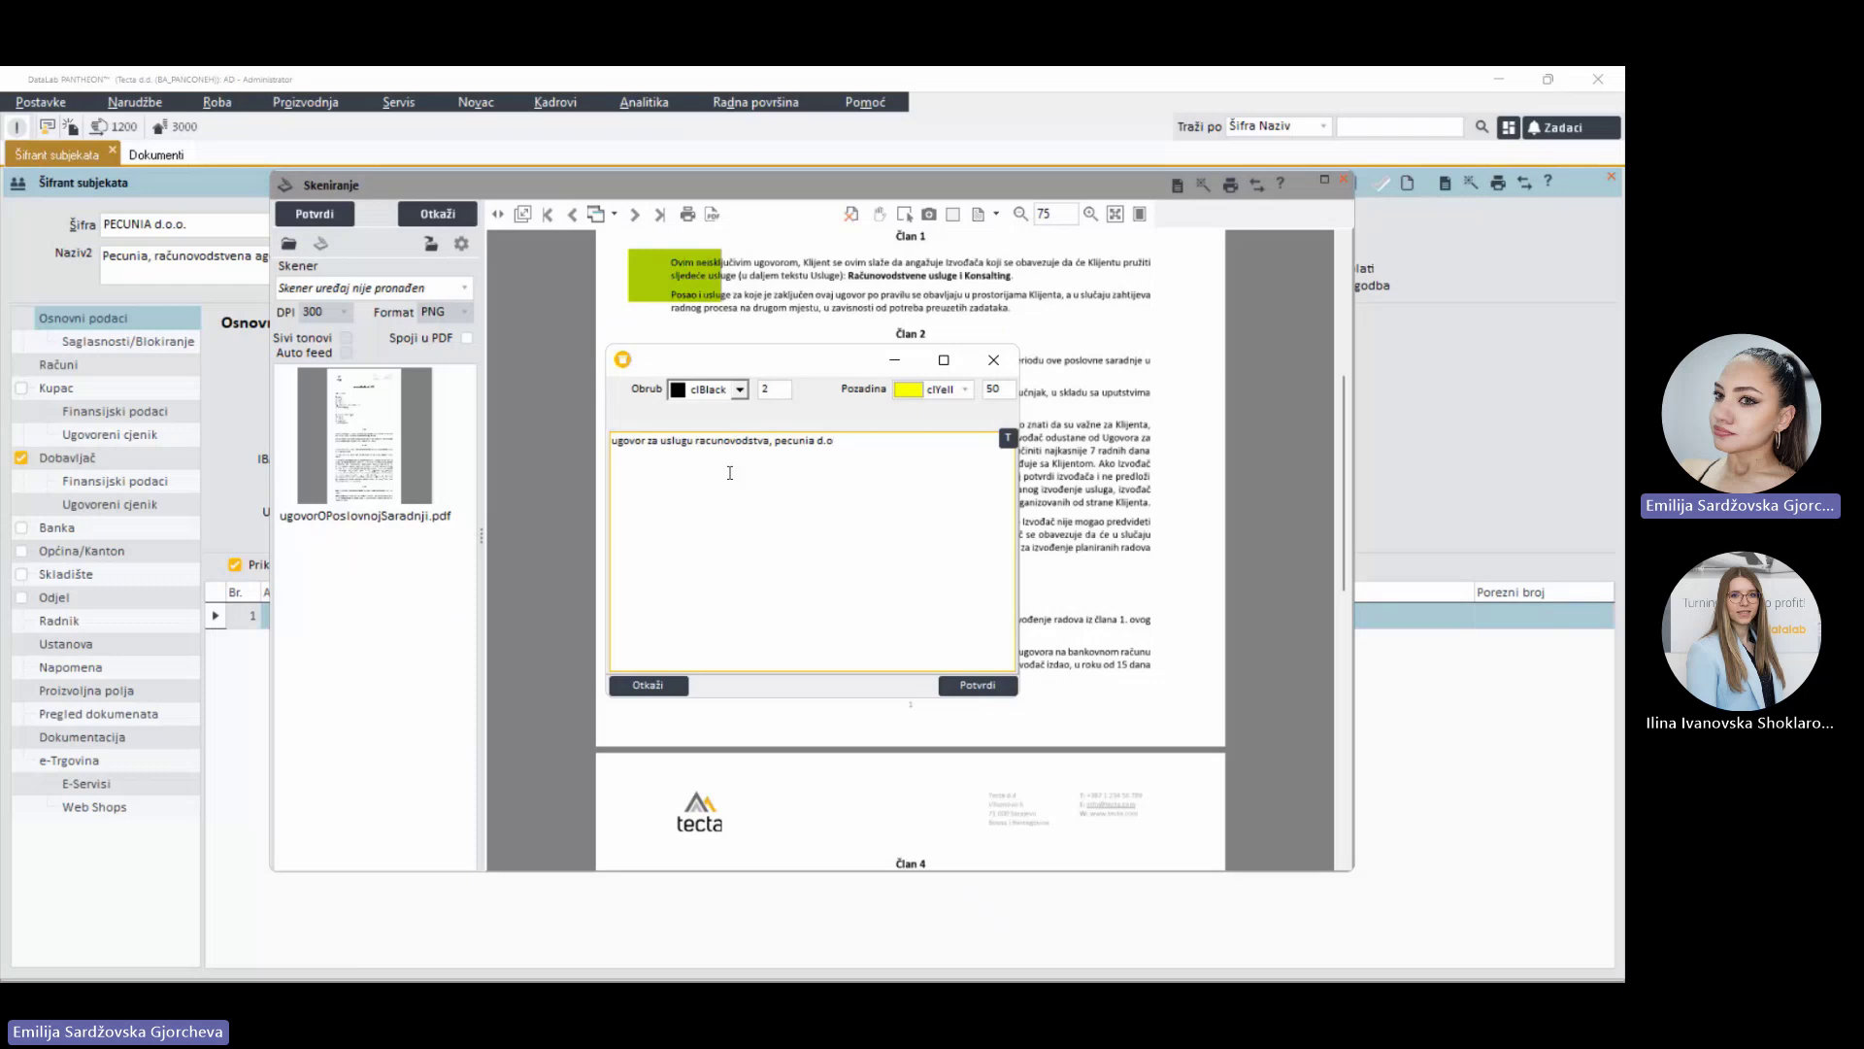
{"action": "type", "text": ".o."}
{"action": "left_click", "coordinate": [976, 685]}
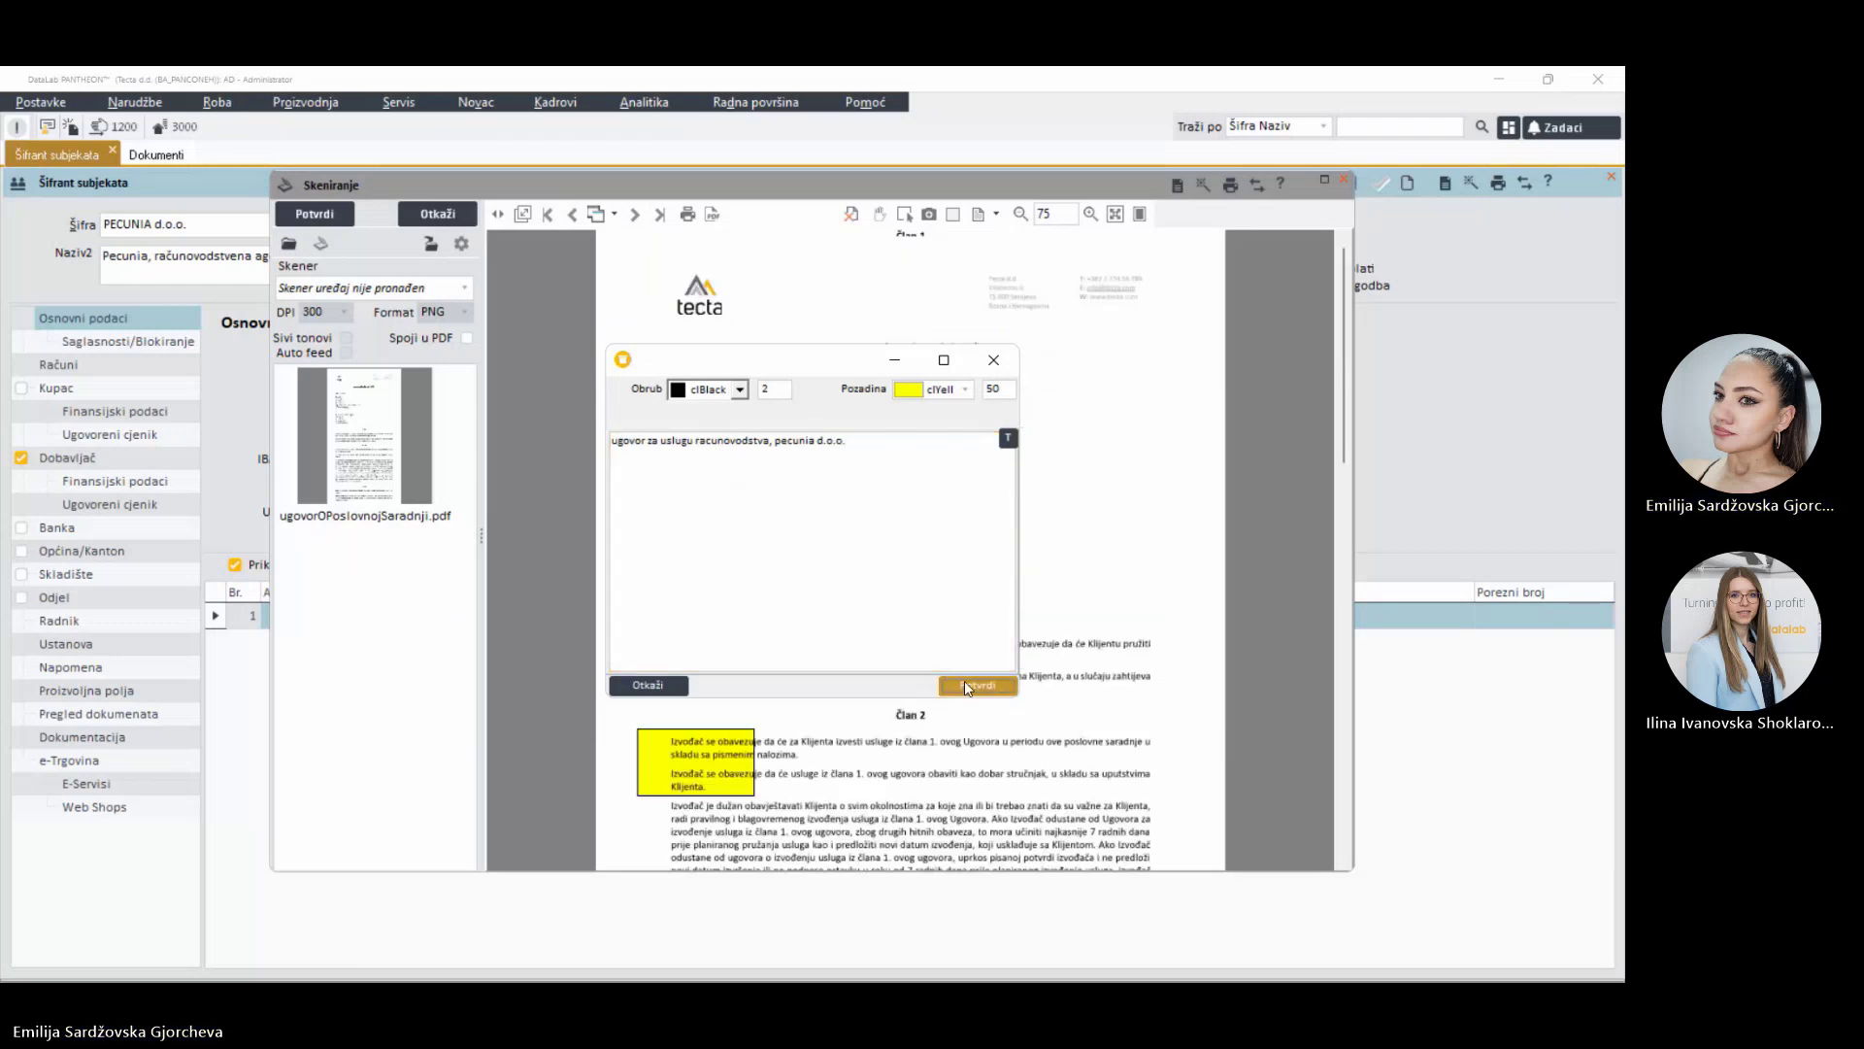
{"action": "left_click", "coordinate": [341, 218]}
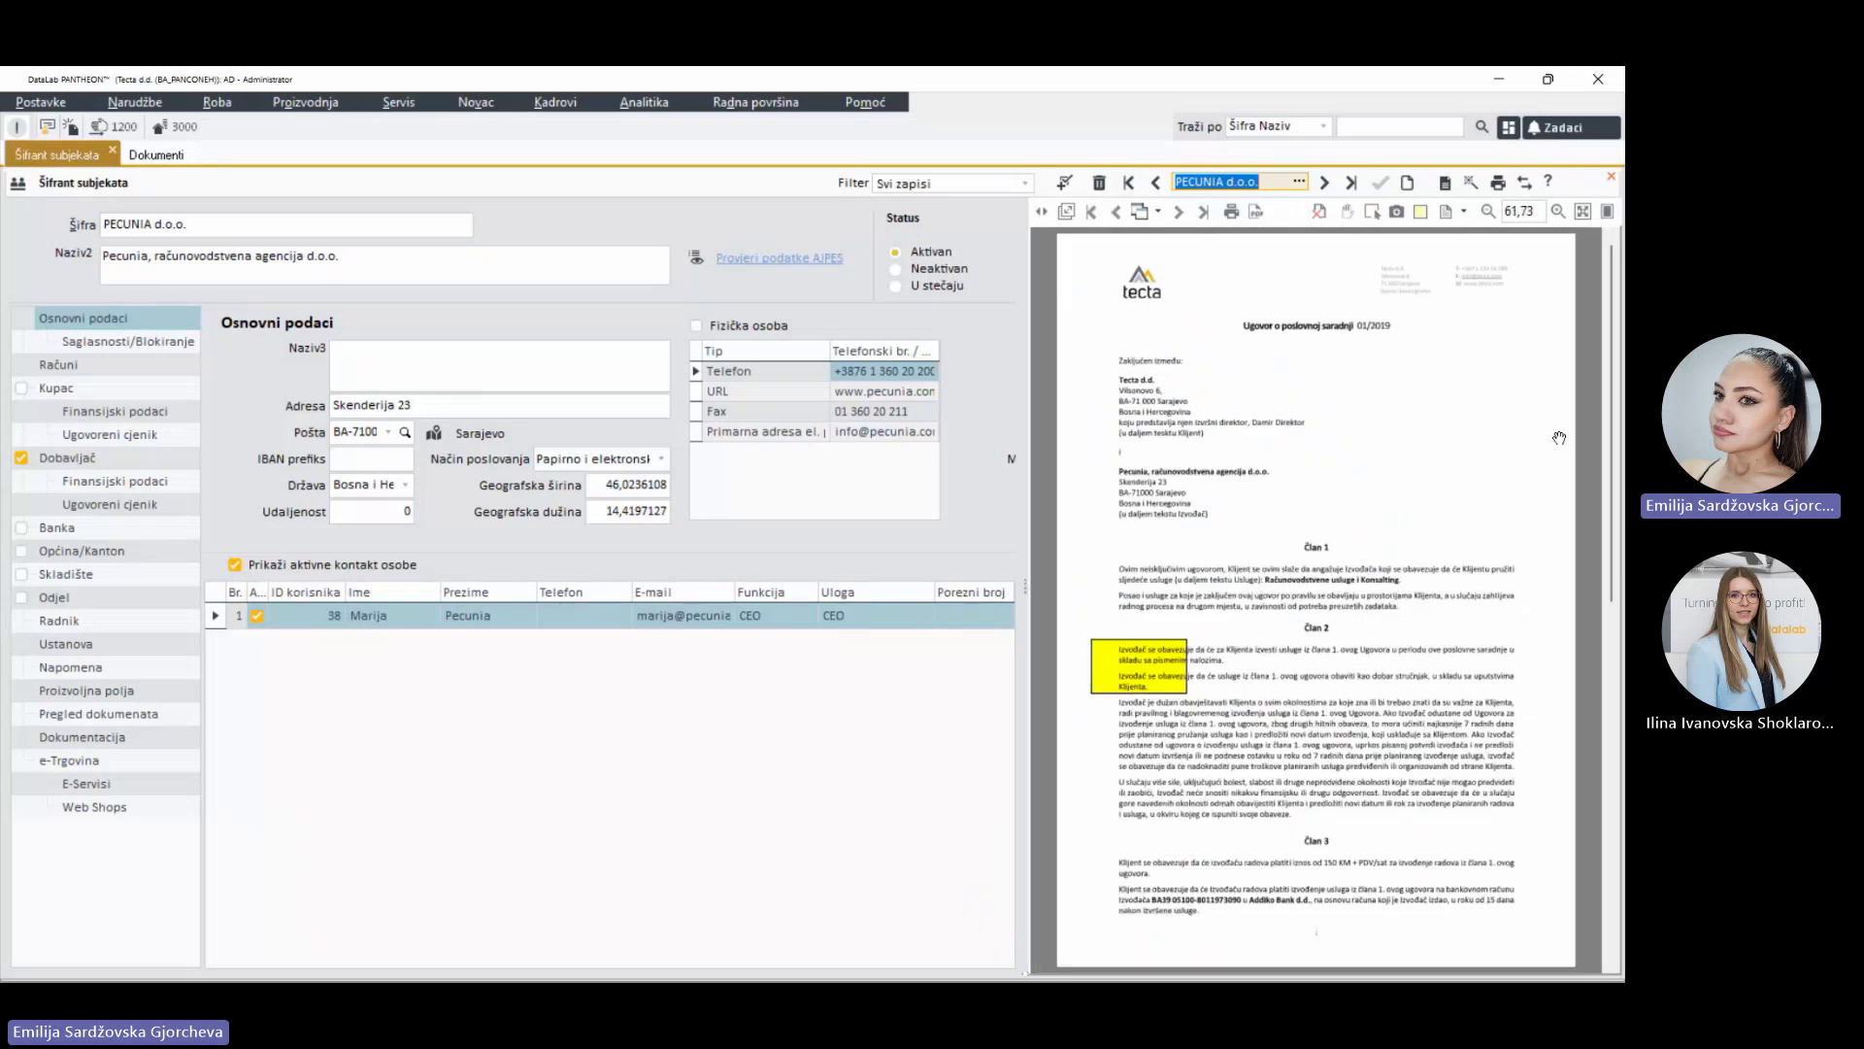
{"action": "scroll", "coordinate": [1437, 563], "scroll_direction": "down", "scroll_amount": 5}
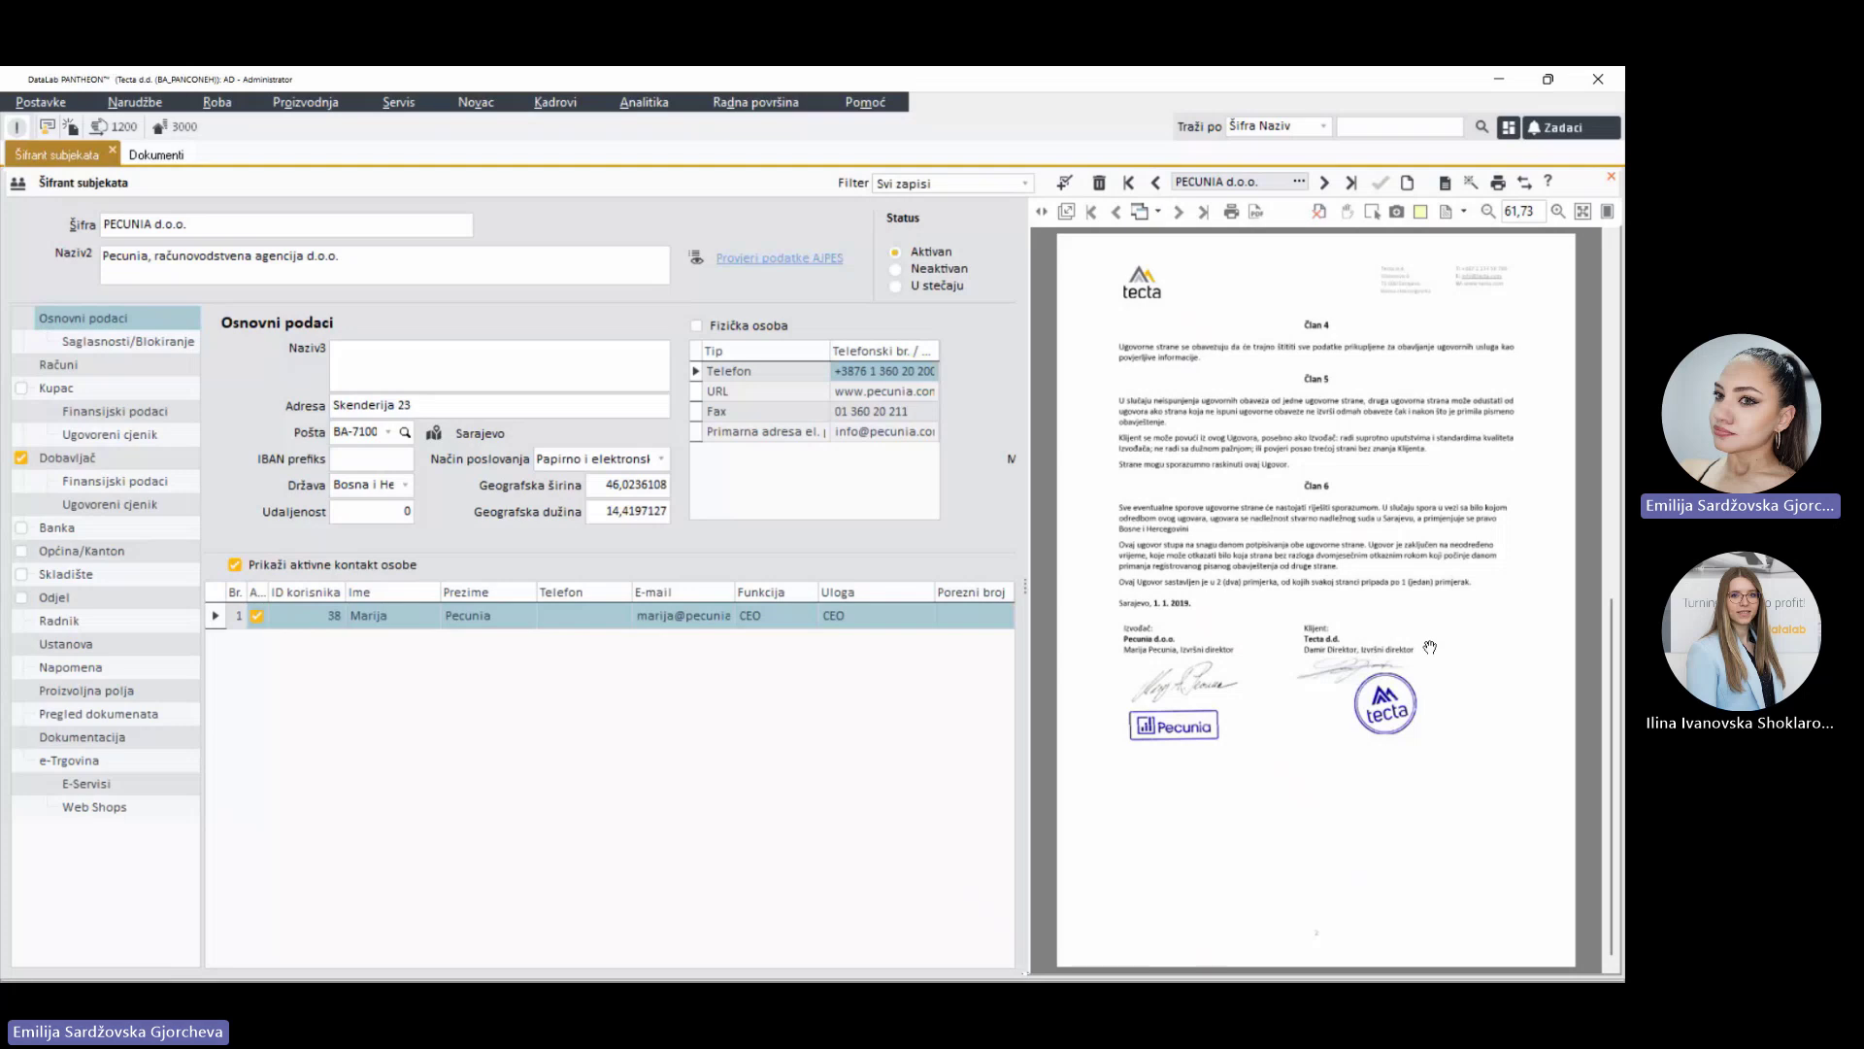
Step: Open the item register and load the item PAGODA6 by searching for the code "pagoda"
{"action": "left_click", "coordinate": [33, 103]}
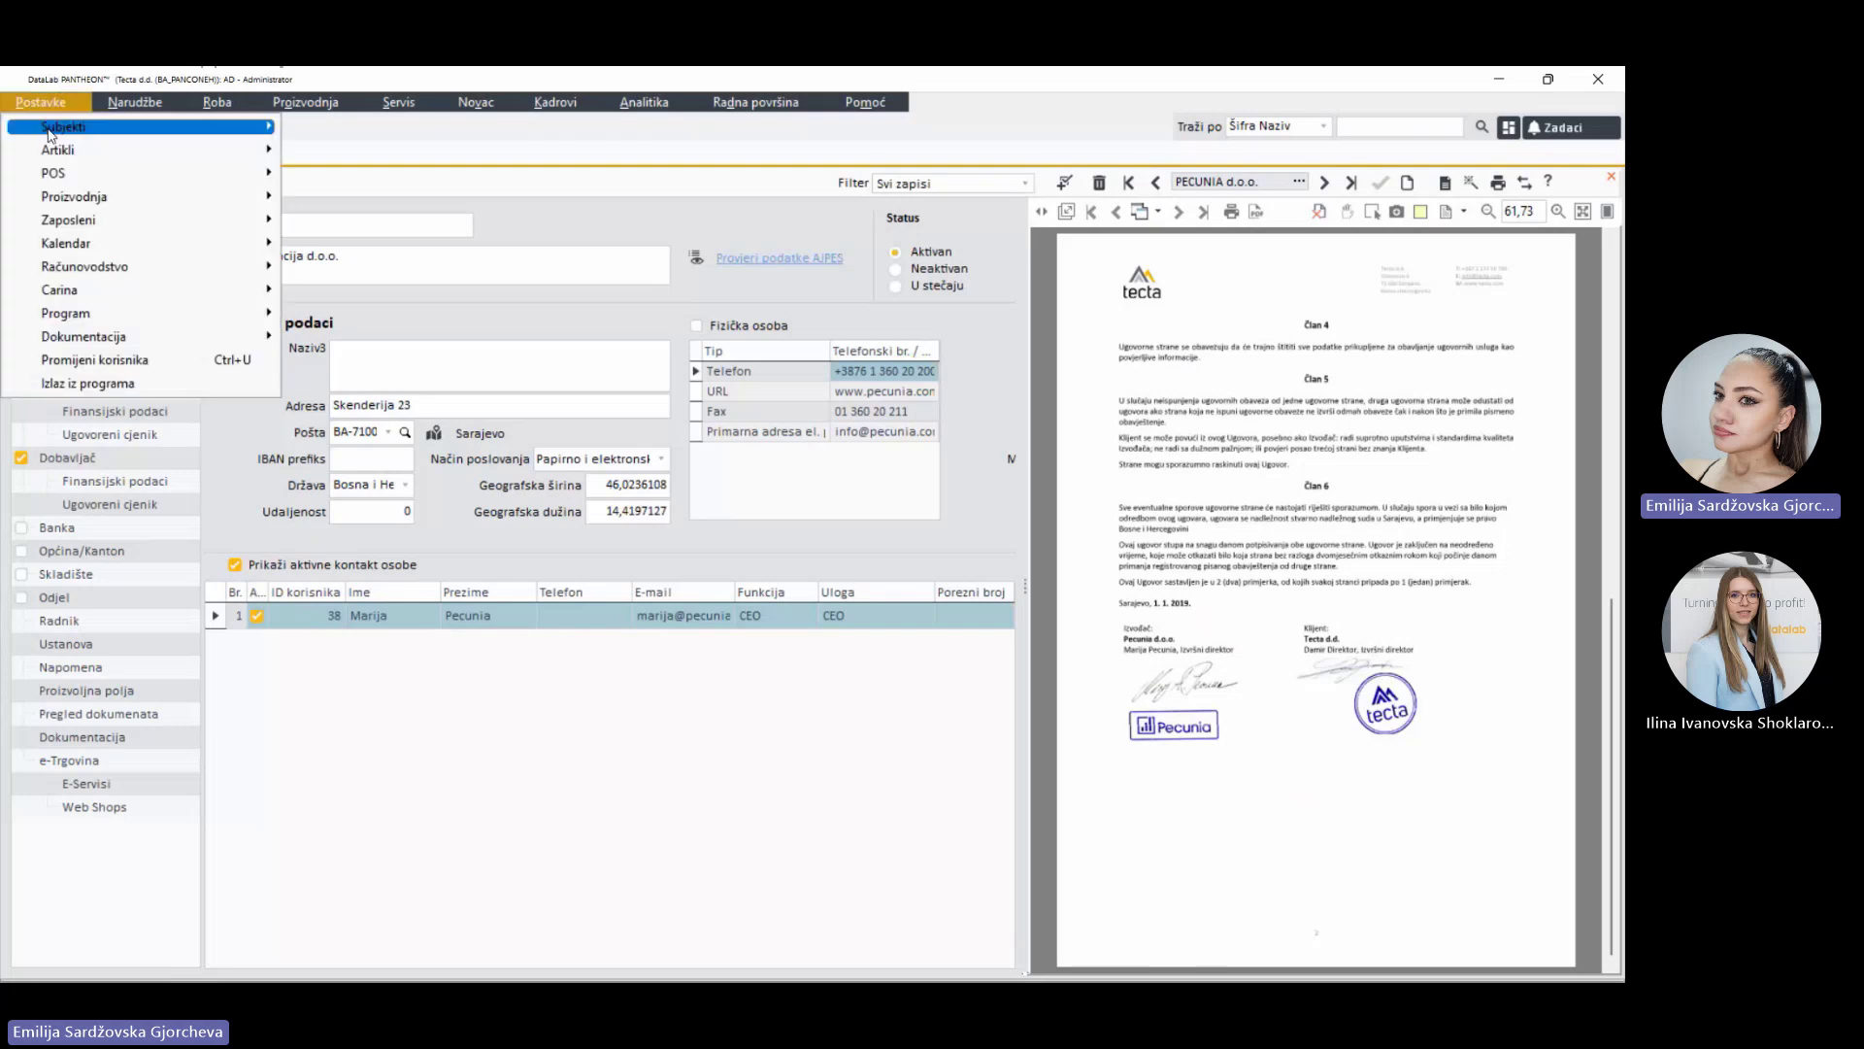
{"action": "mouse_move", "coordinate": [58, 131]}
{"action": "left_click", "coordinate": [329, 157]}
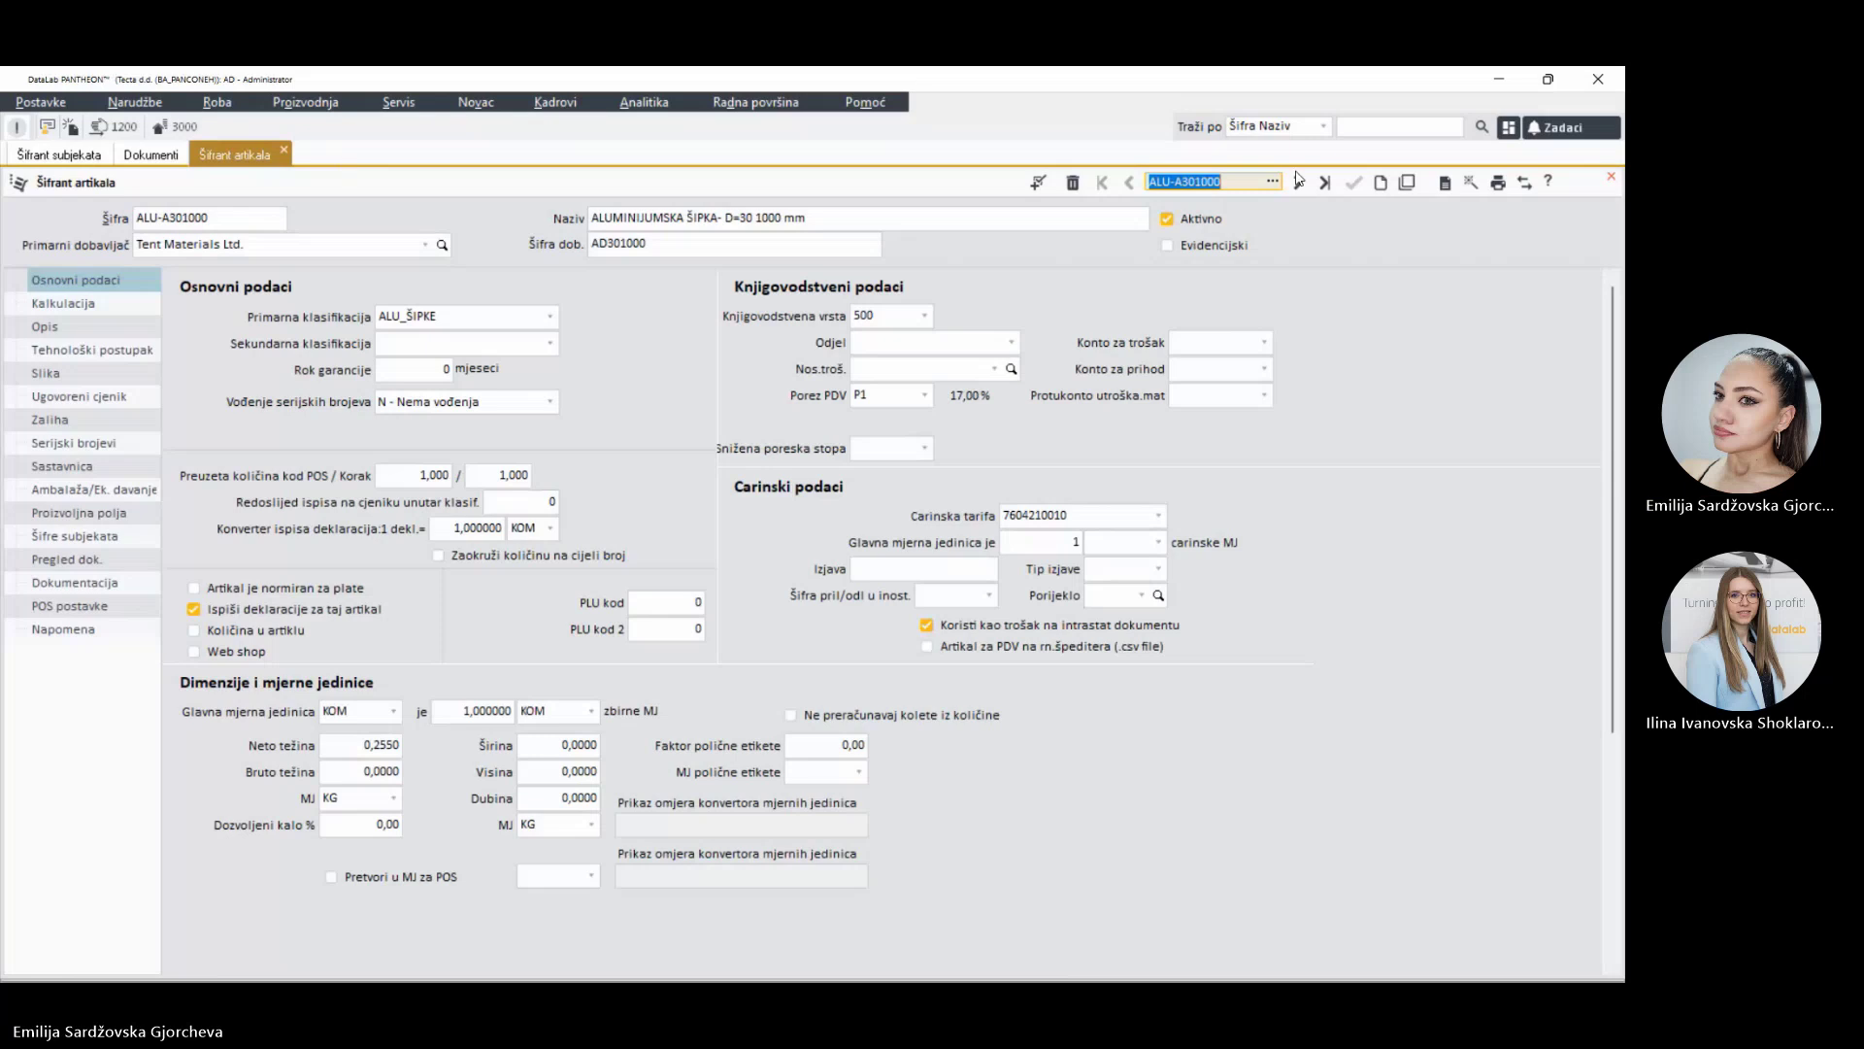
{"action": "left_click", "coordinate": [1273, 183]}
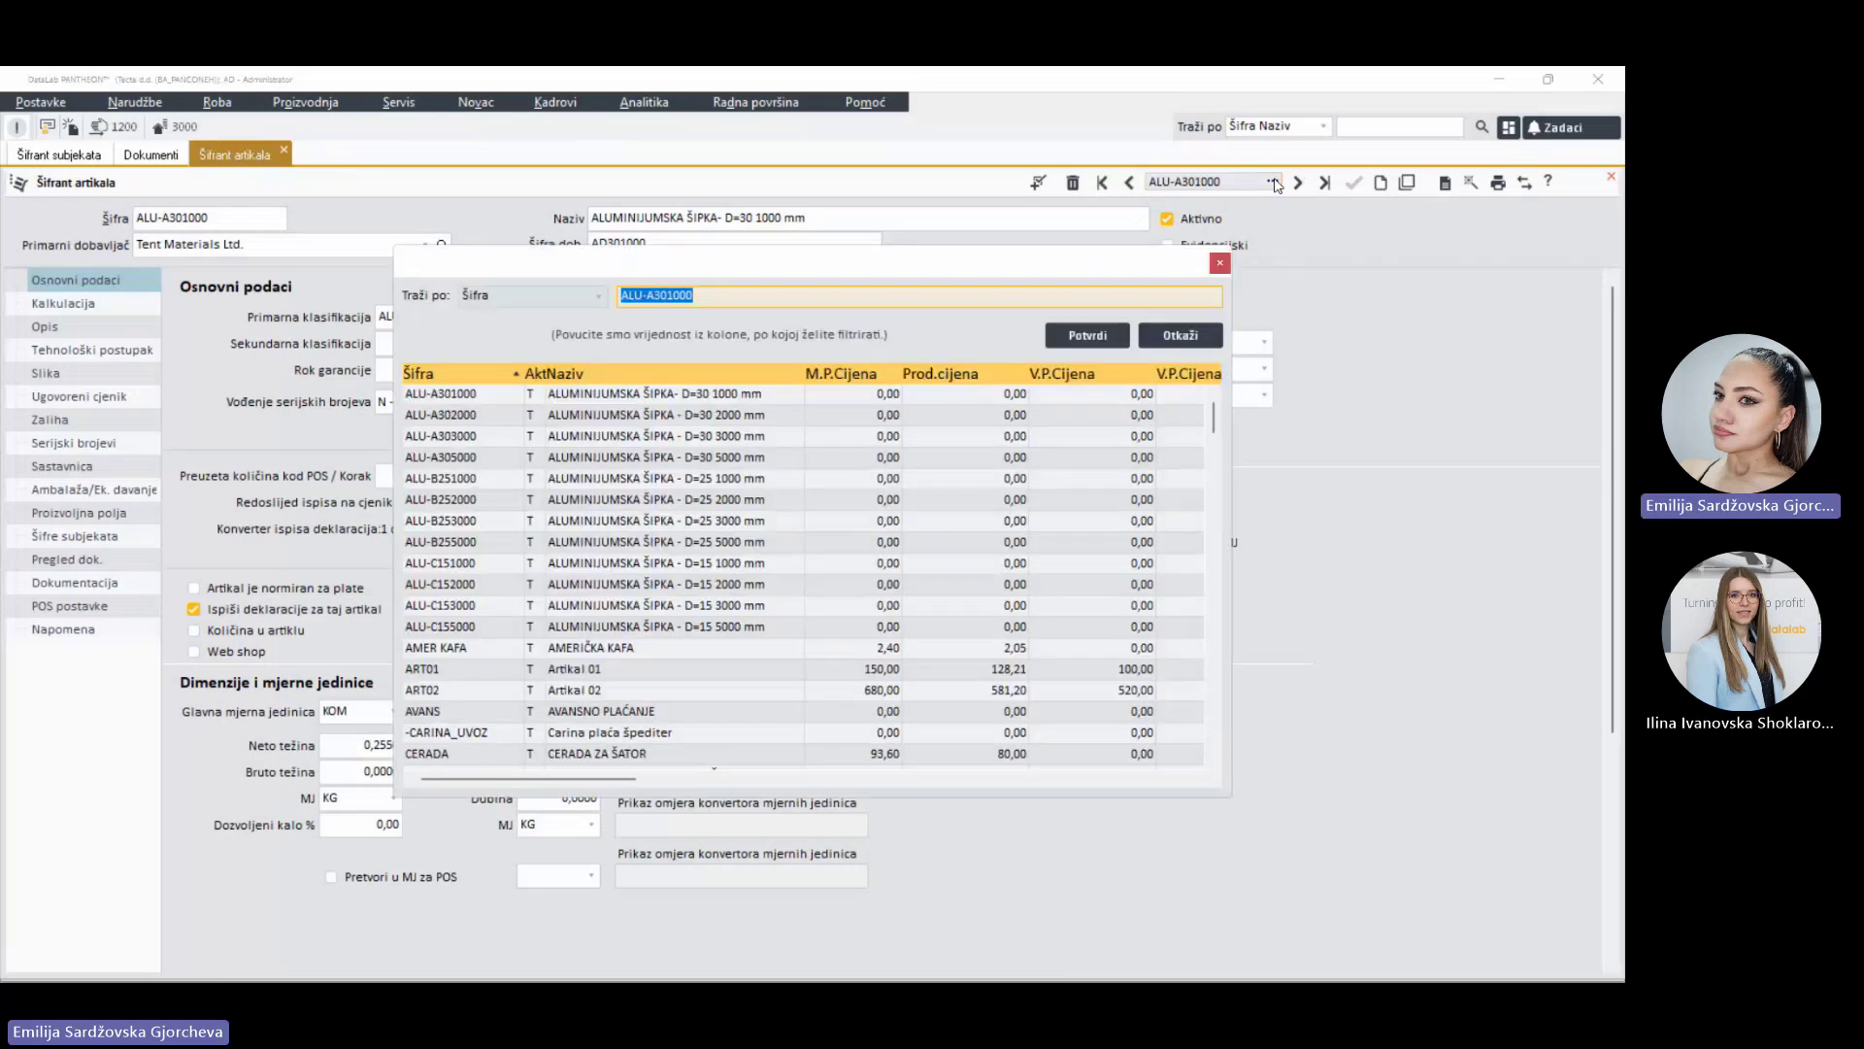
{"action": "type", "text": "pagoda"}
{"action": "key", "text": "Return"}
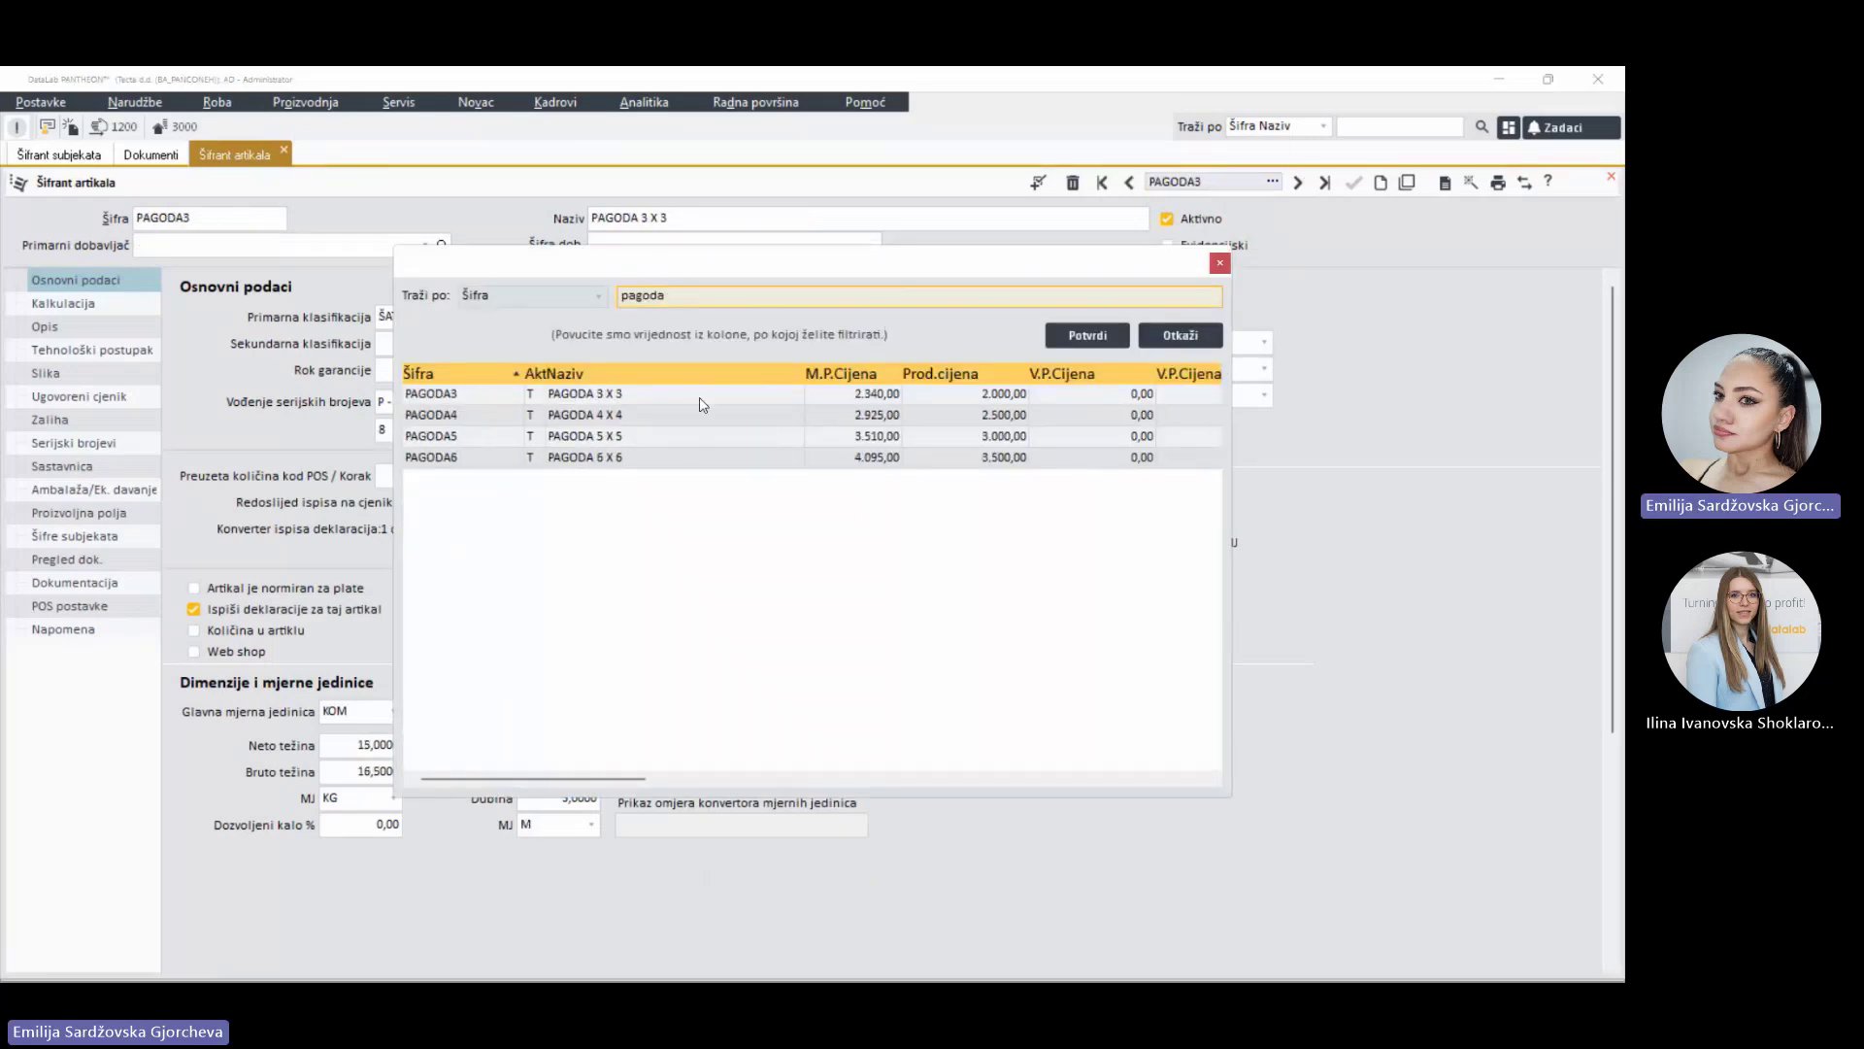
{"action": "left_click", "coordinate": [649, 457]}
{"action": "left_click", "coordinate": [1073, 338]}
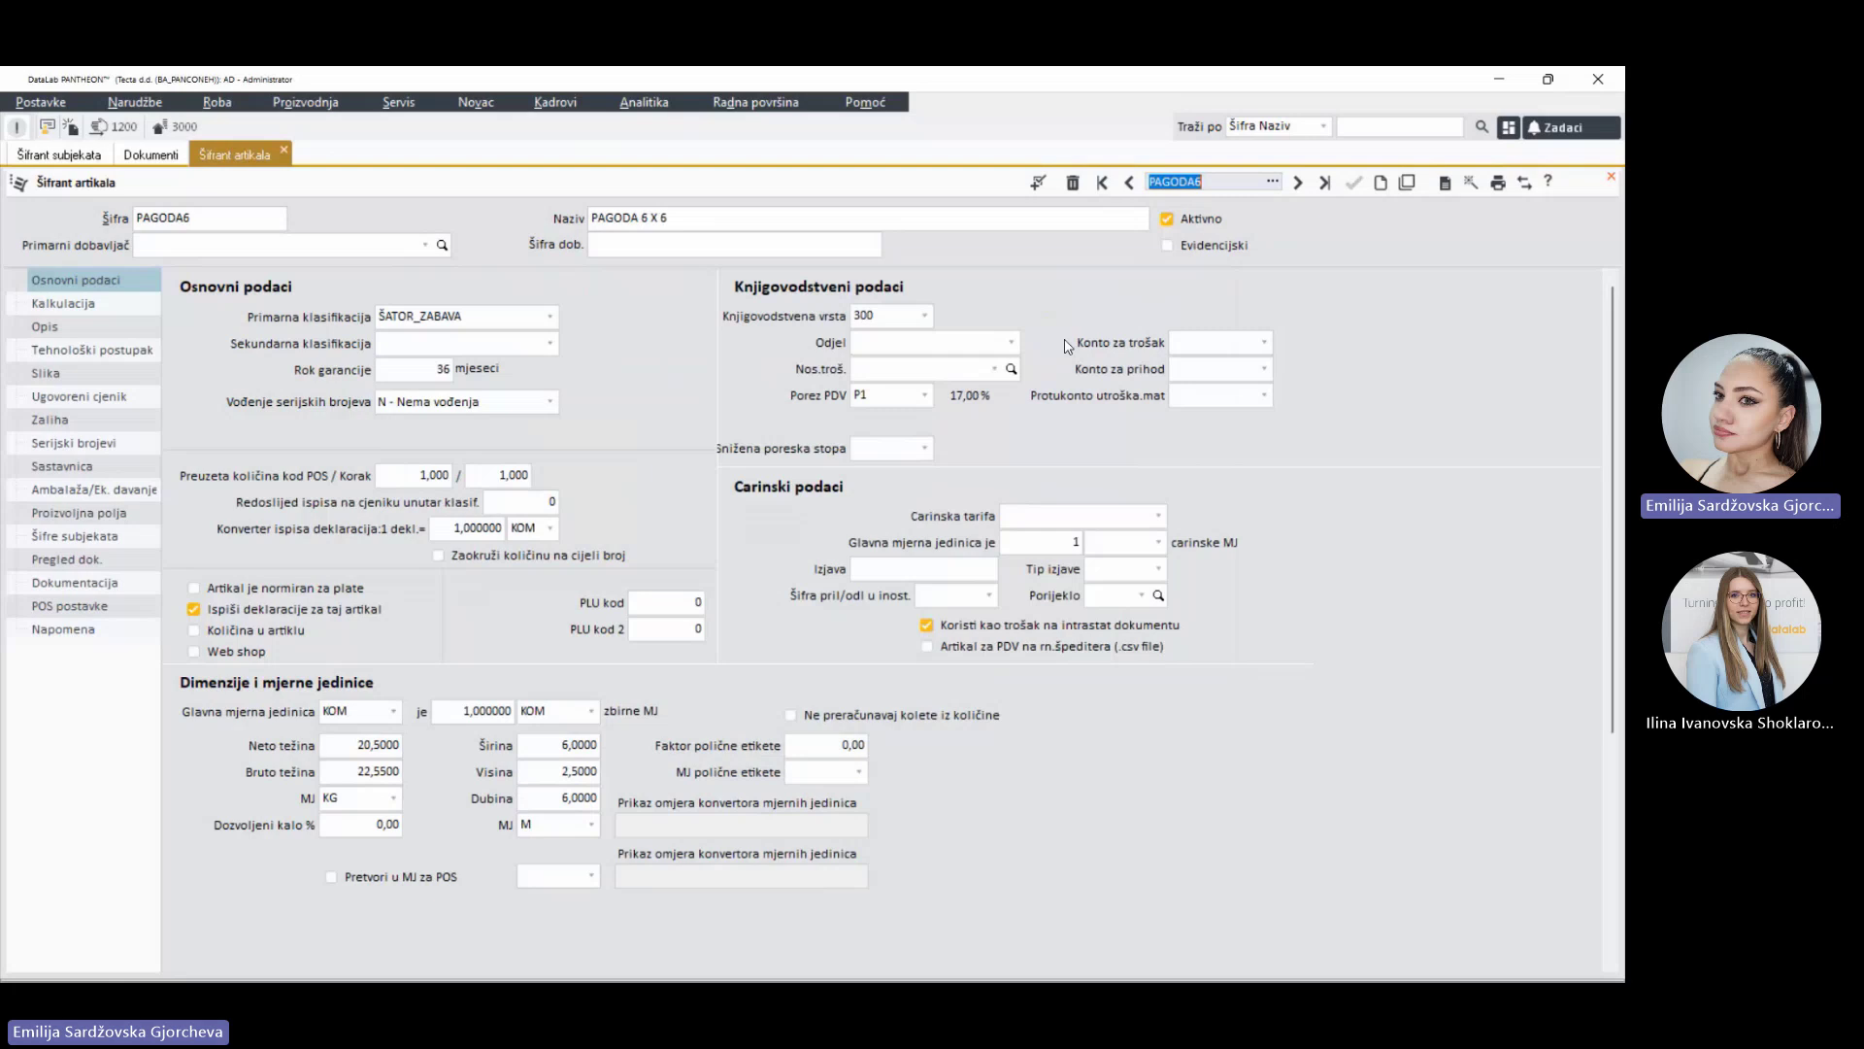
Step: Import GarantniList_Pagoda.pdf from the Dokumenti folder as a document linked to the item PAGODA6
{"action": "left_click", "coordinate": [1527, 182]}
{"action": "left_click", "coordinate": [1529, 207]}
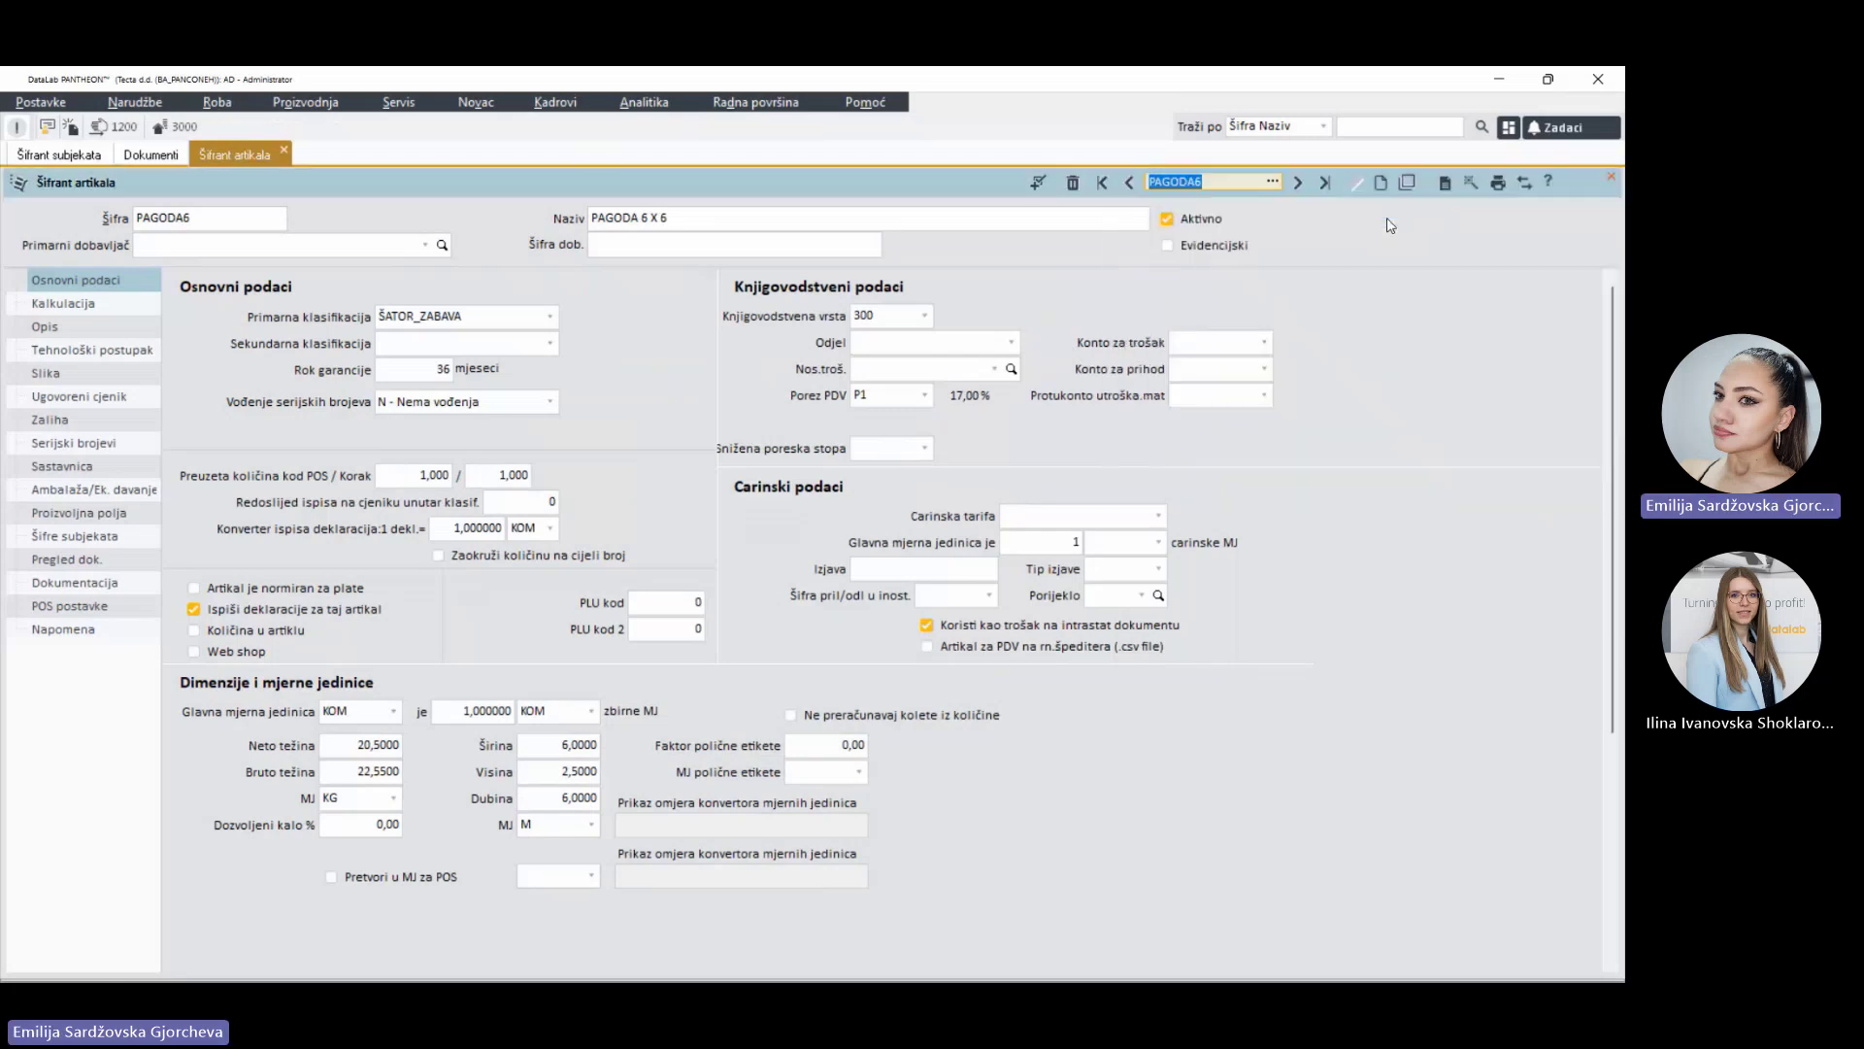
{"action": "left_click", "coordinate": [288, 243]}
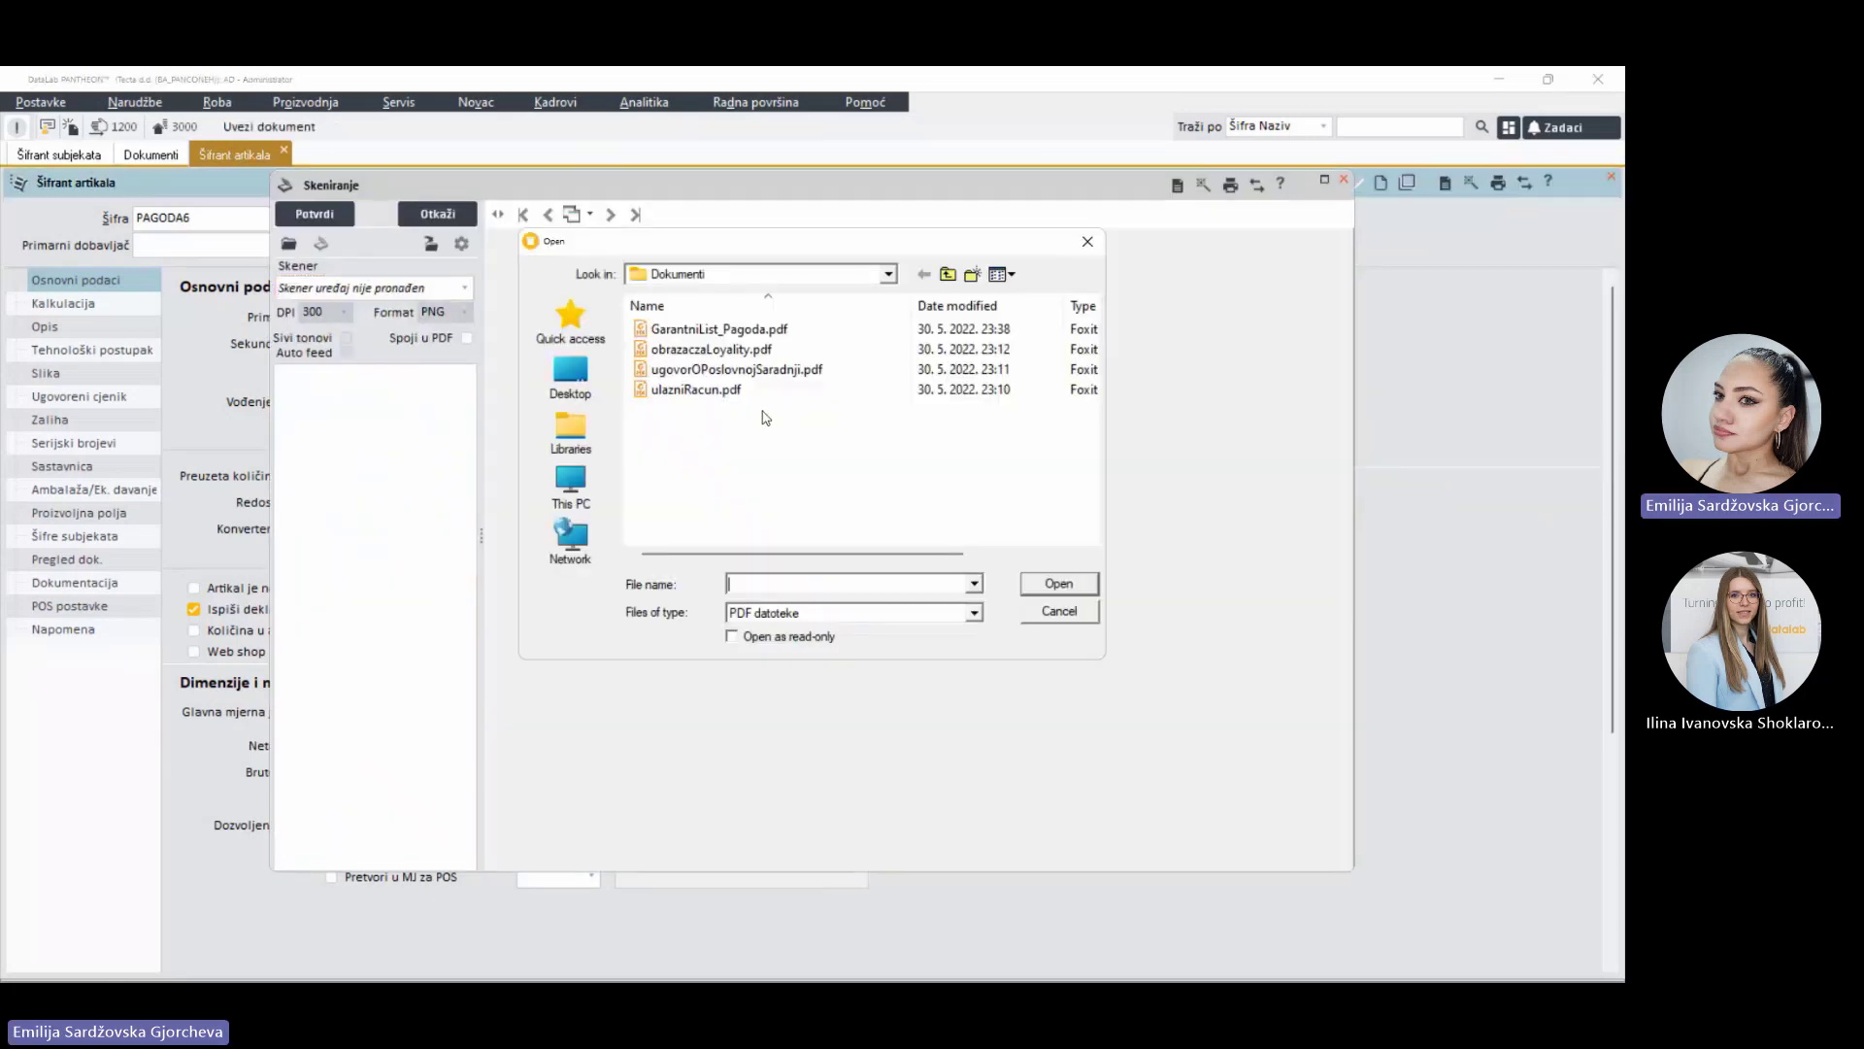
{"action": "double_click", "coordinate": [718, 329]}
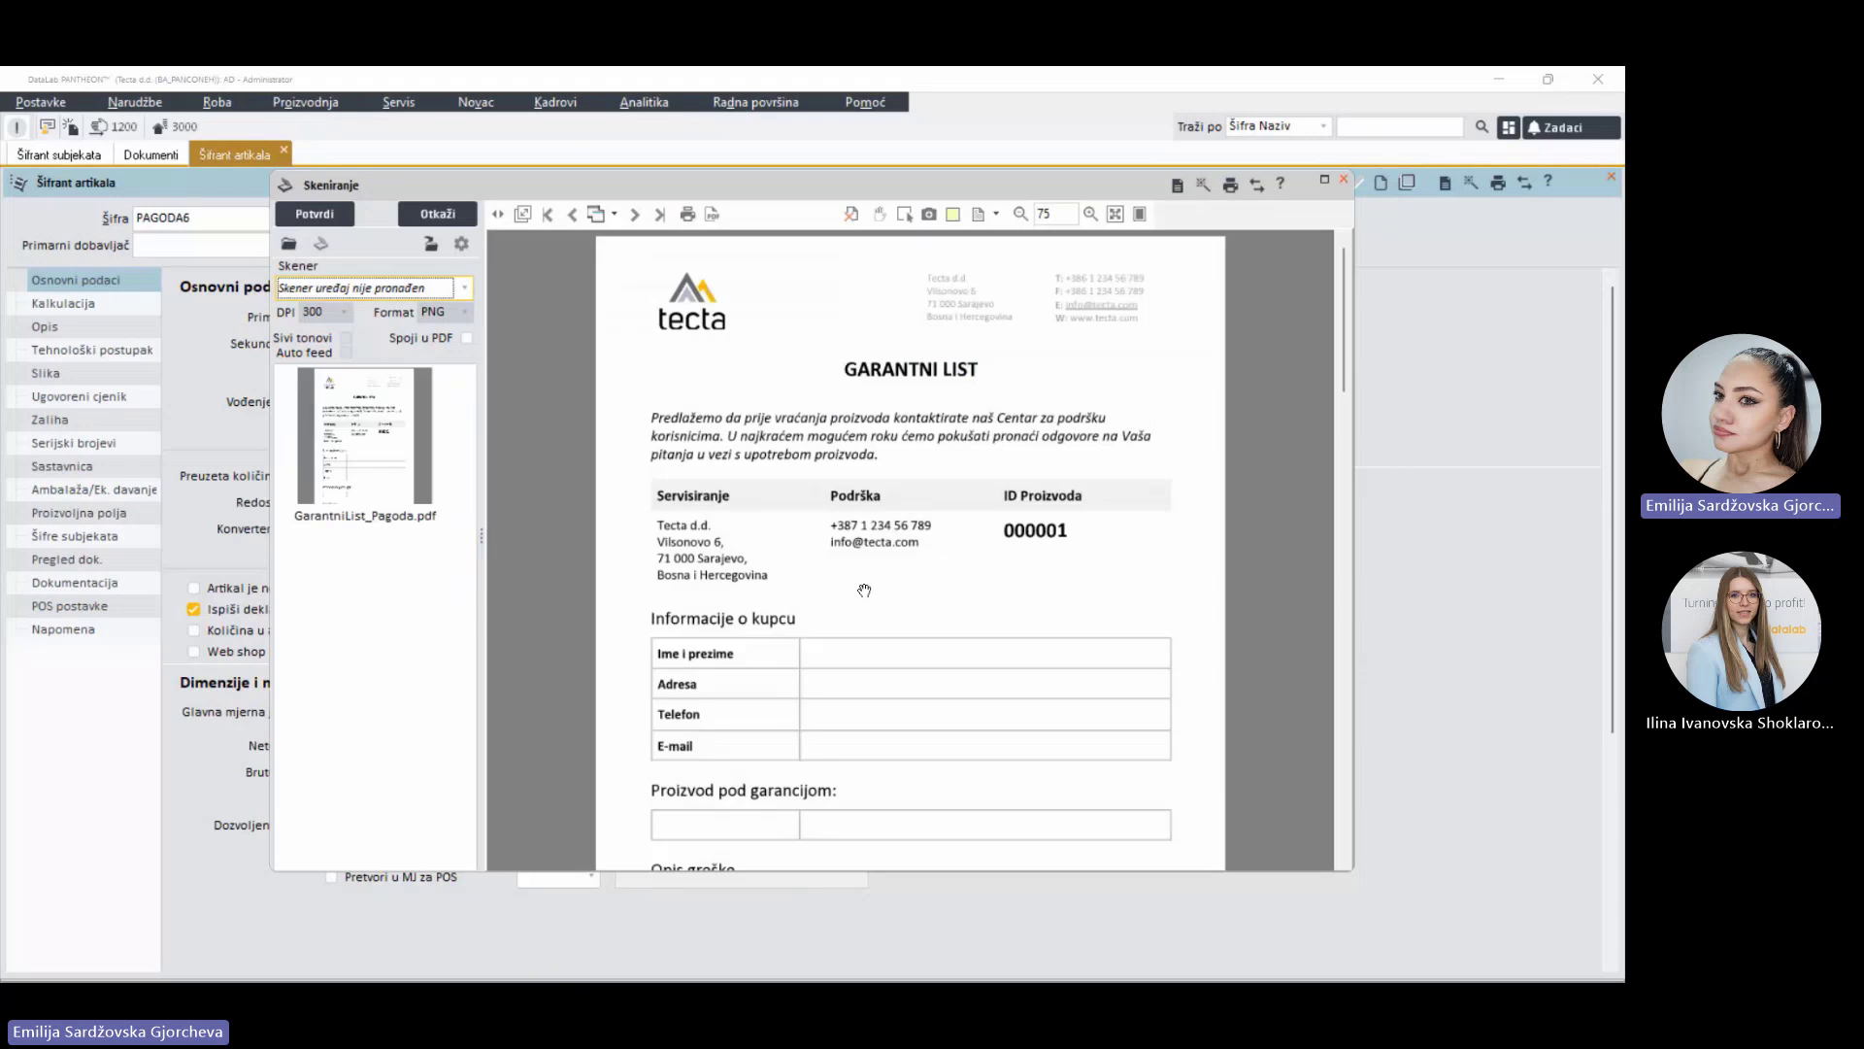
{"action": "scroll", "coordinate": [894, 584], "scroll_direction": "down", "scroll_amount": 4}
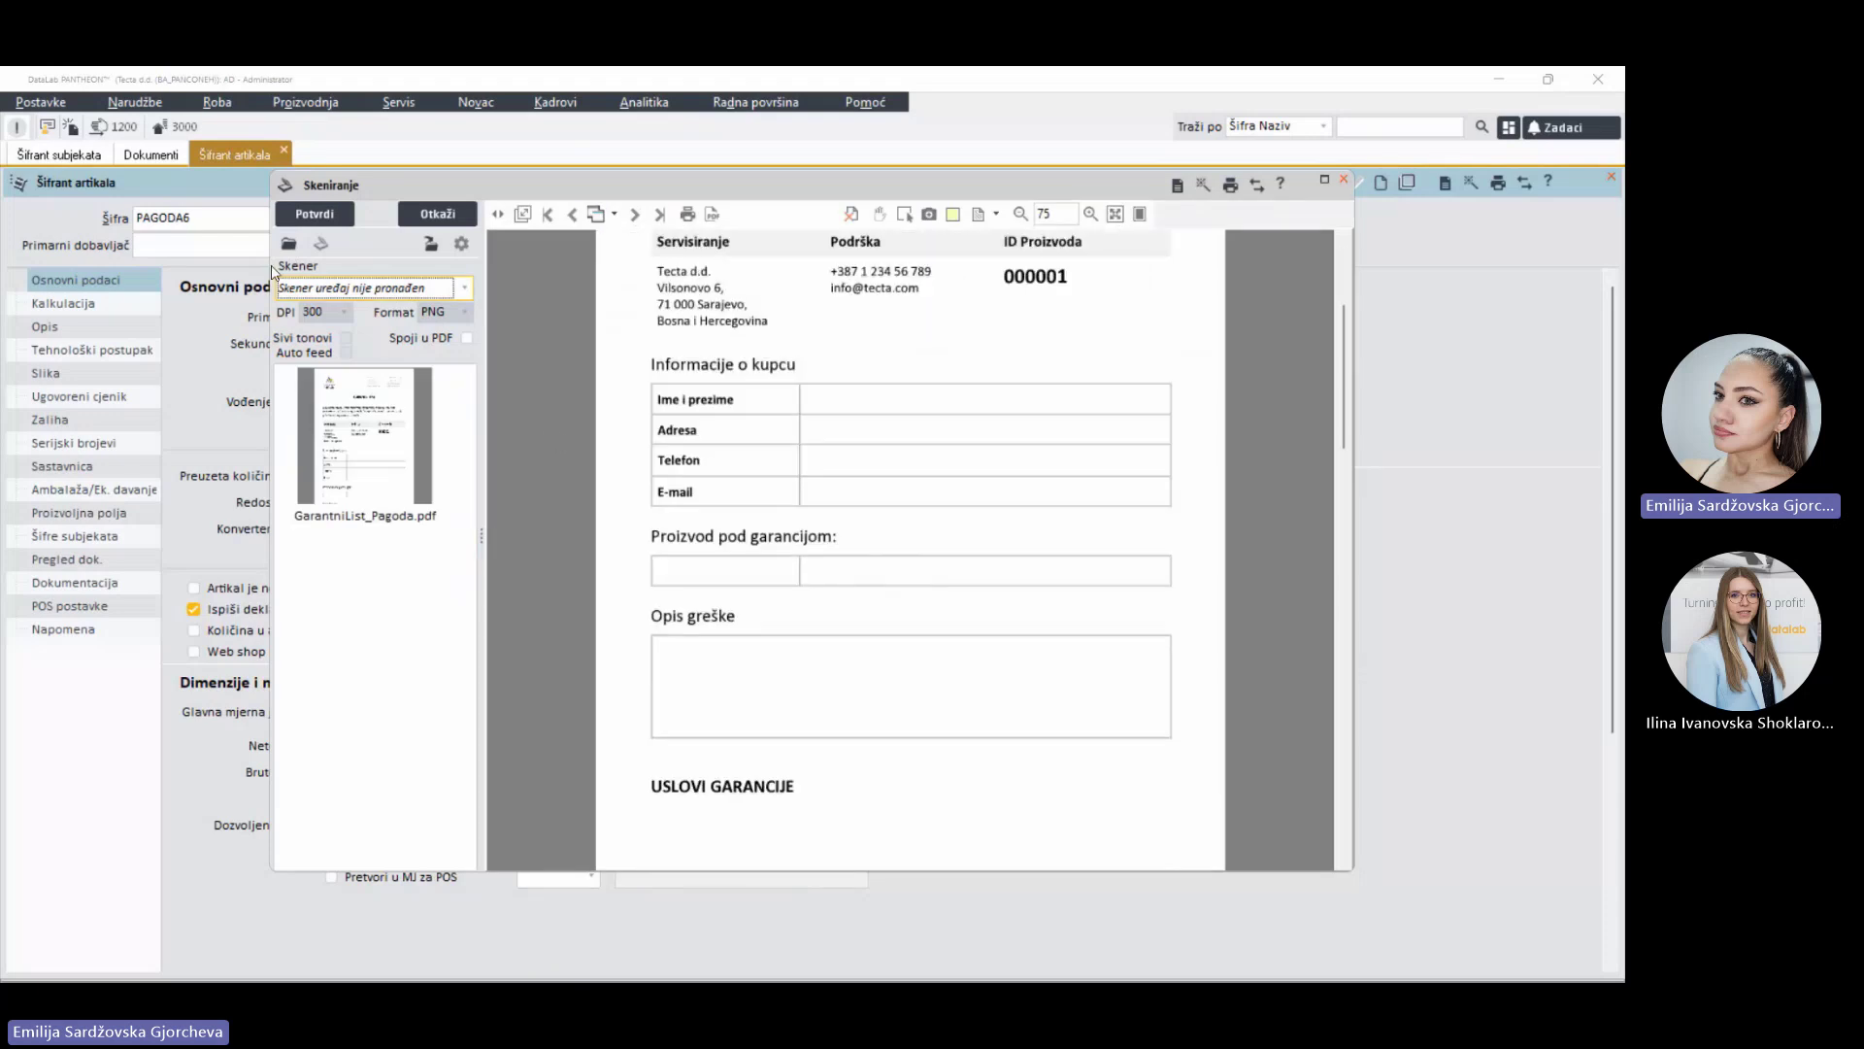
{"action": "left_click", "coordinate": [316, 215]}
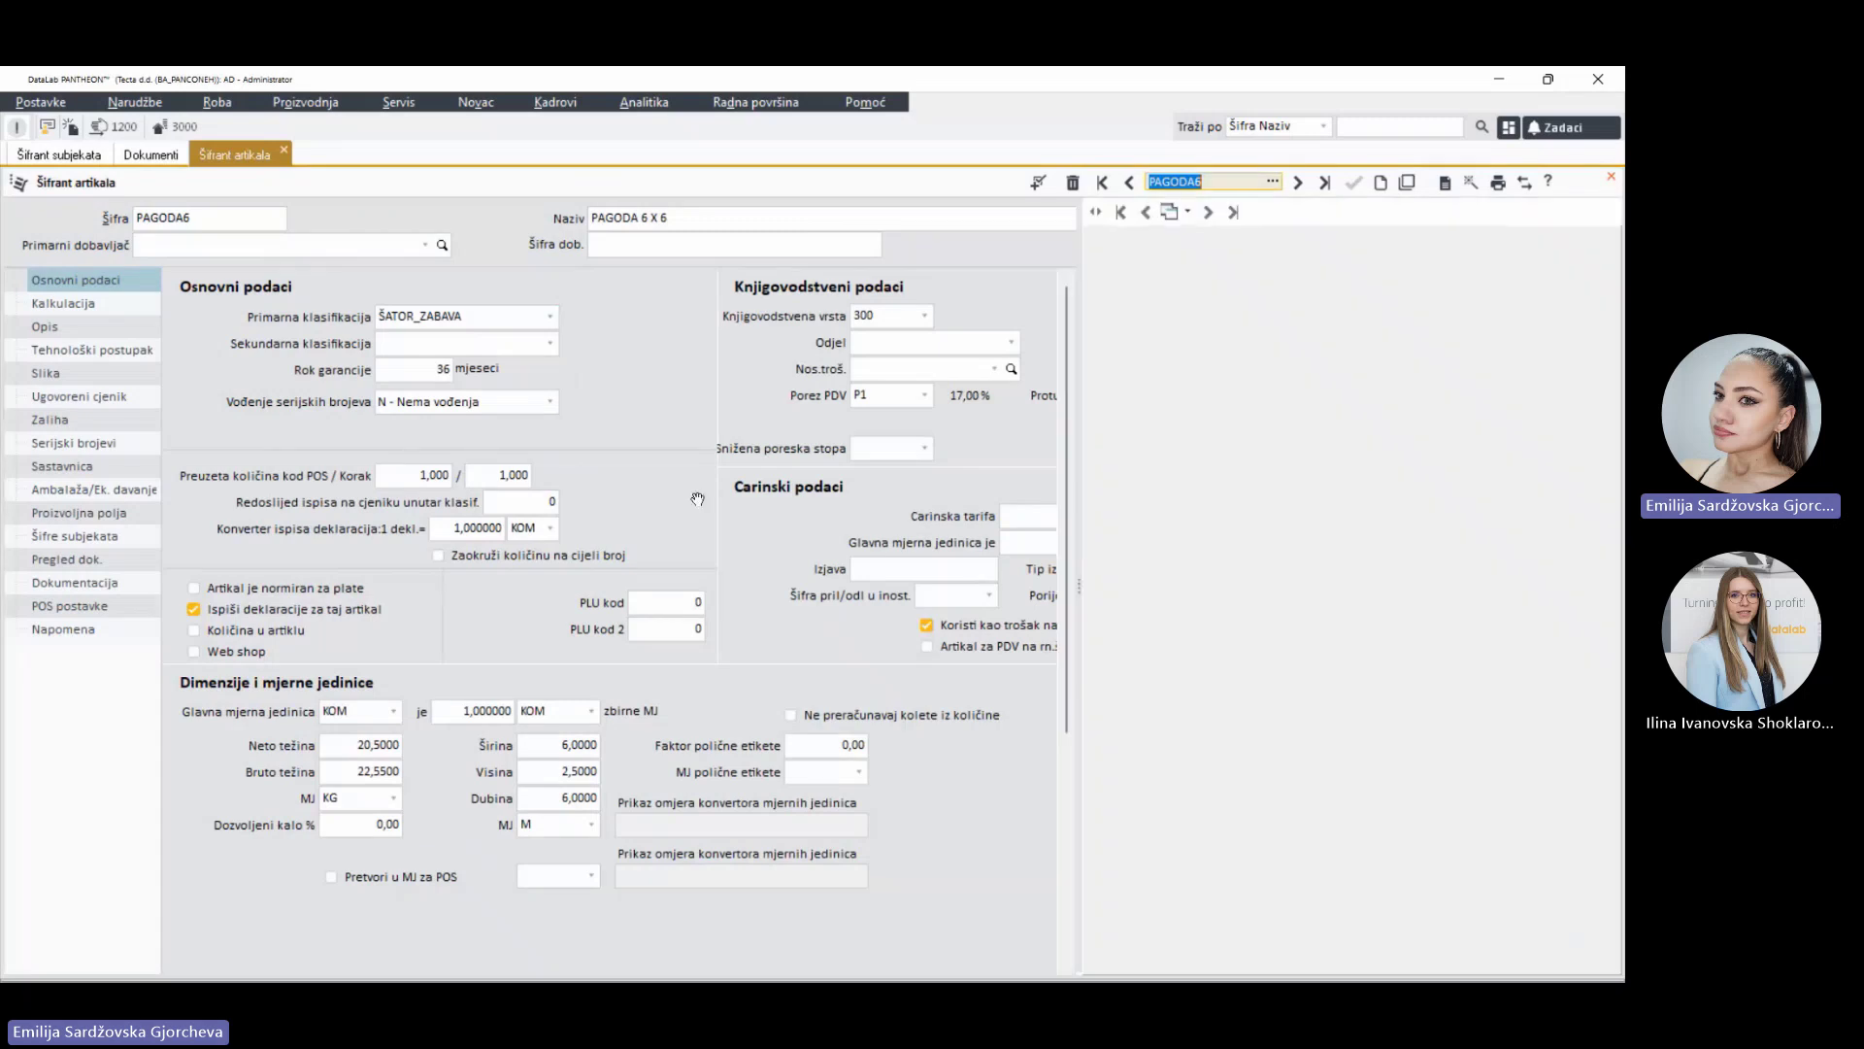
{"action": "scroll", "coordinate": [1382, 559], "scroll_direction": "down", "scroll_amount": 2}
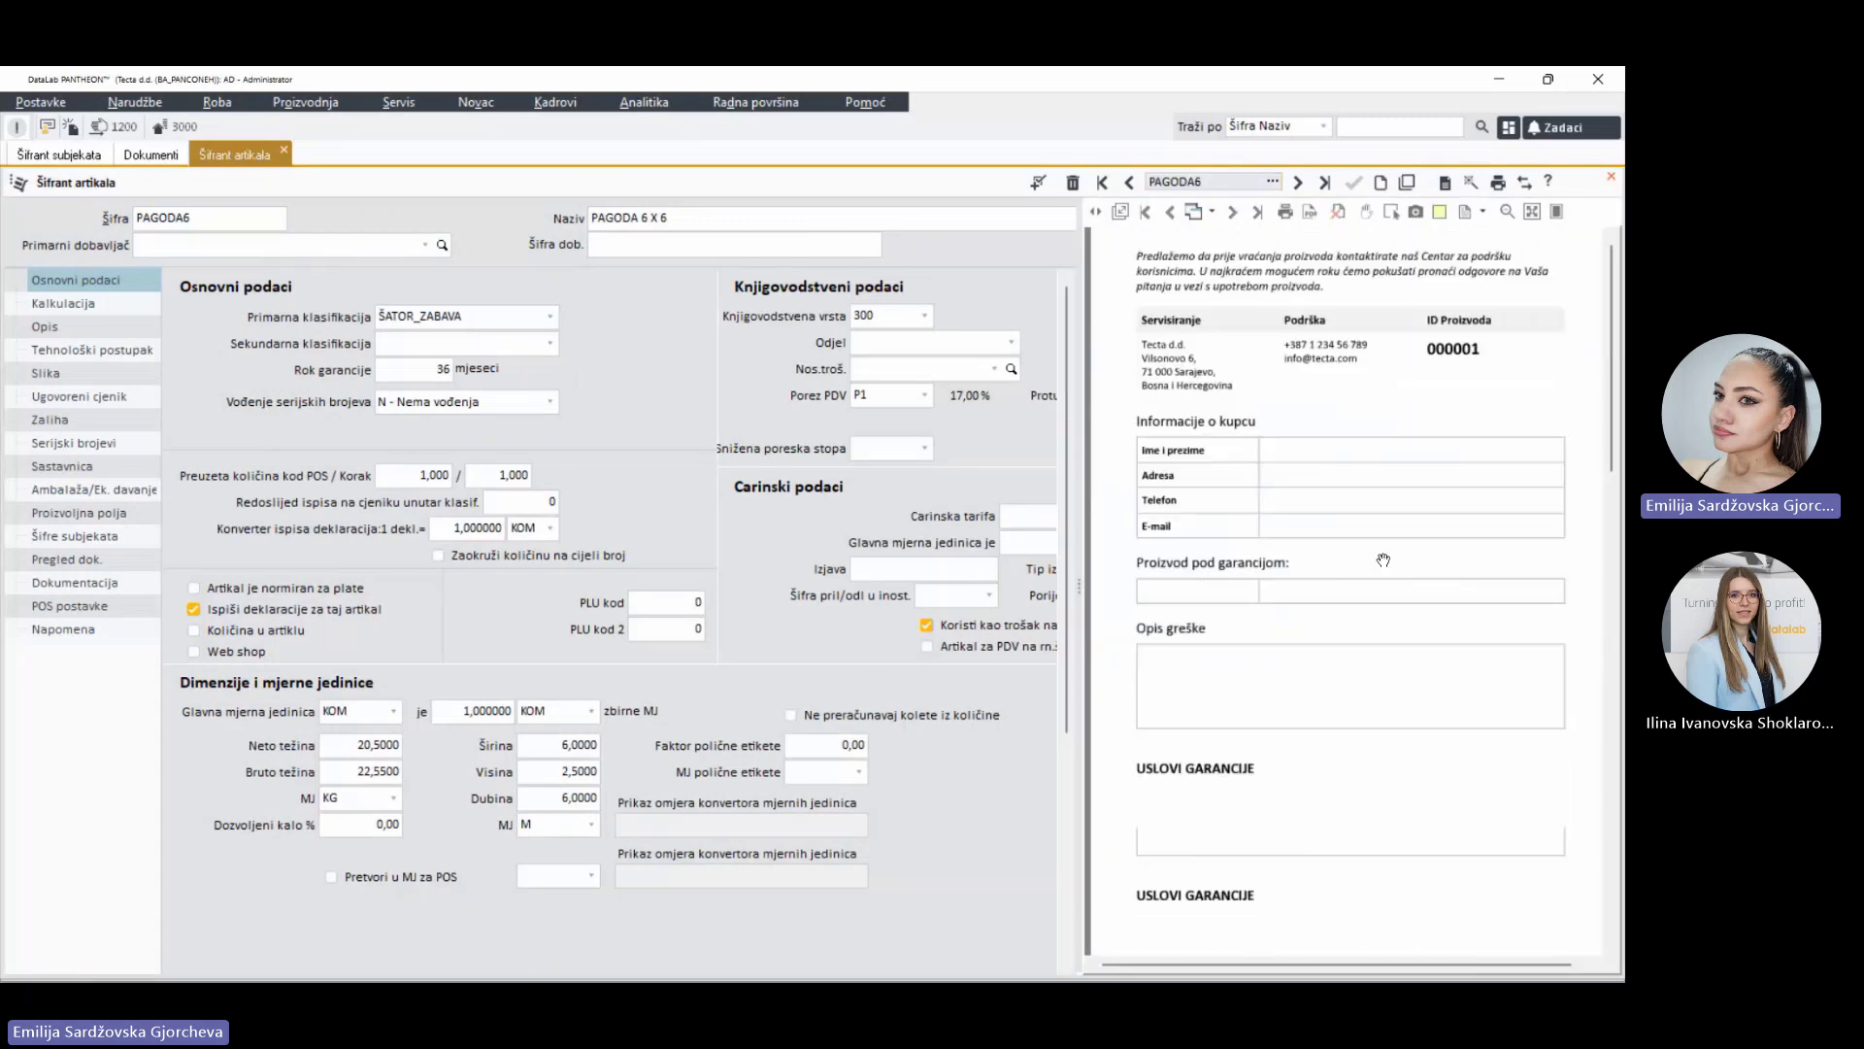
Step: Examine the classifications of PAGODA6's linked documentation, viewing the Garancije and Certifikati kvalitete entries
{"action": "left_click", "coordinate": [77, 583]}
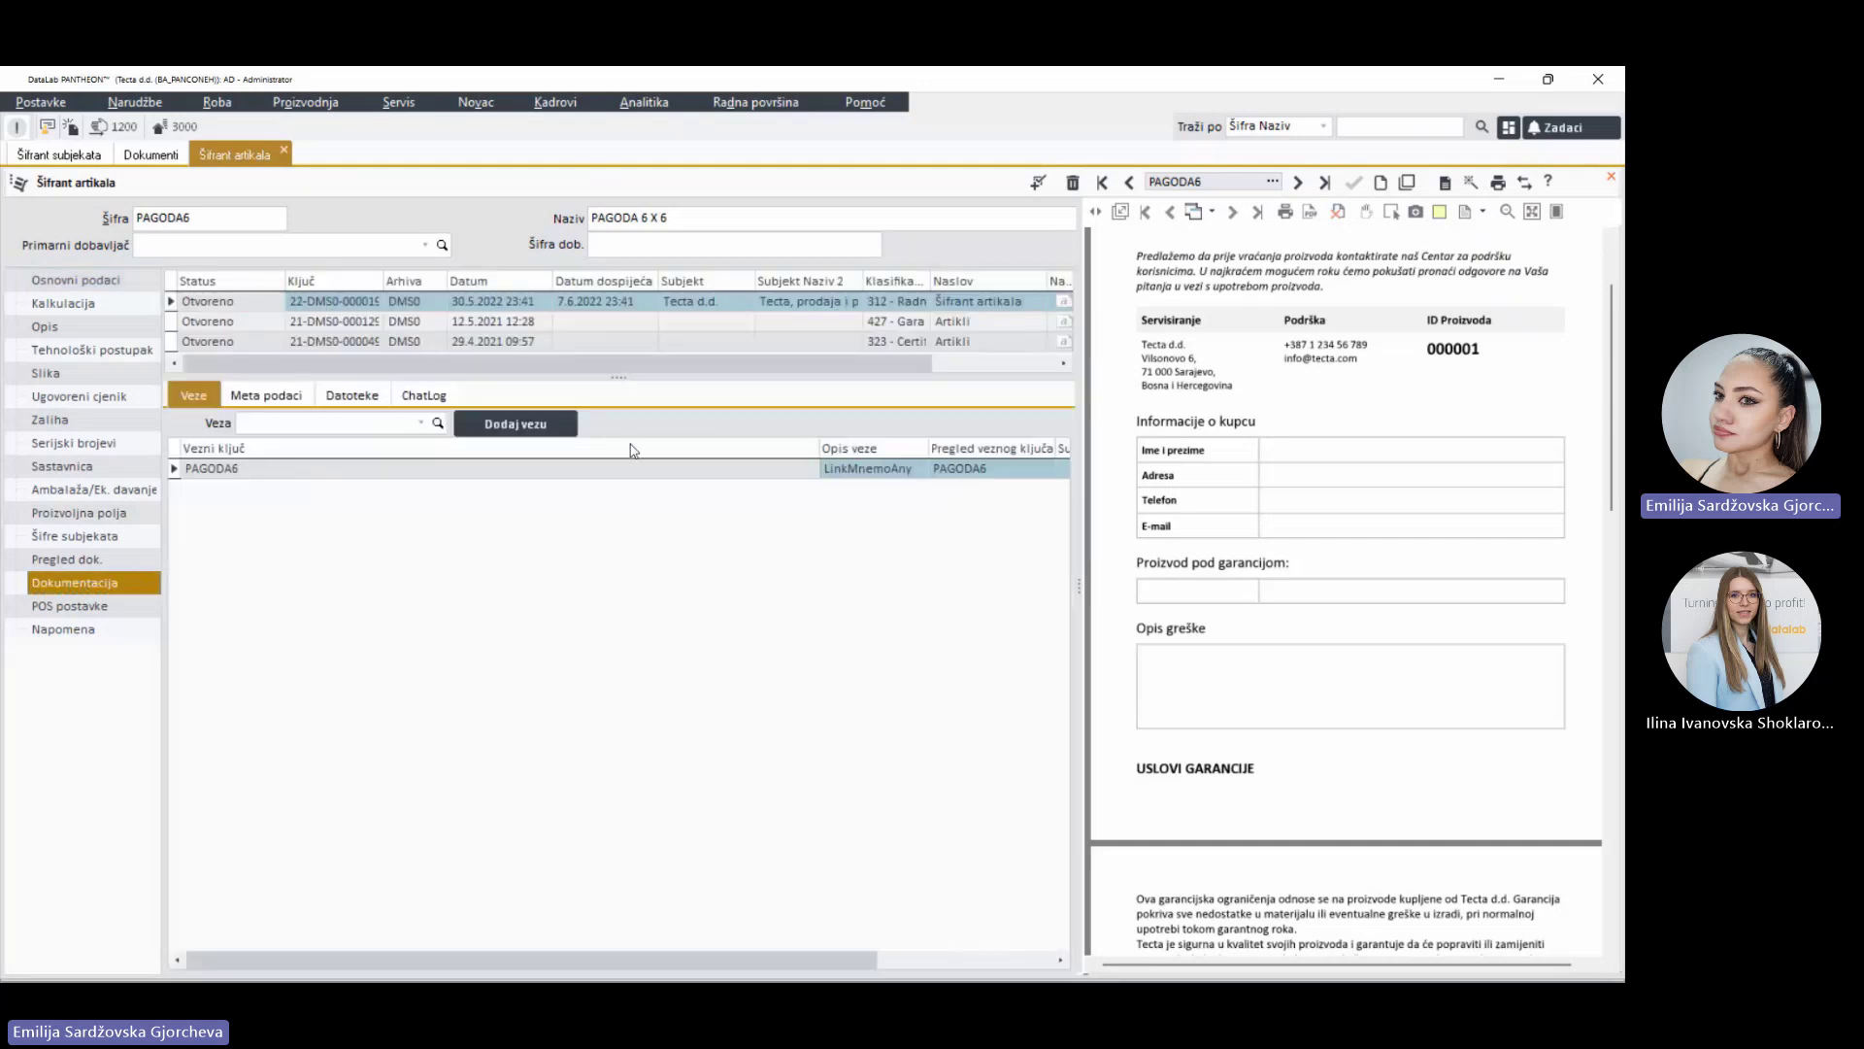
{"action": "double_click", "coordinate": [930, 281]}
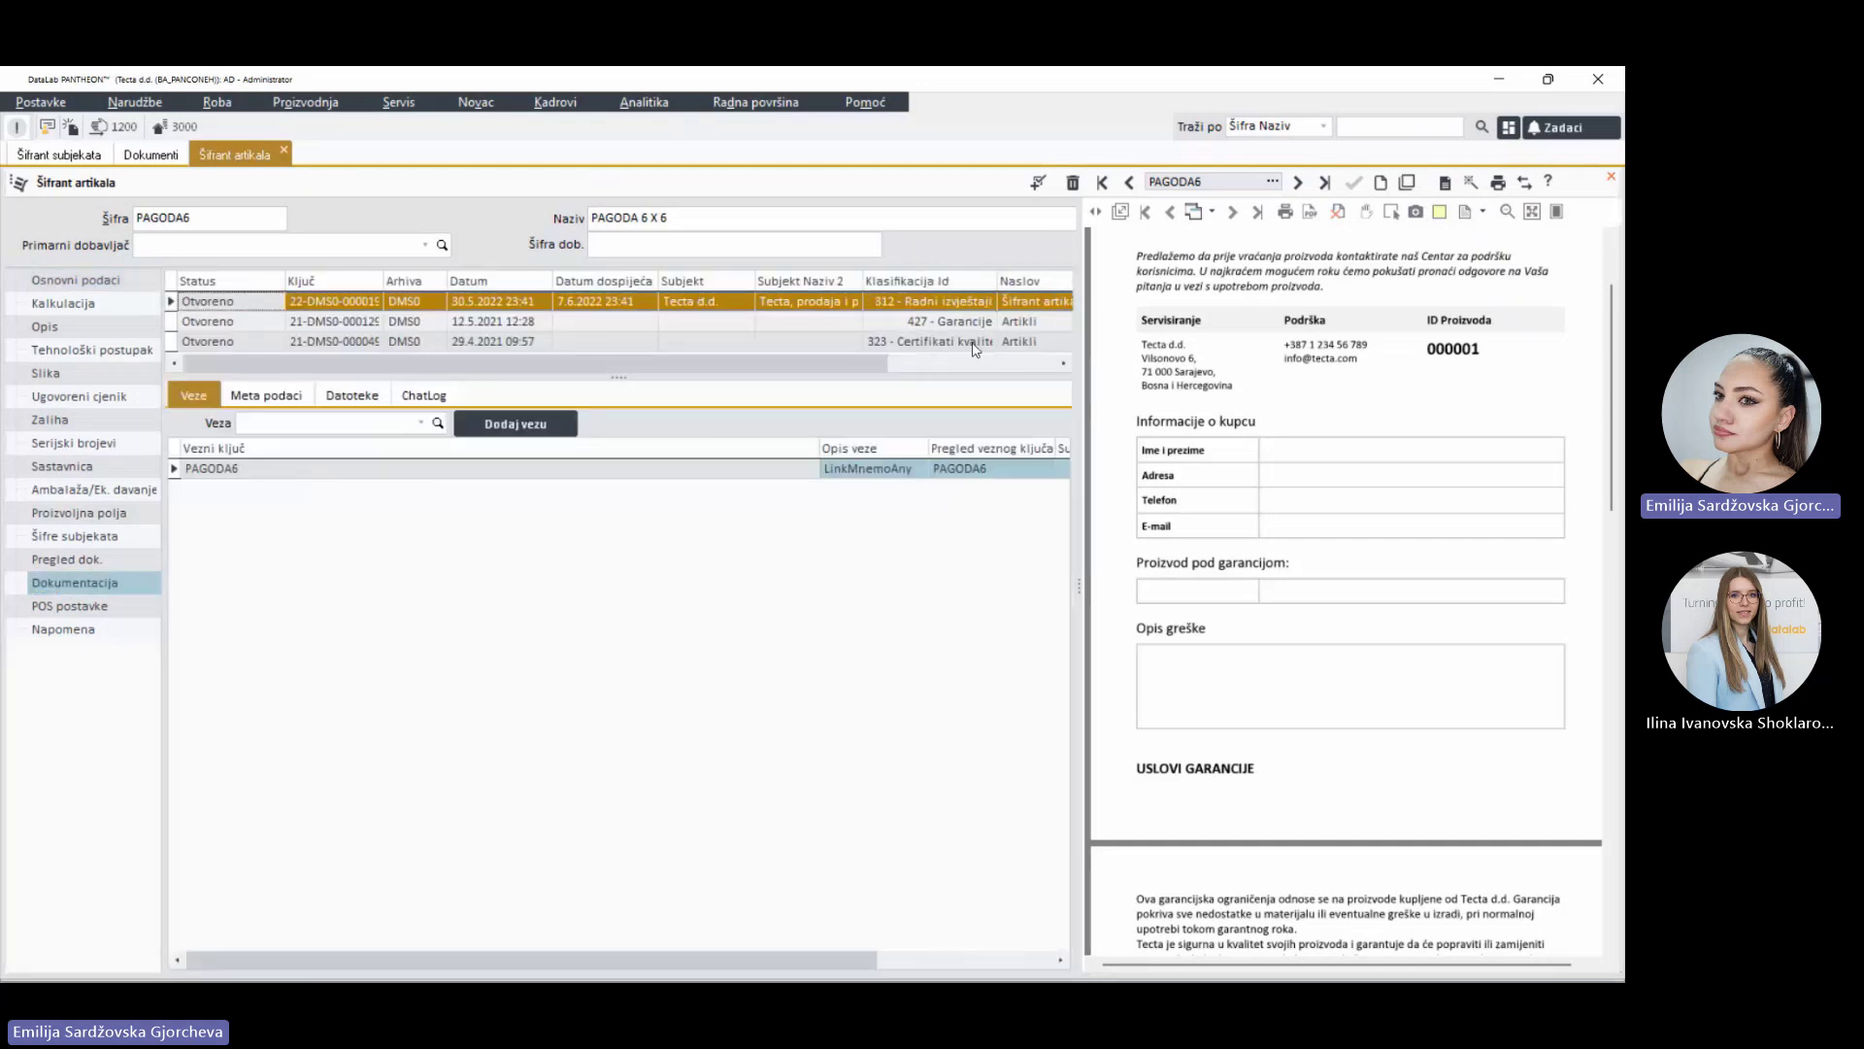
{"action": "left_click", "coordinate": [932, 321]}
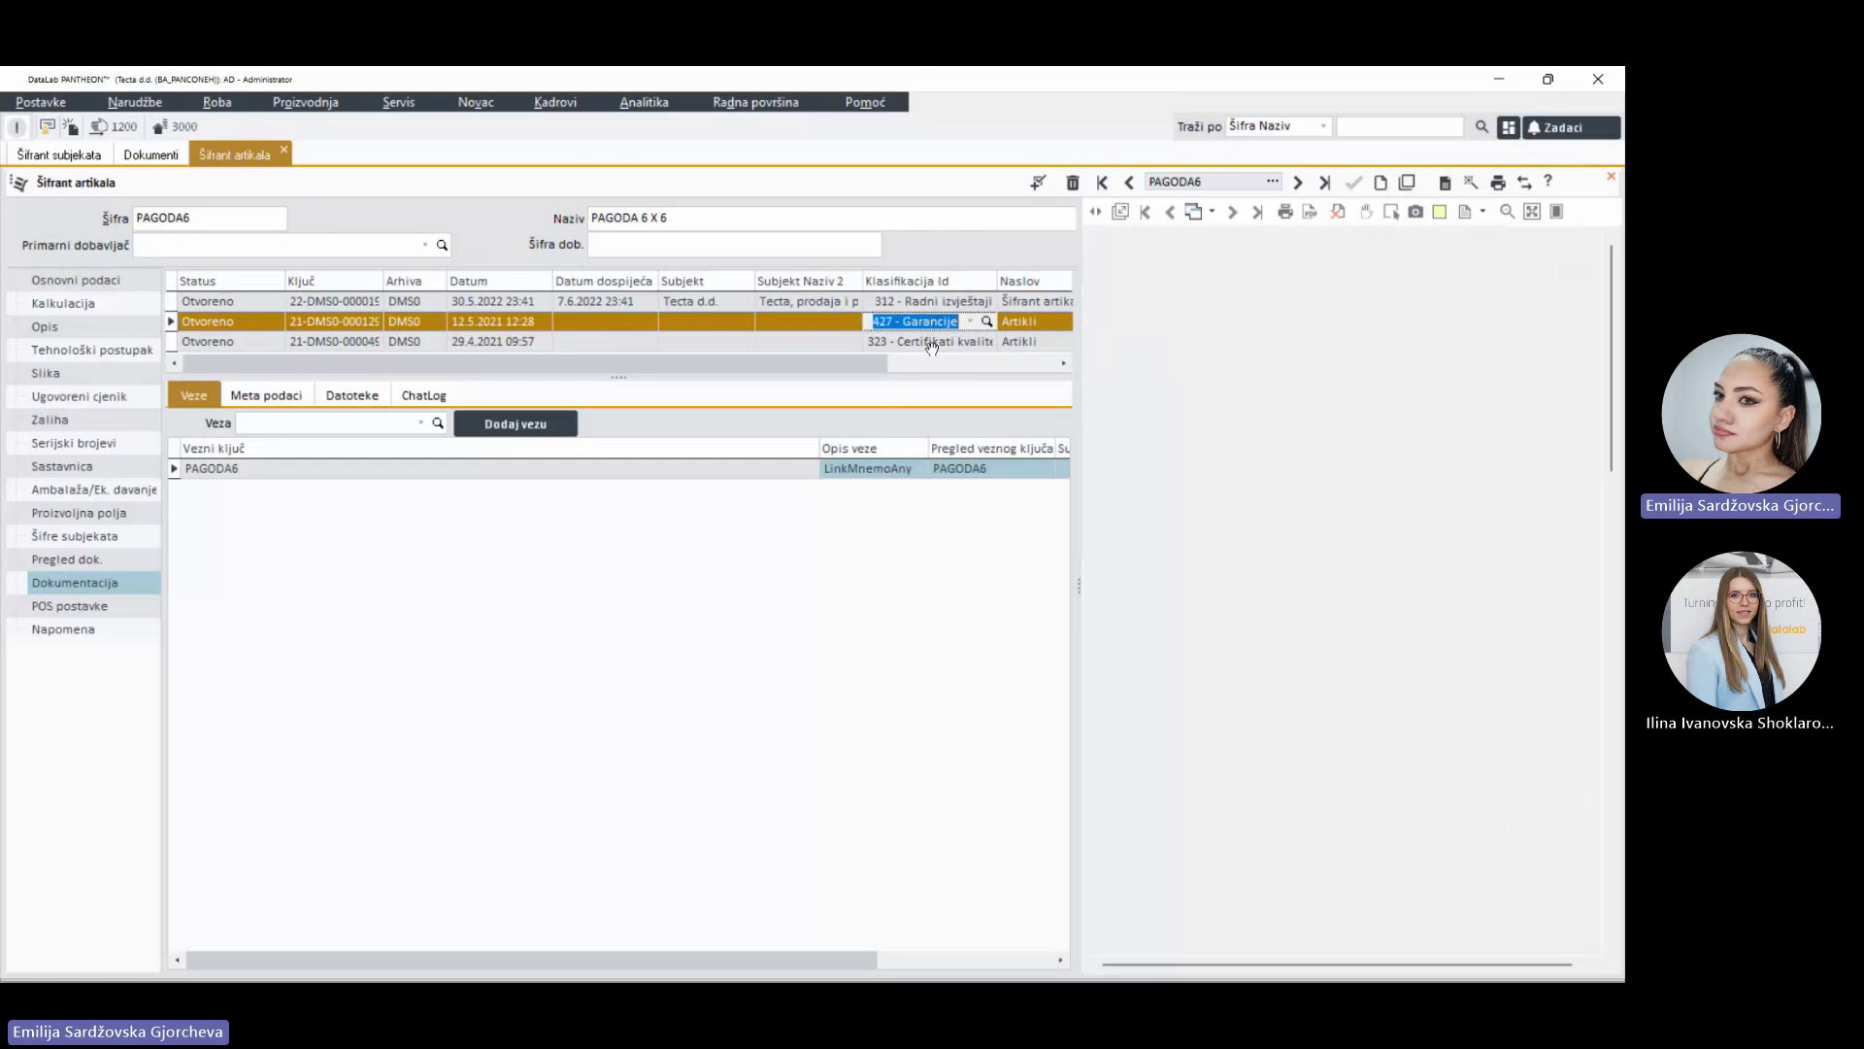
{"action": "left_click", "coordinate": [930, 341]}
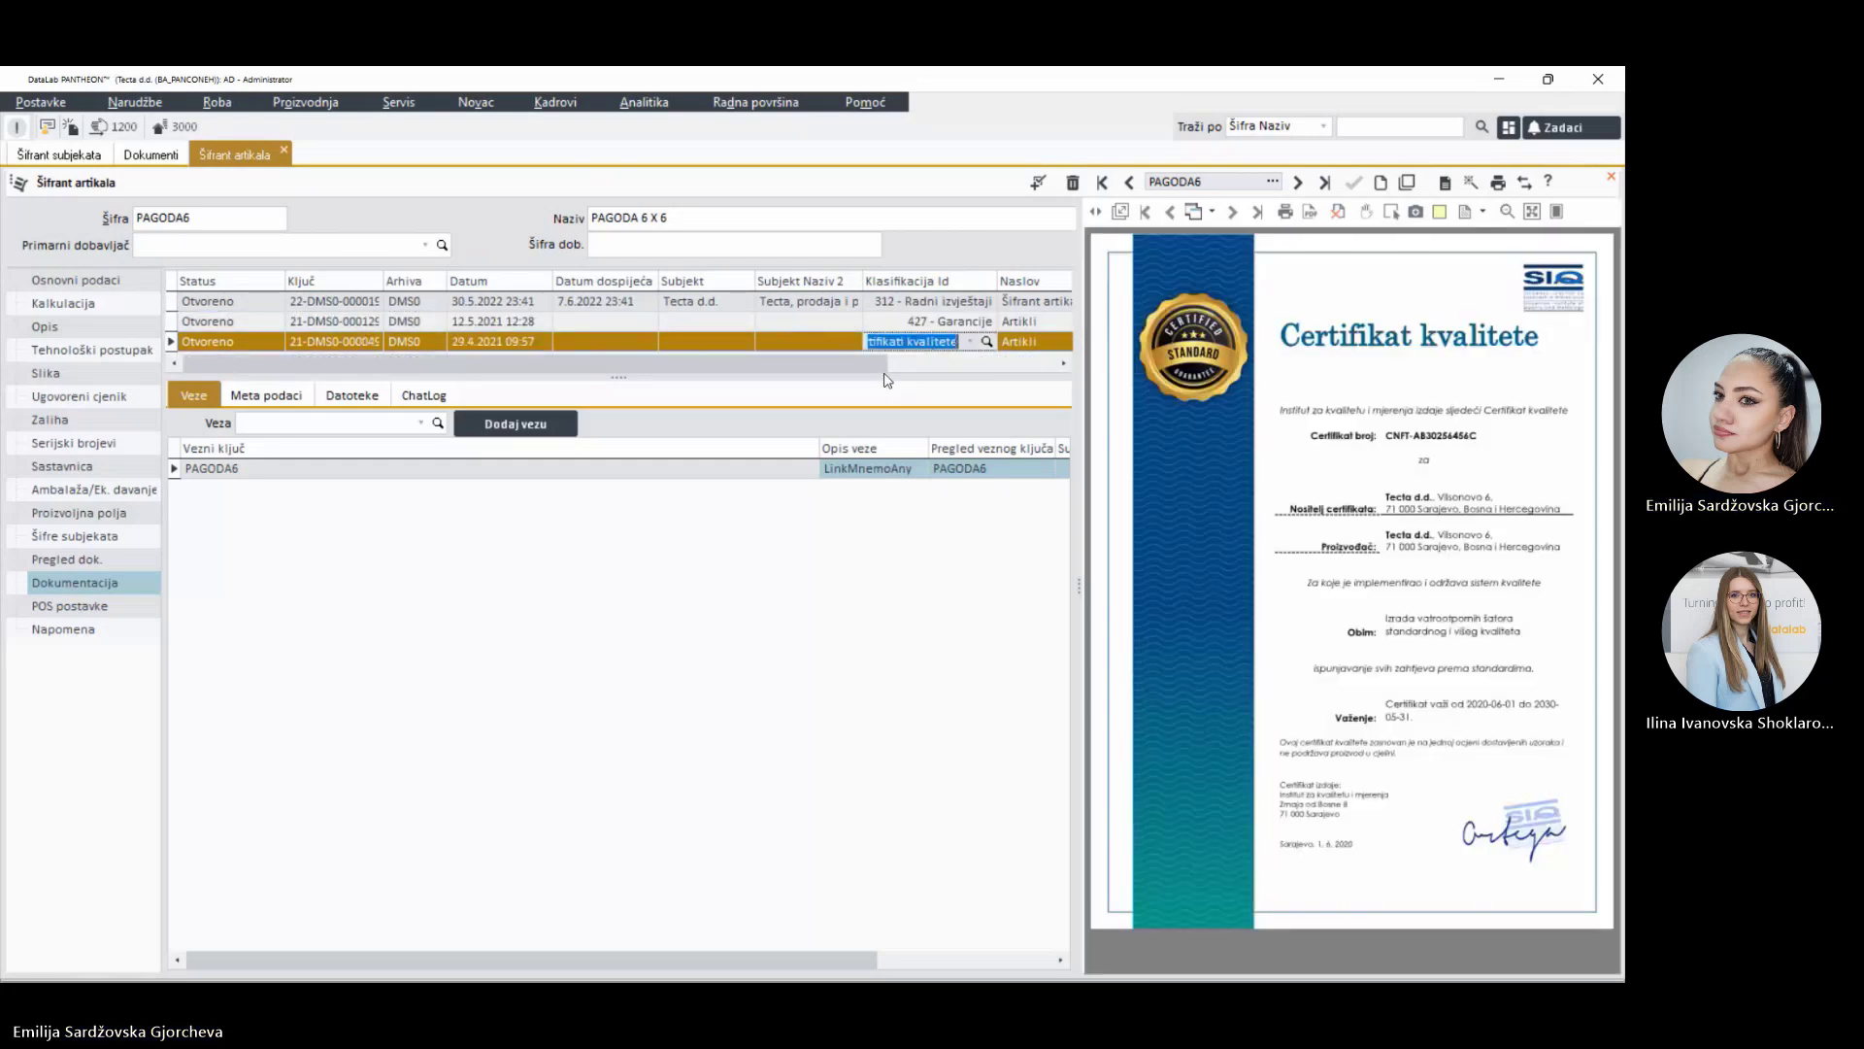
{"action": "scroll", "coordinate": [892, 359], "scroll_direction": "right", "scroll_amount": 1}
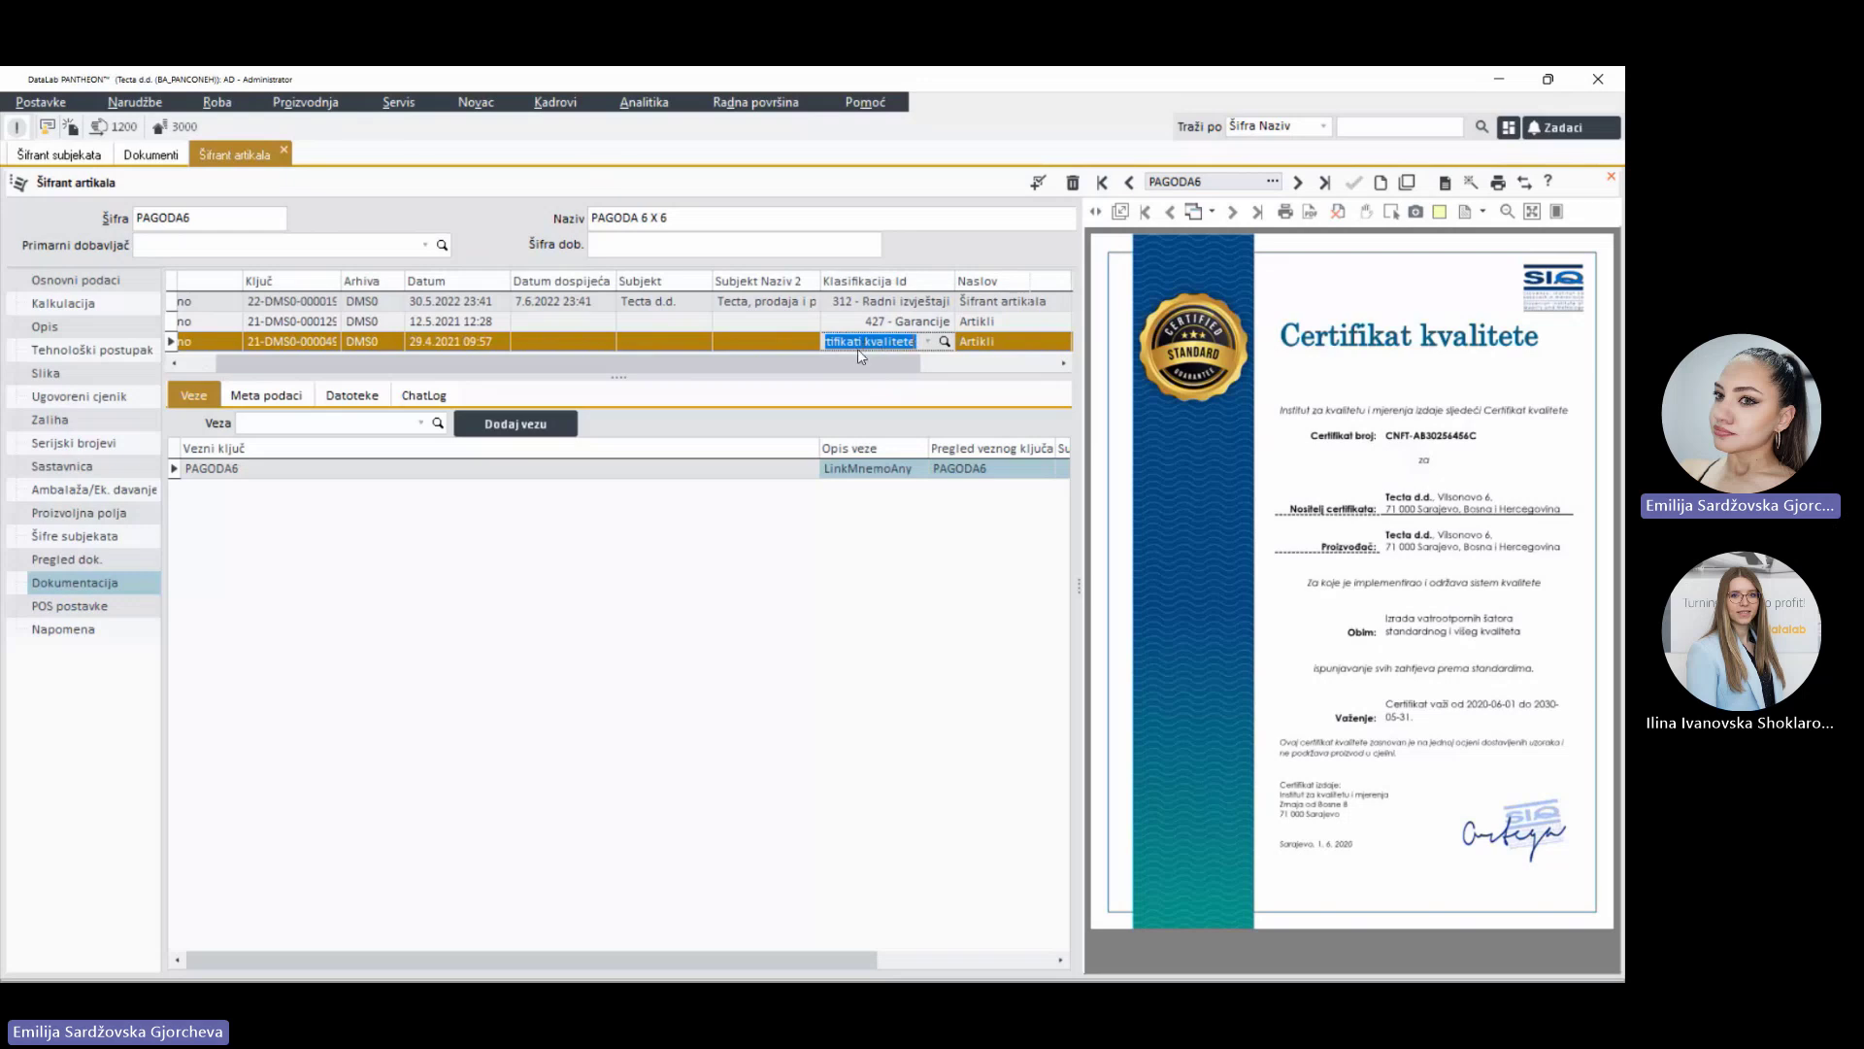
Step: Open the goods receipt documents of type 1200 - Računi troškova and start a new cost invoice
{"action": "left_click", "coordinate": [214, 104]}
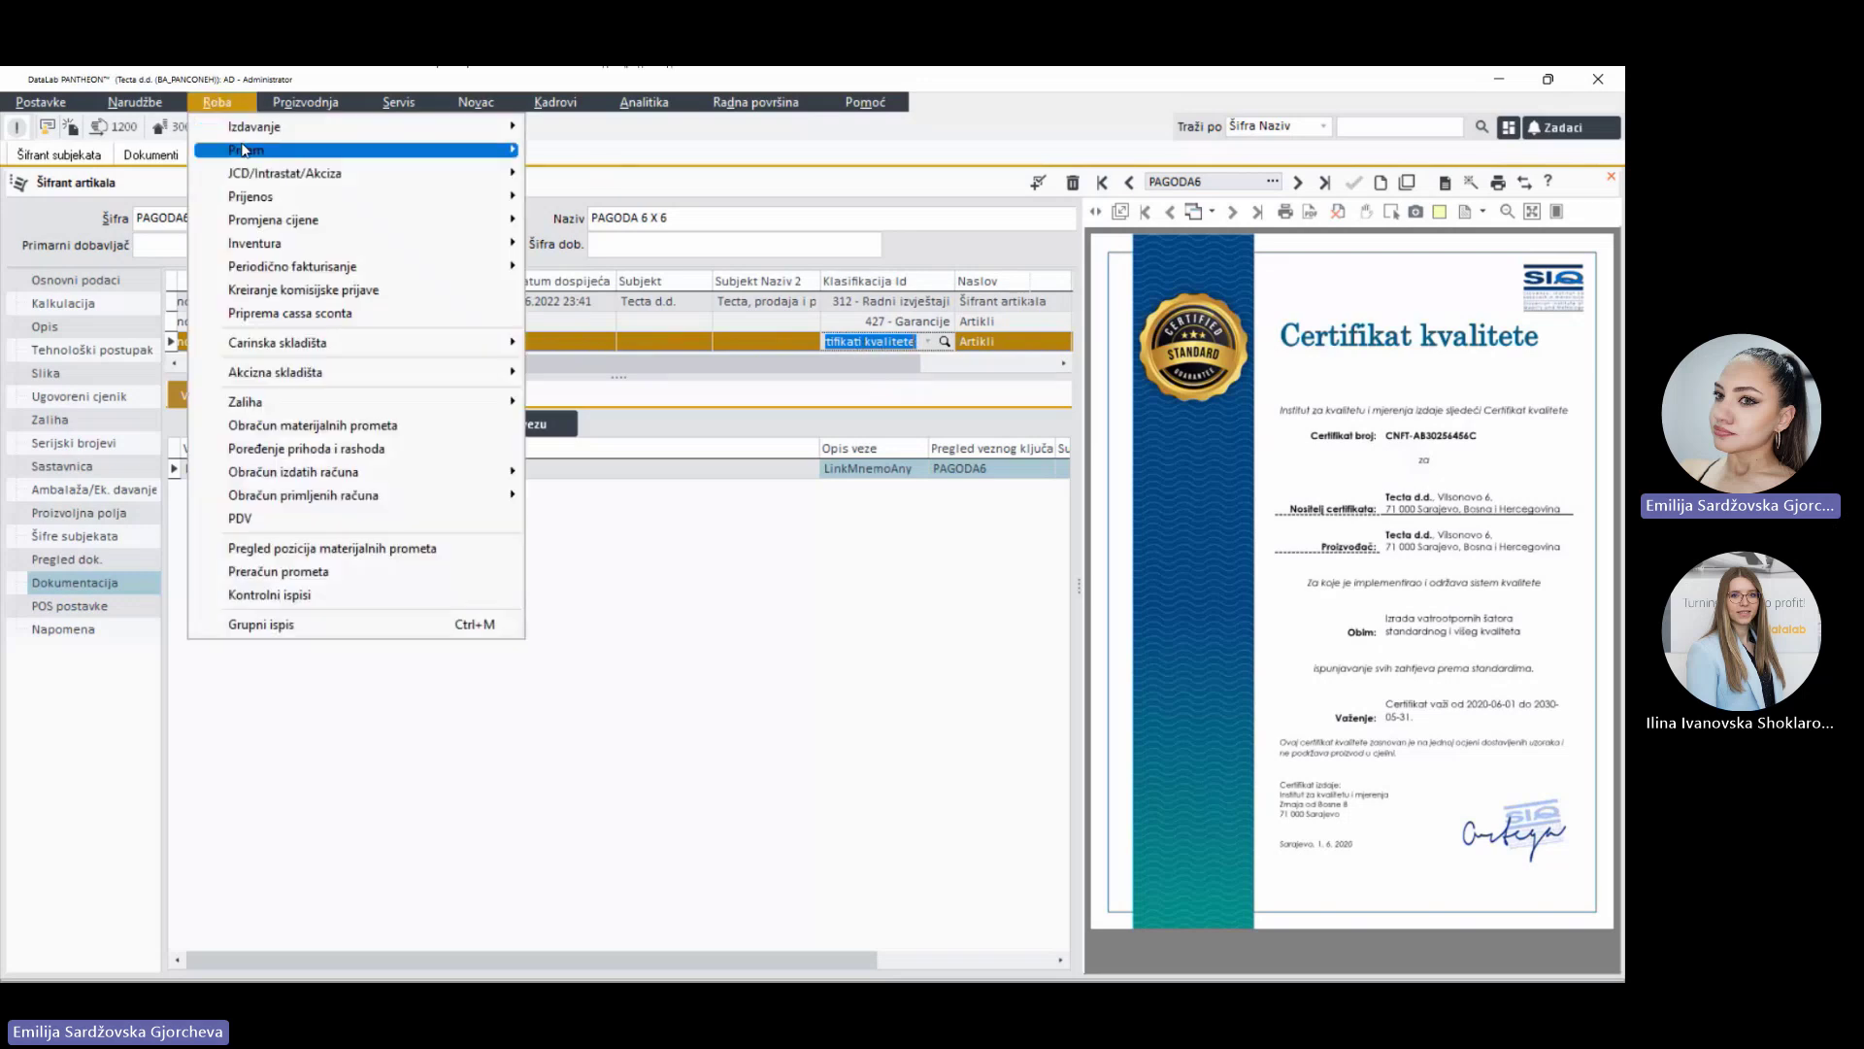
{"action": "mouse_move", "coordinate": [485, 149]}
{"action": "mouse_move", "coordinate": [589, 152]}
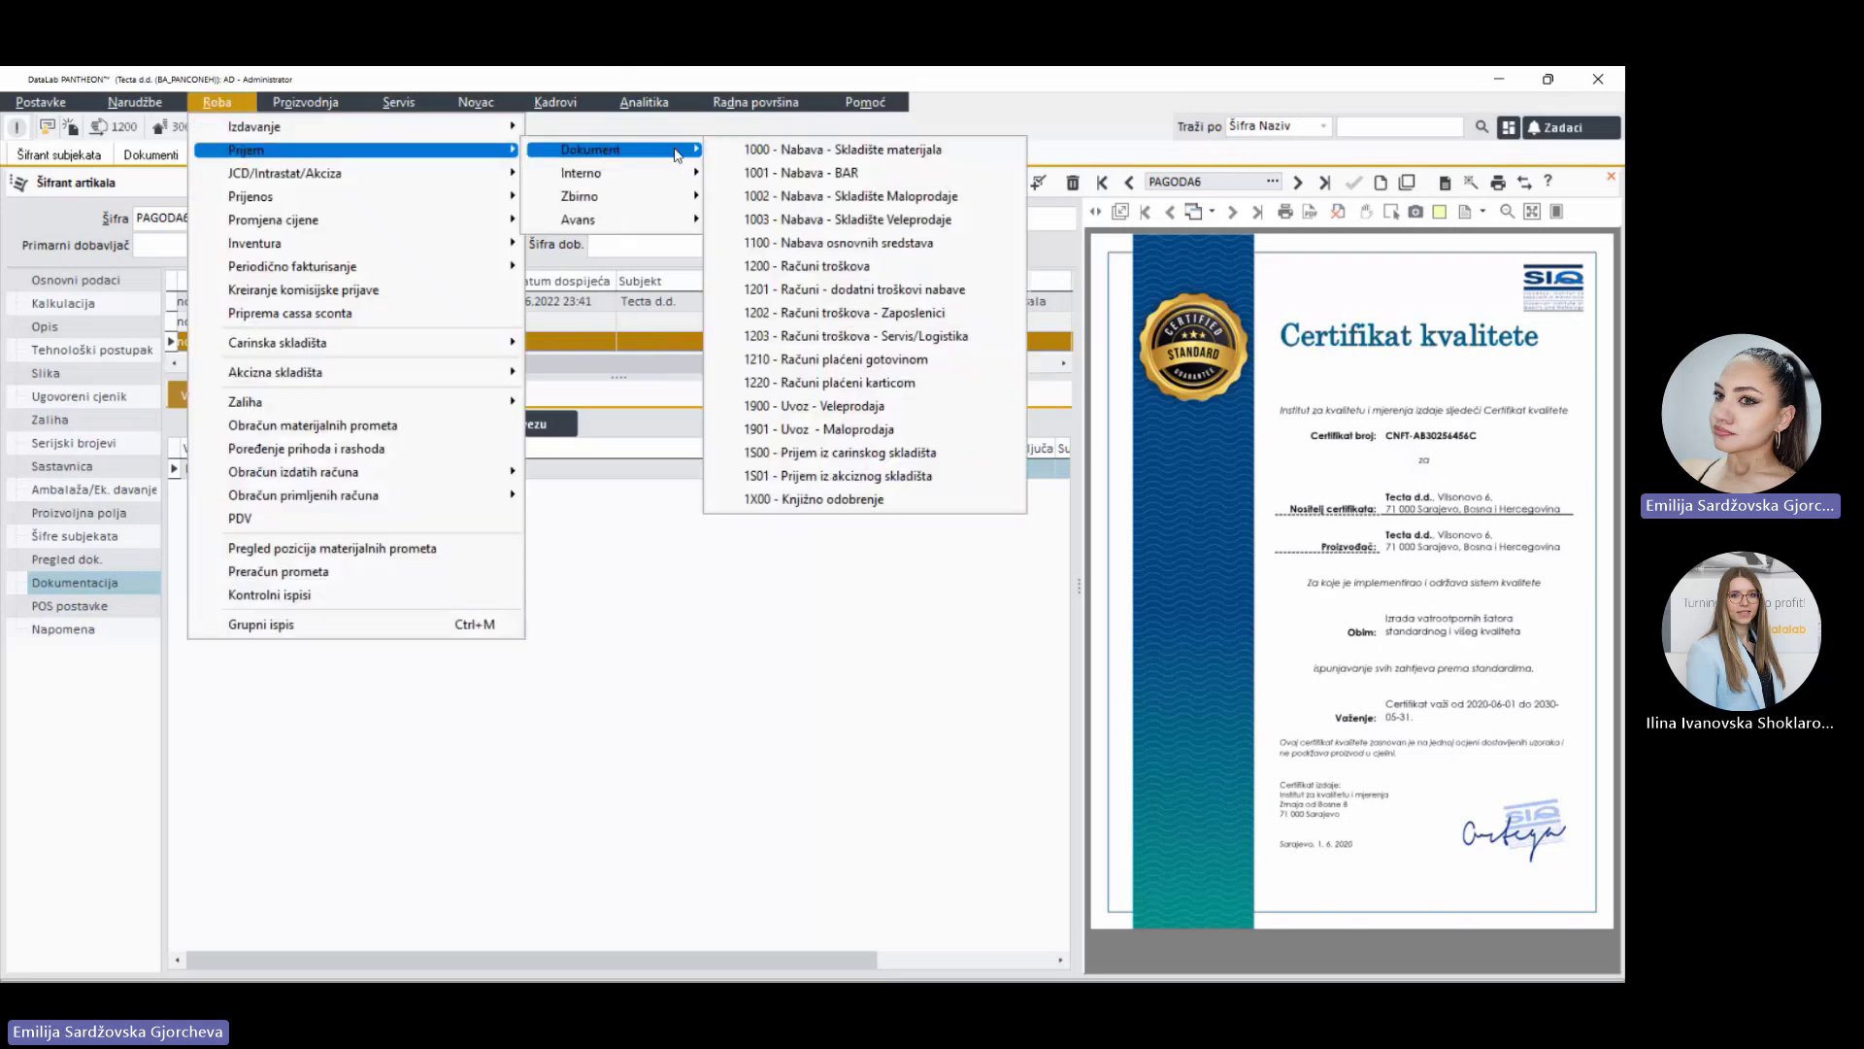
{"action": "left_click", "coordinate": [869, 278]}
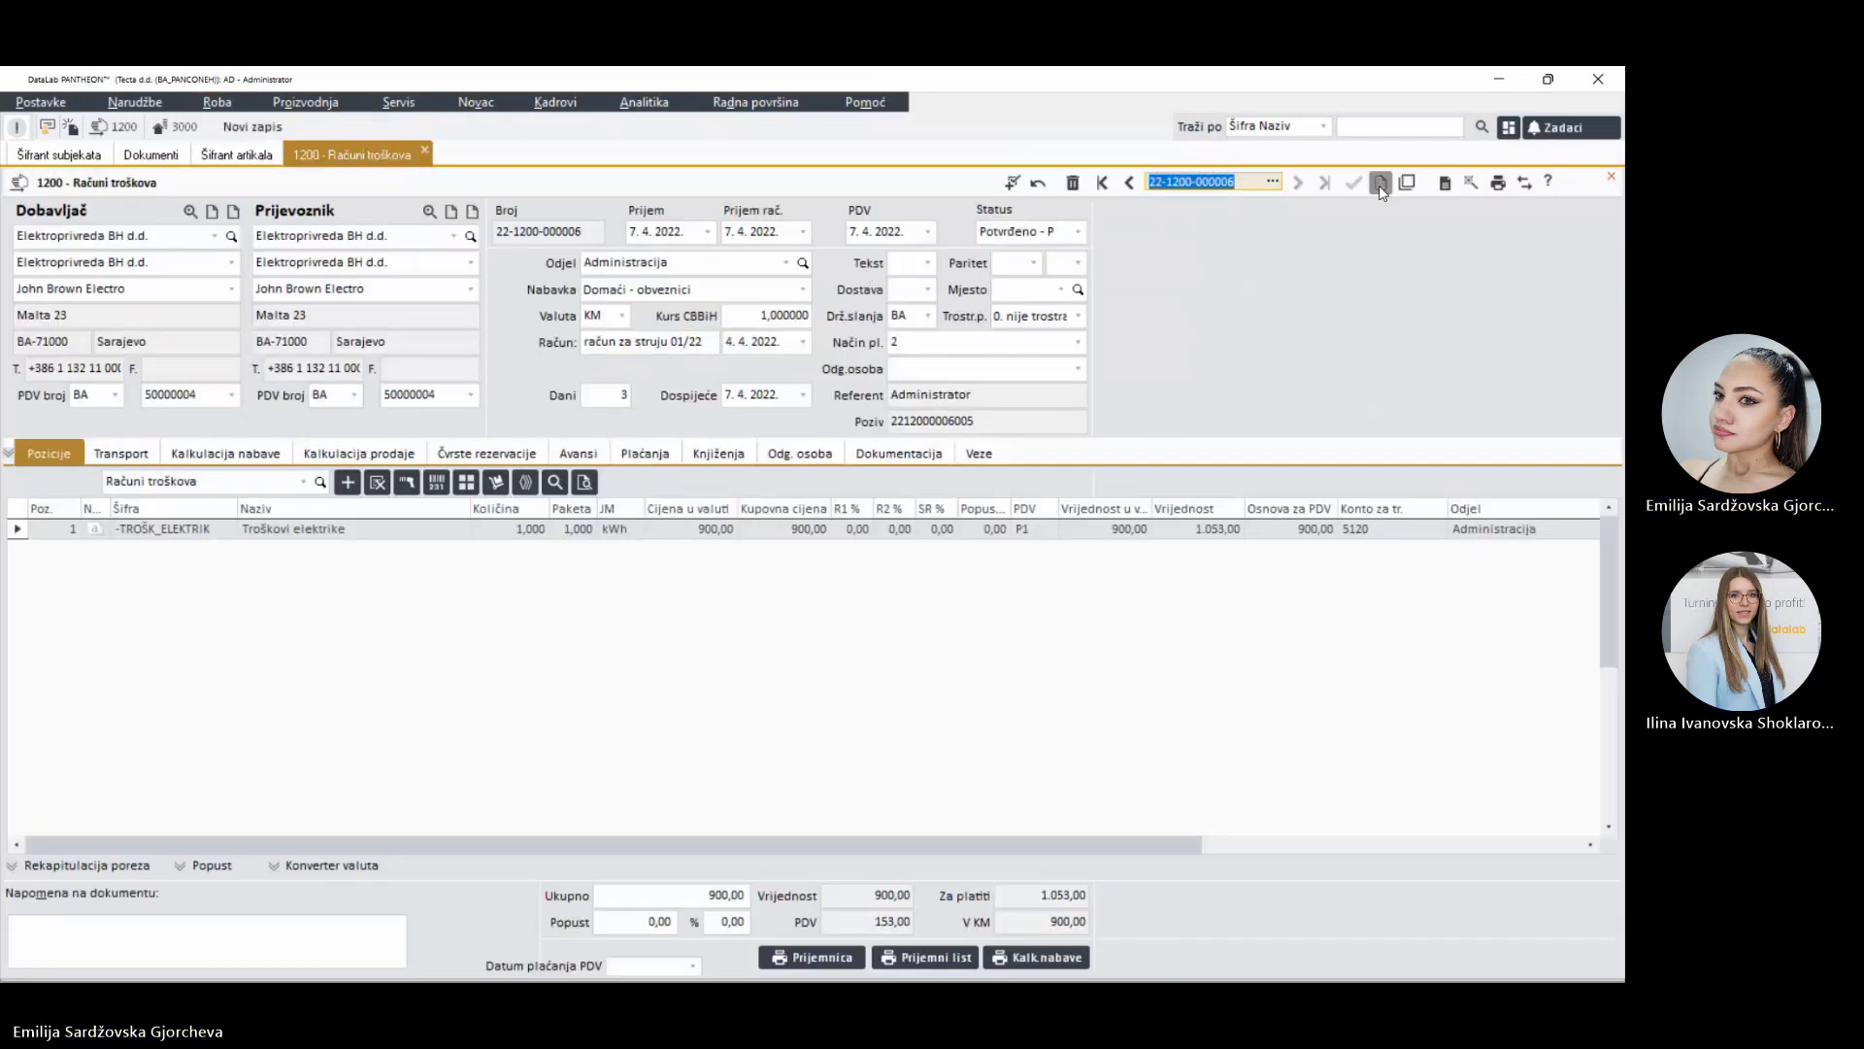
{"action": "left_click", "coordinate": [1380, 185]}
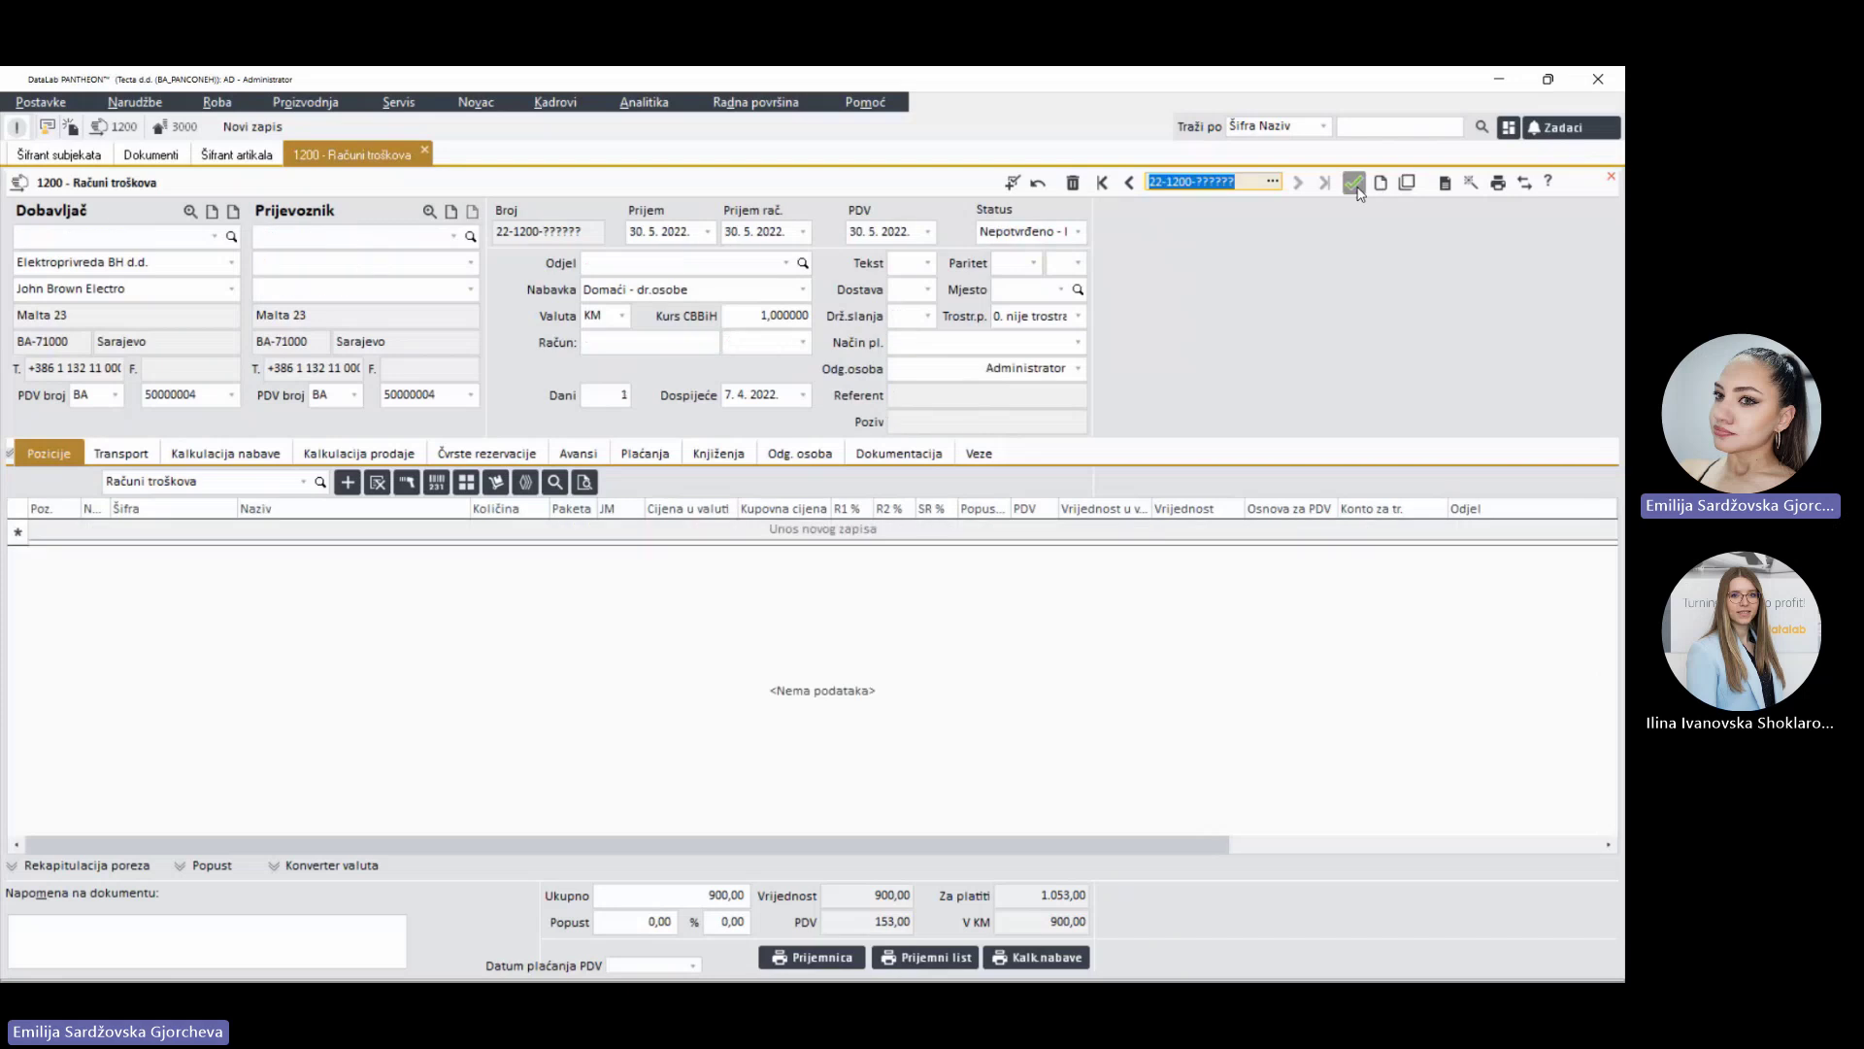
{"action": "left_click", "coordinate": [1354, 185]}
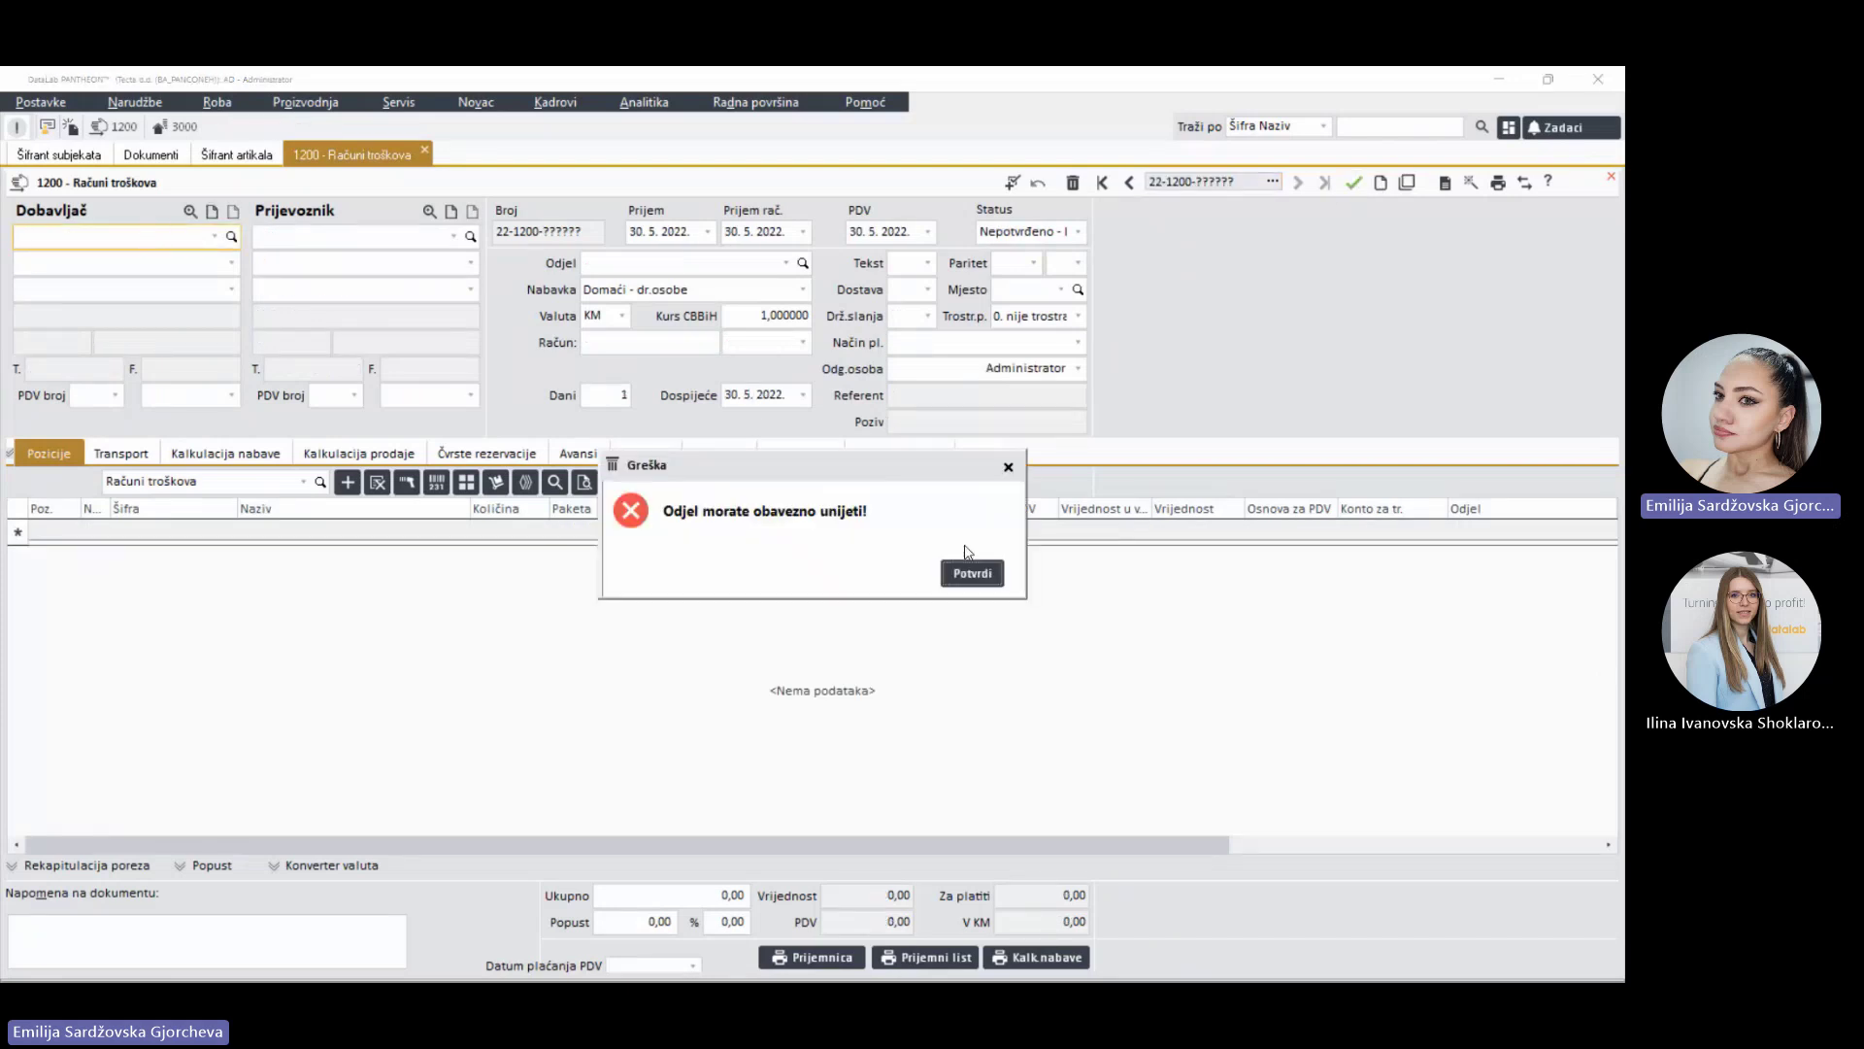
{"action": "left_click", "coordinate": [981, 573]}
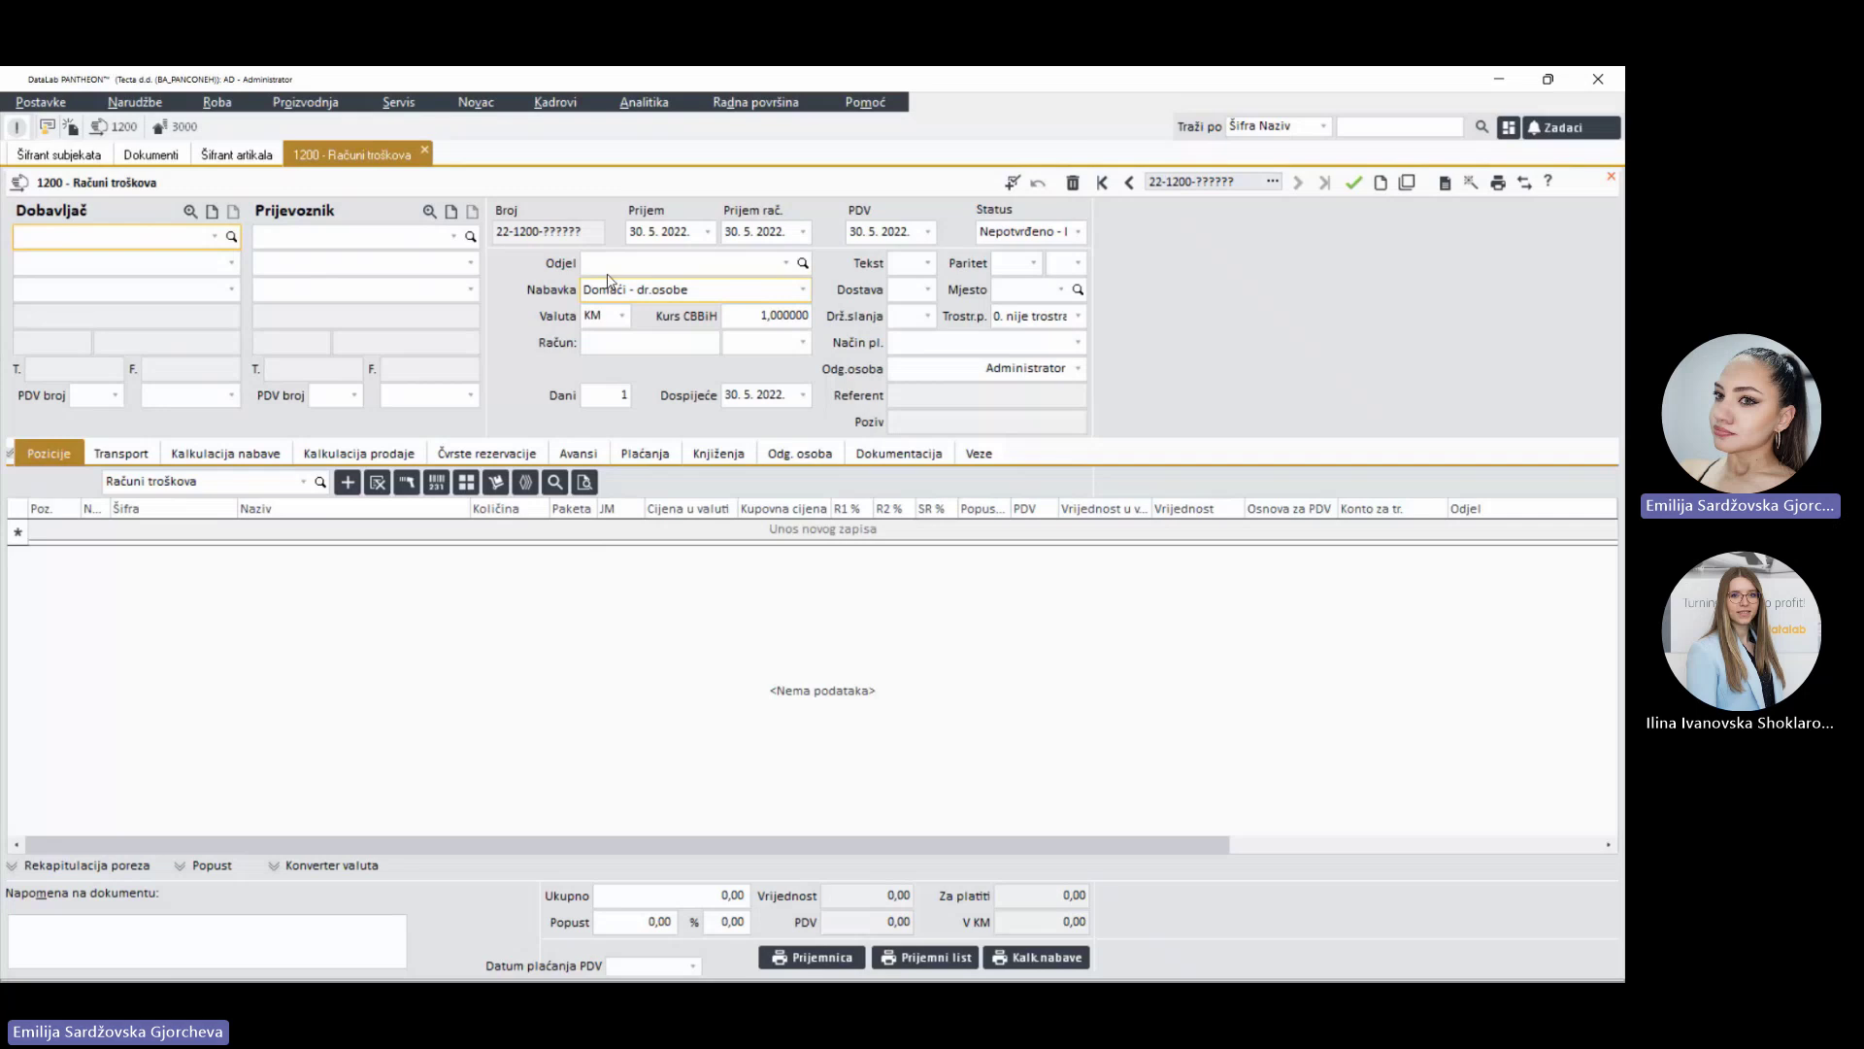
Step: Set the new invoice's department to Administracija, its invoice reference to 101/22 and the invoice date to 30. 5. 2022
{"action": "left_click", "coordinate": [786, 263]}
{"action": "left_click", "coordinate": [778, 312]}
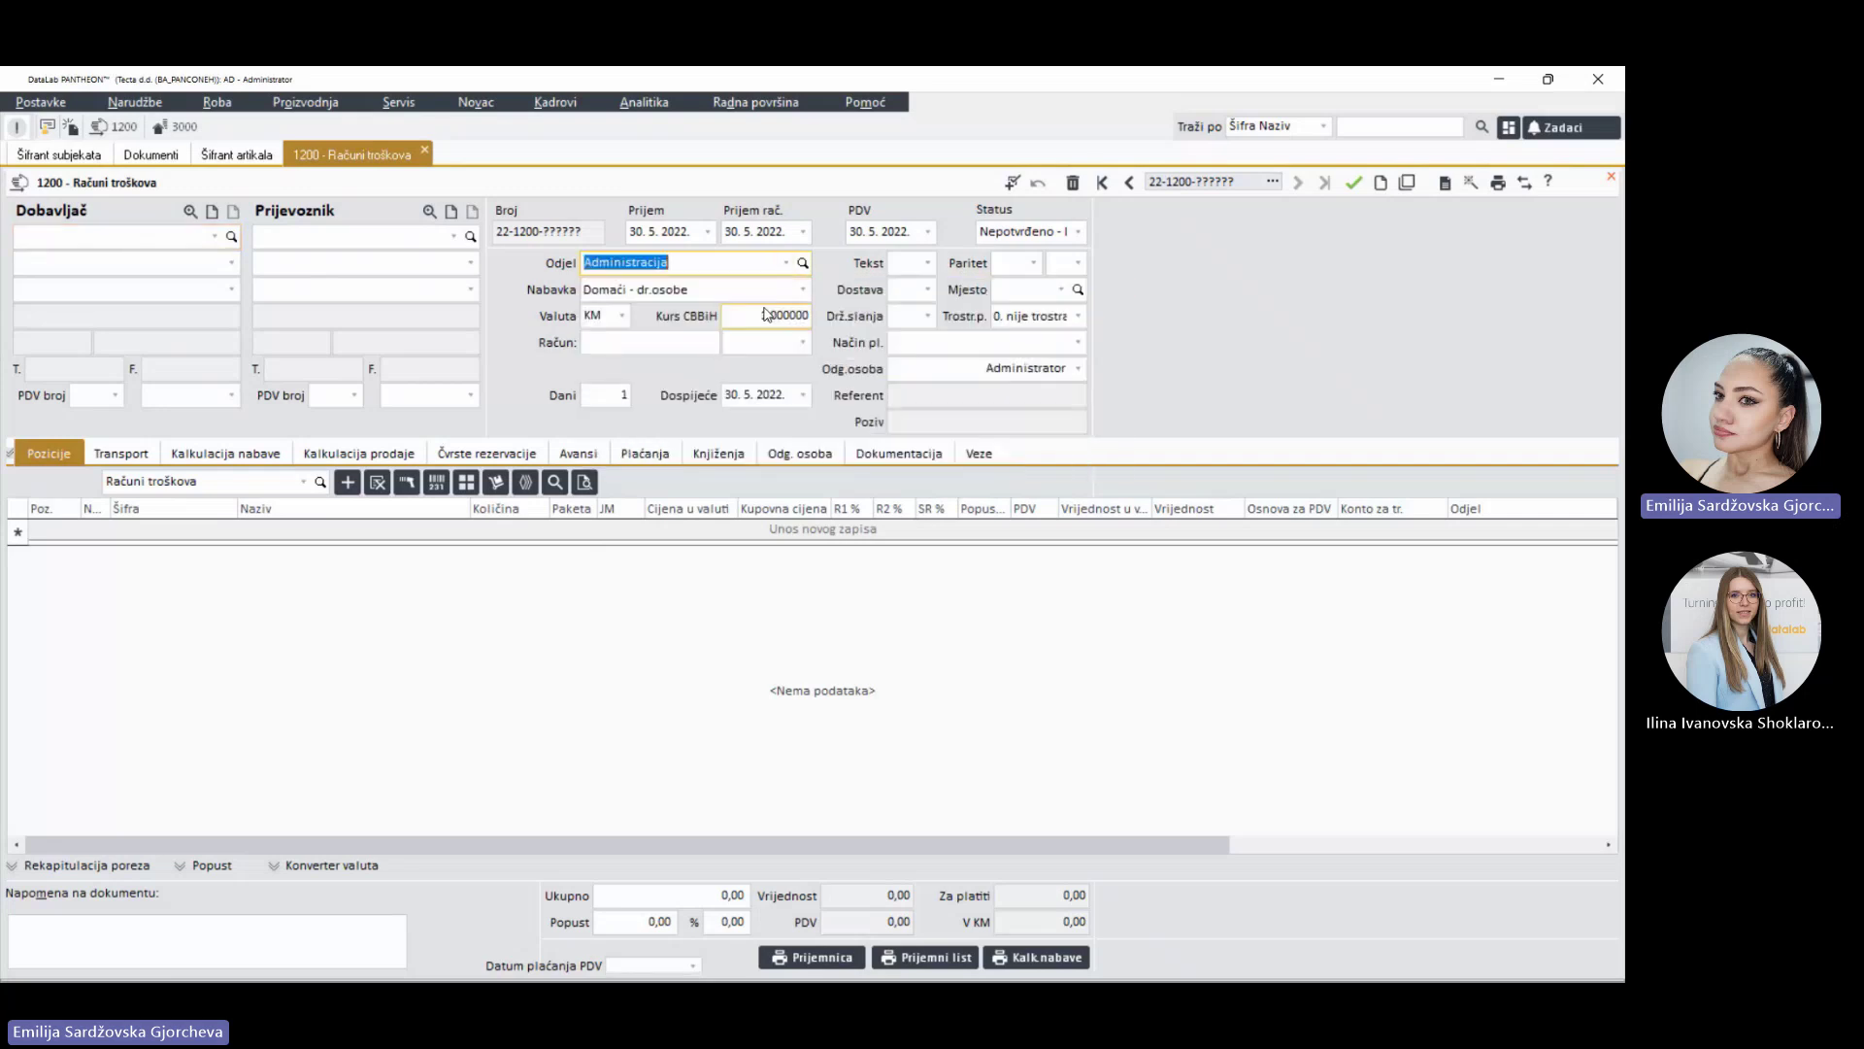
{"action": "left_click", "coordinate": [670, 348]}
{"action": "type", "text": "101/22"}
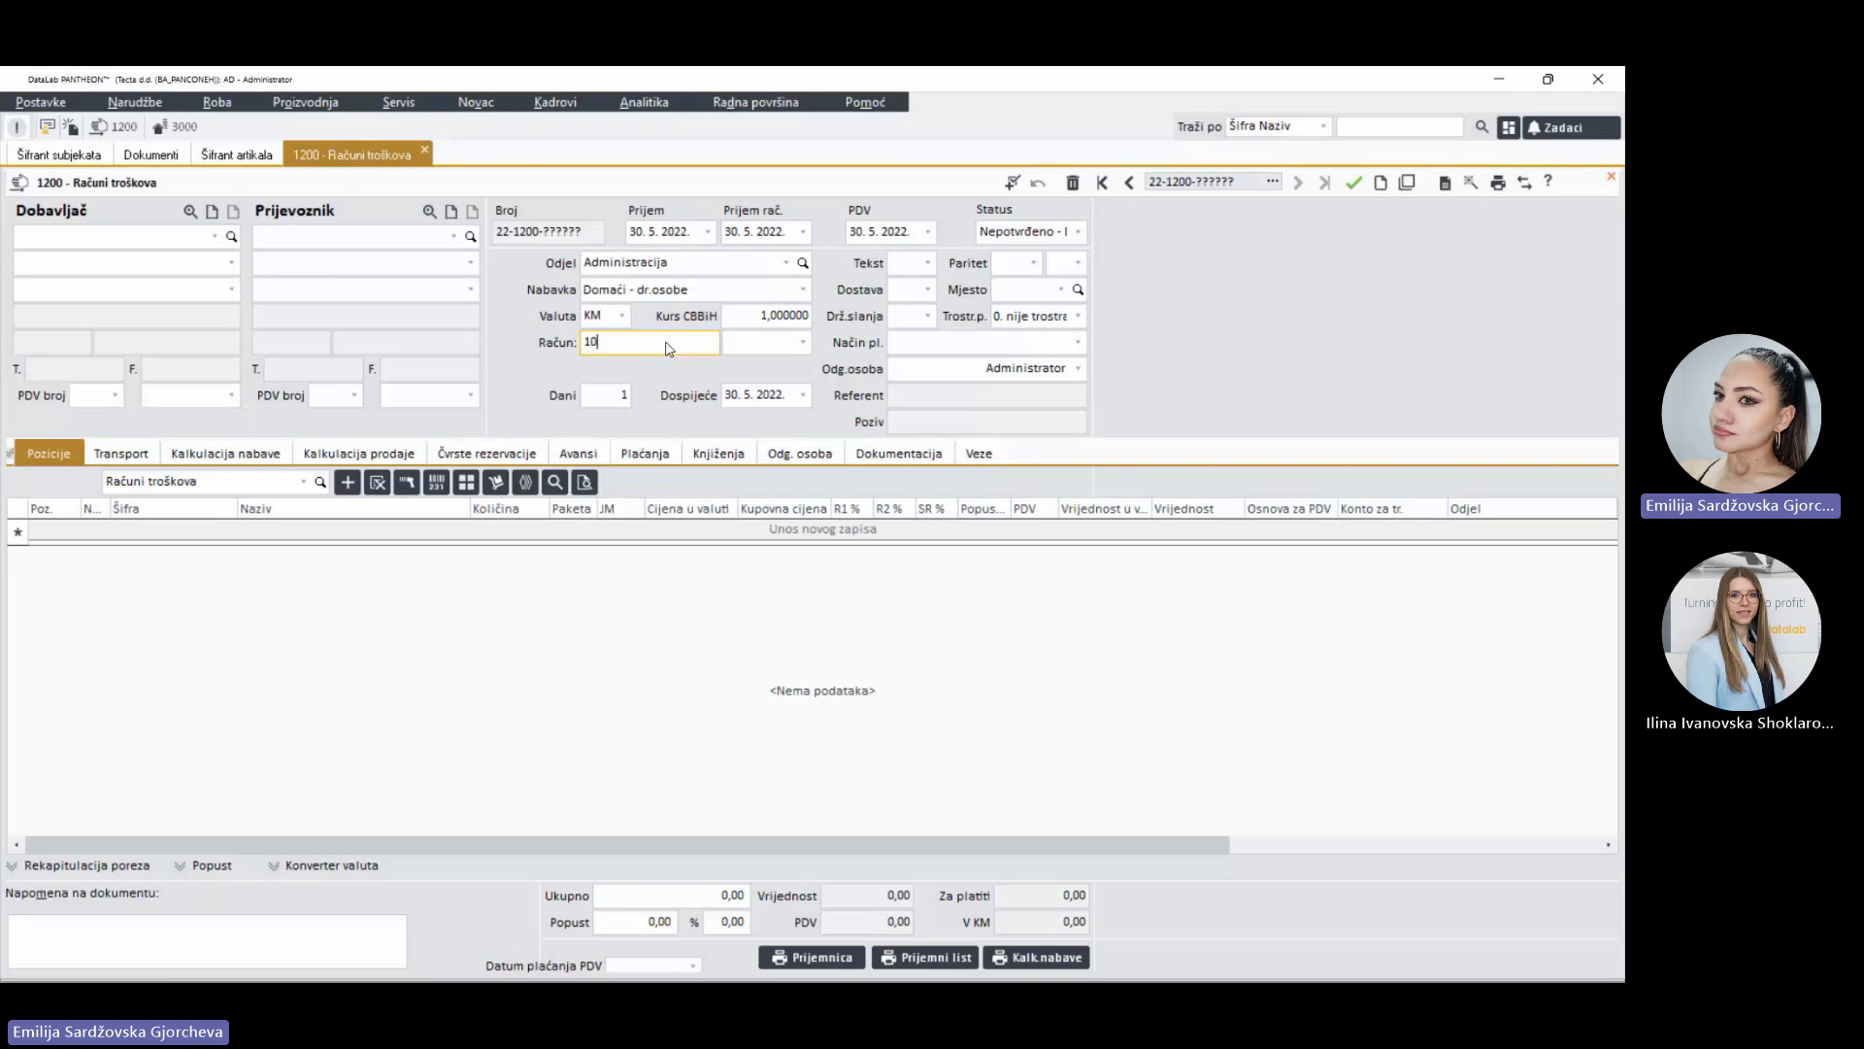
{"action": "left_click", "coordinate": [802, 342]}
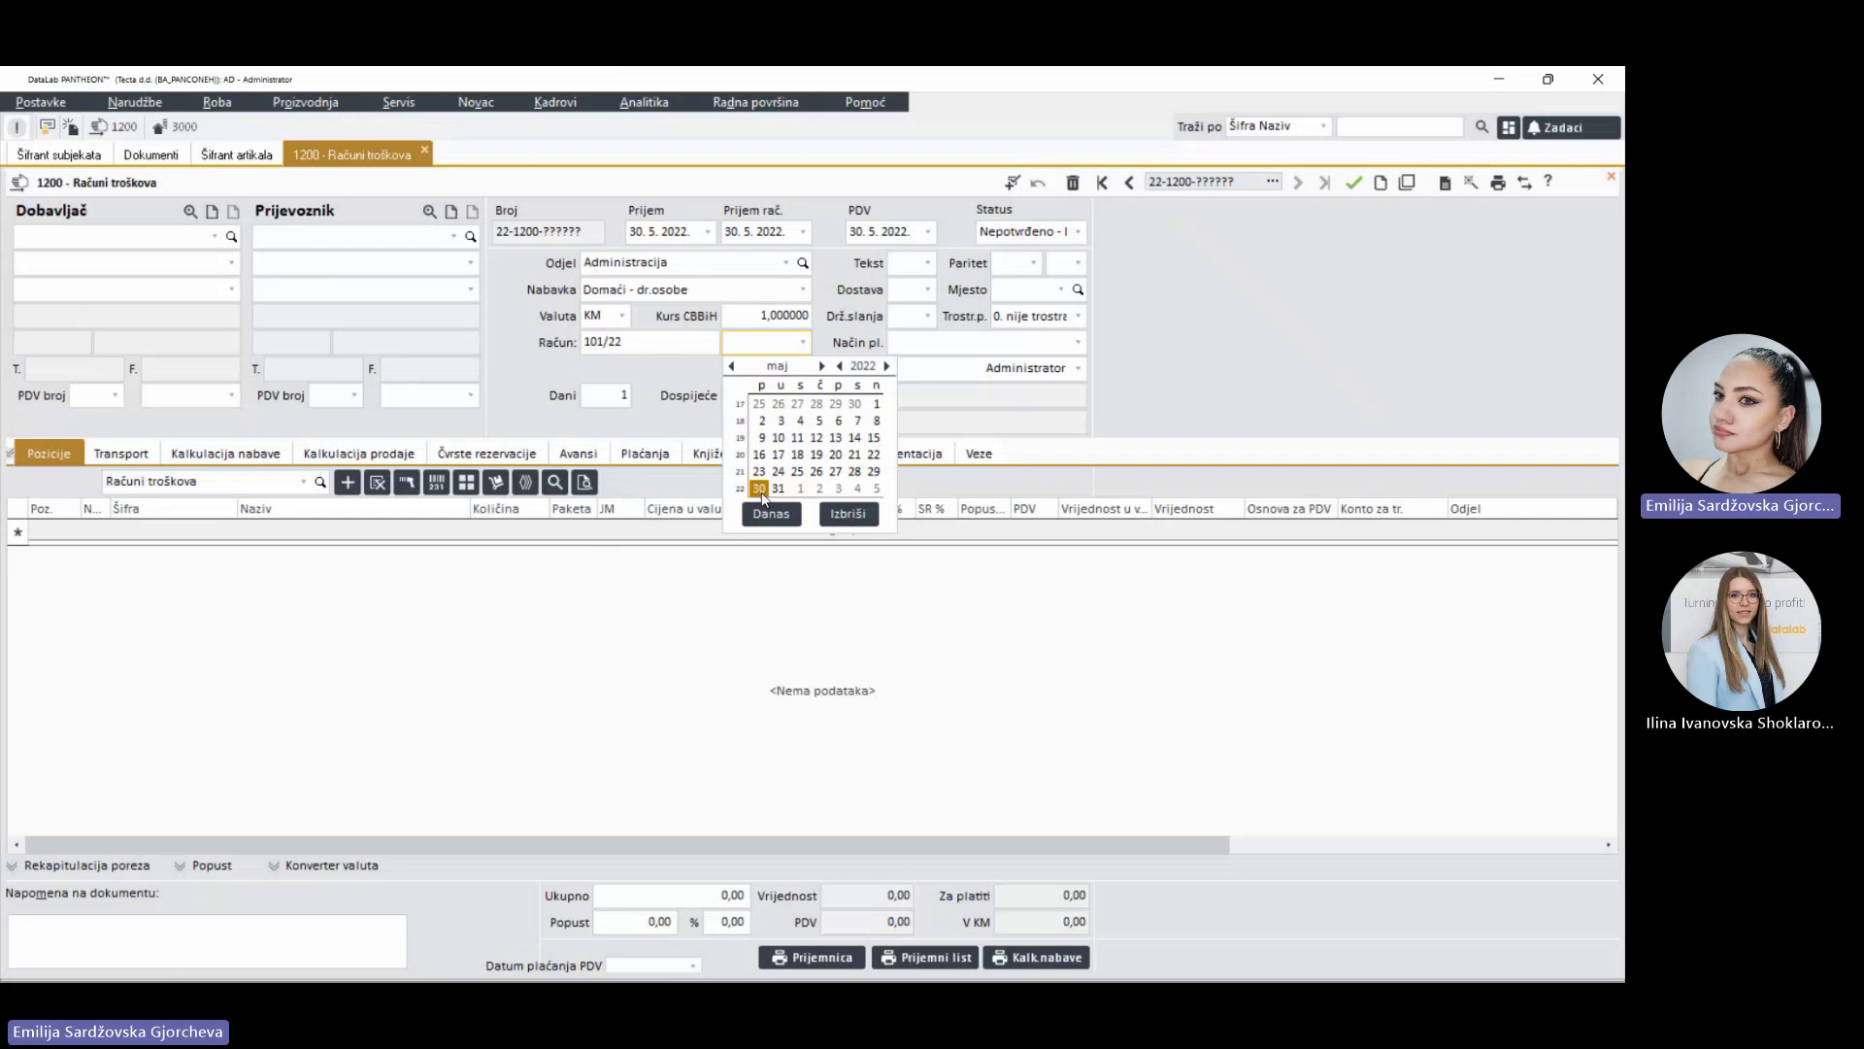
{"action": "left_click", "coordinate": [760, 491]}
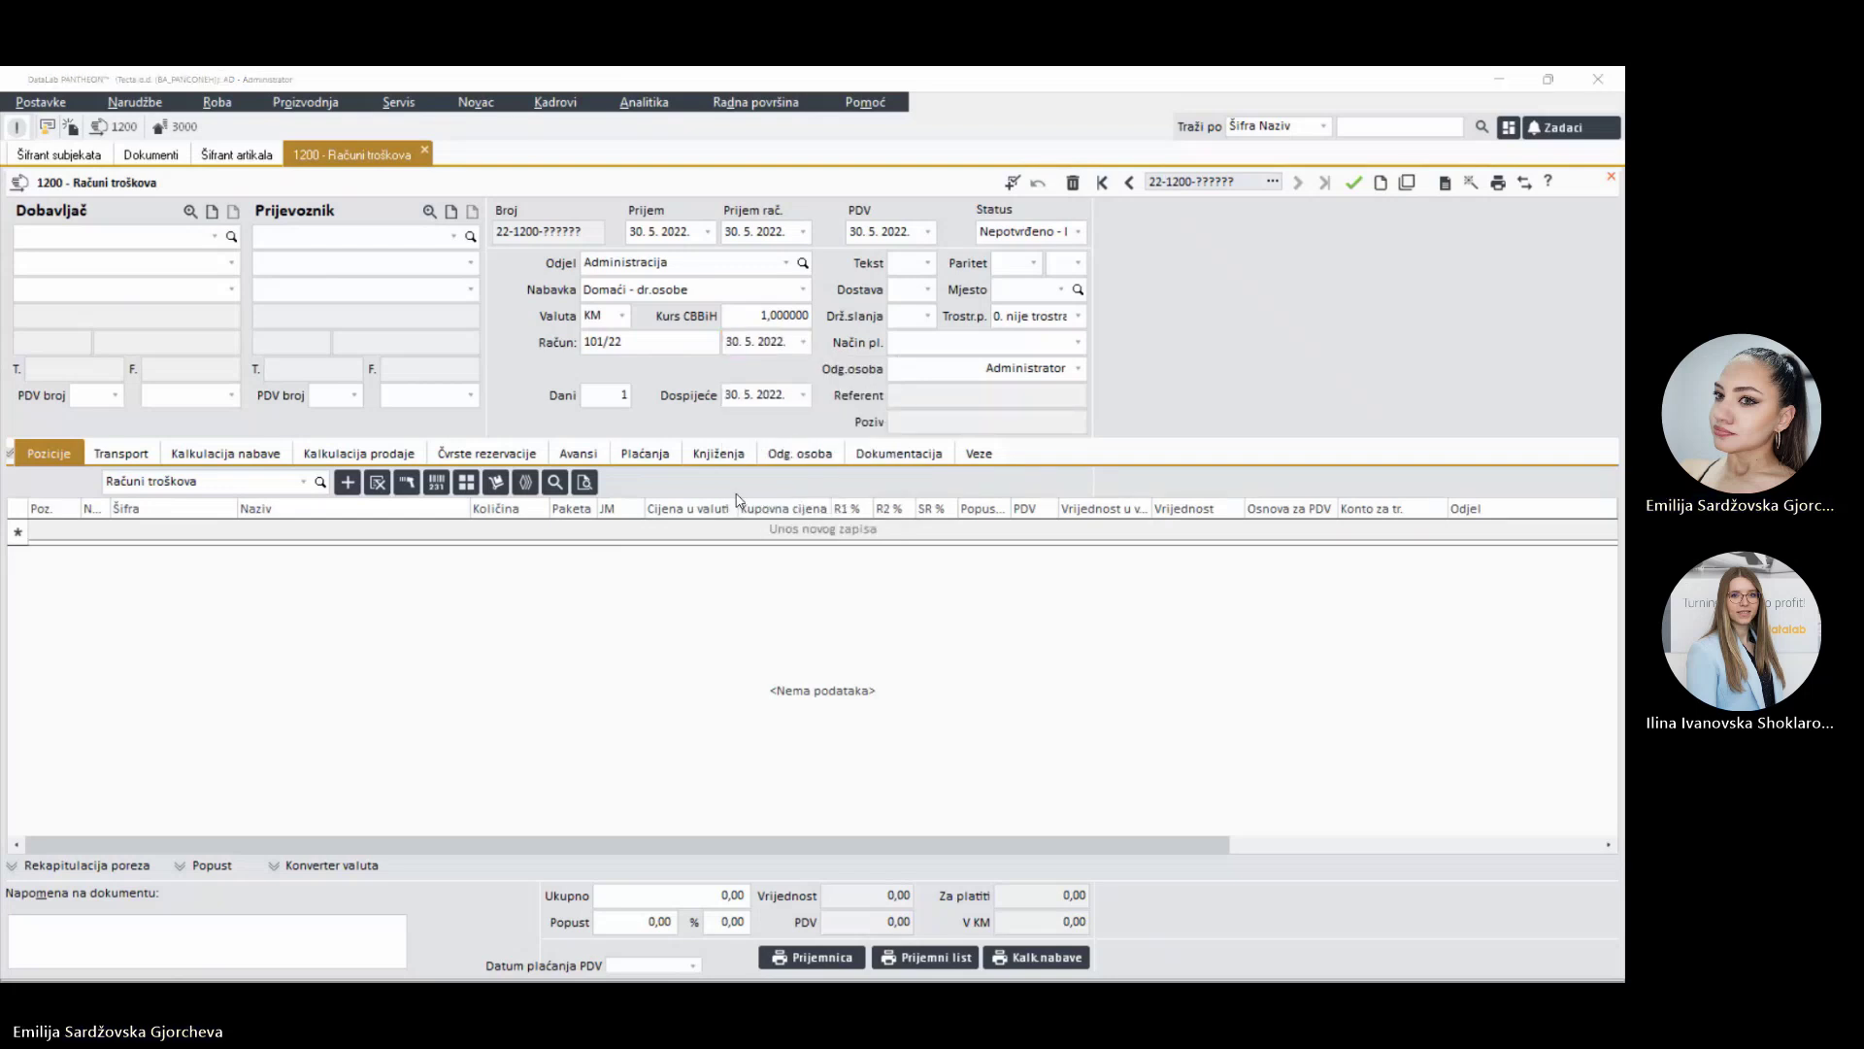
Step: Enter Cargo d.d. as the supplier by searching for "ca" and save the cost invoice
{"action": "left_click", "coordinate": [85, 235]}
{"action": "type", "text": "d"}
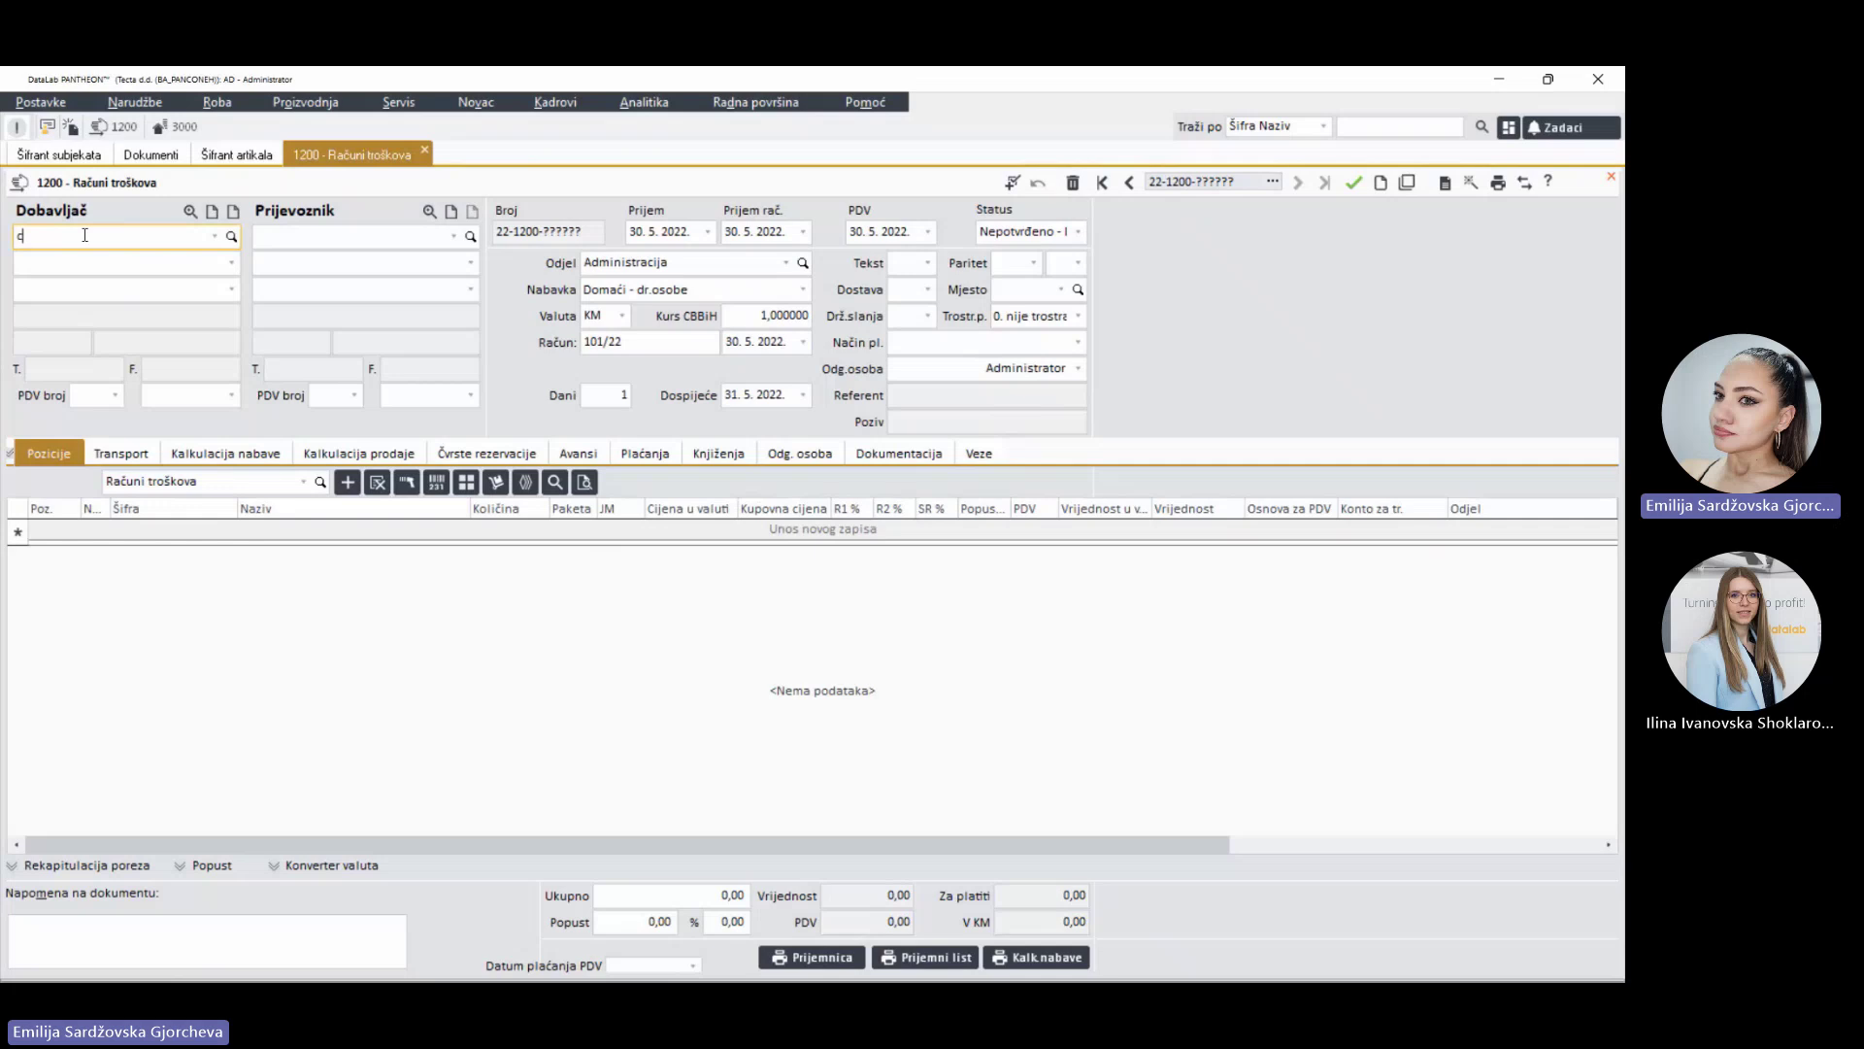
{"action": "type", "text": "am"}
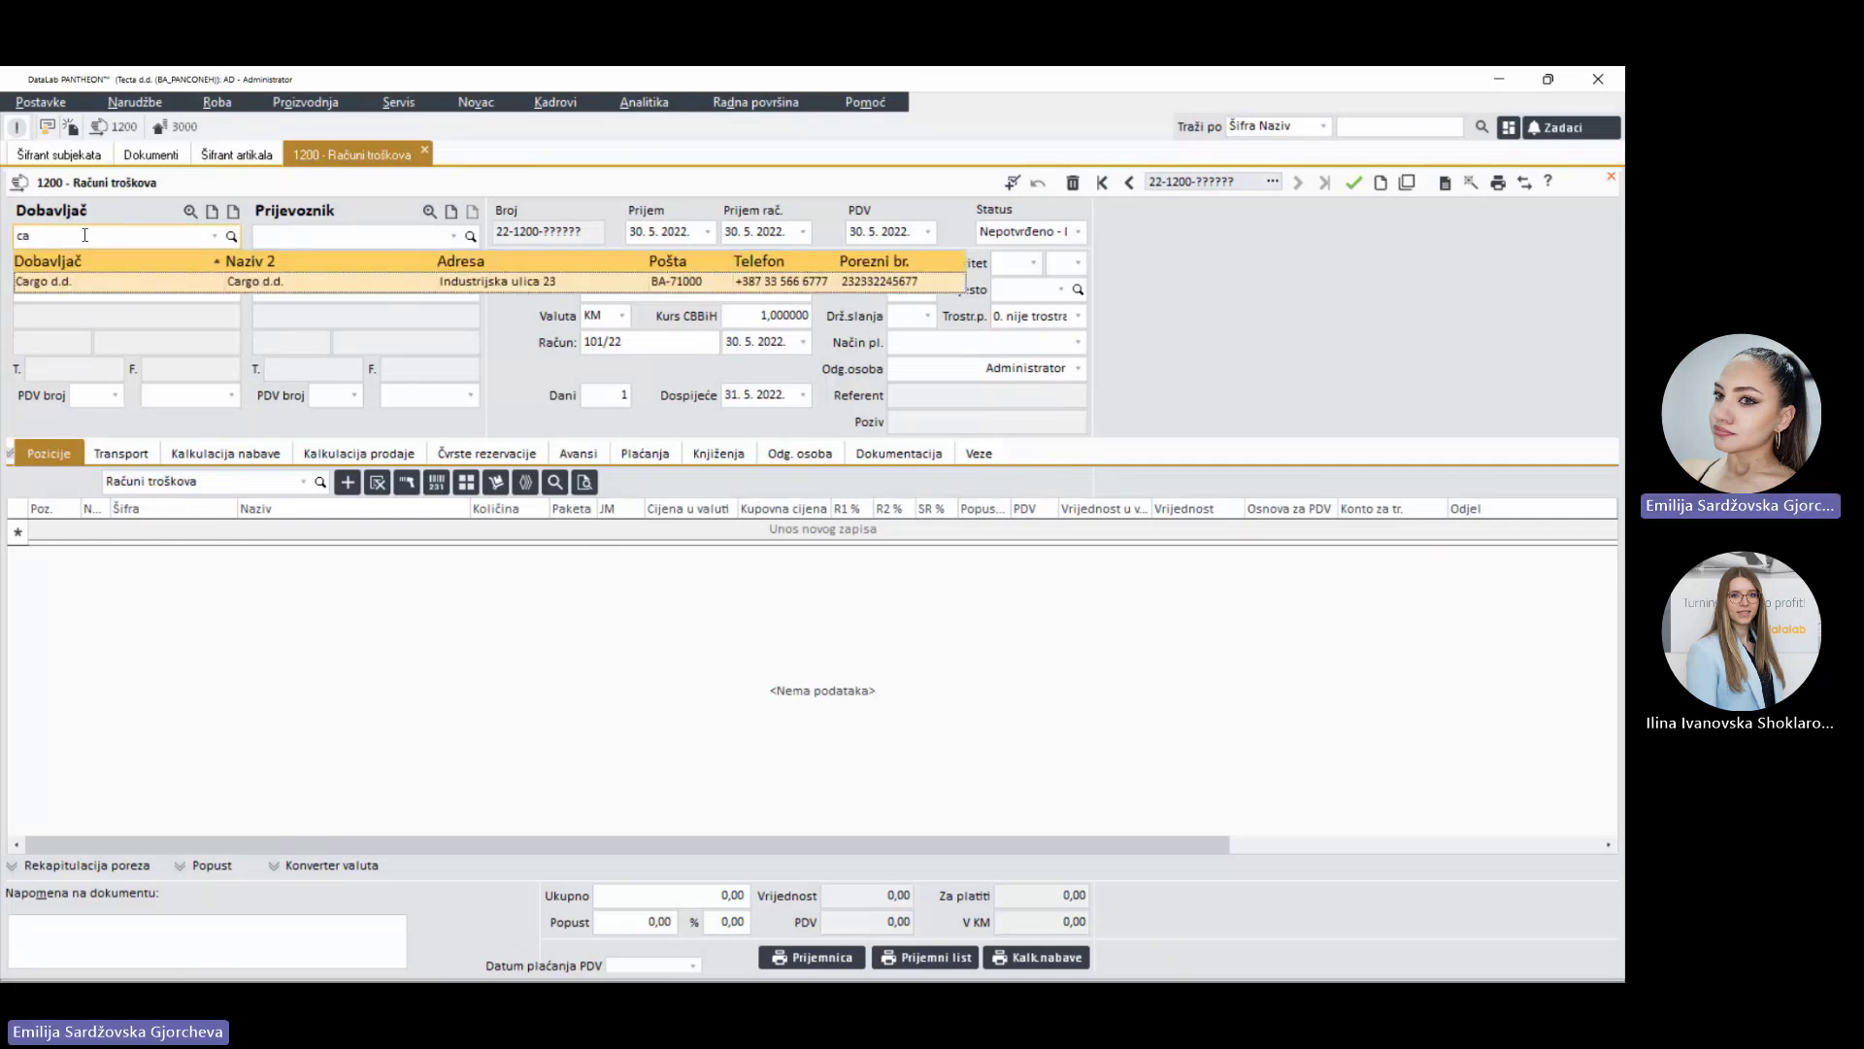
{"action": "key", "text": "Return"}
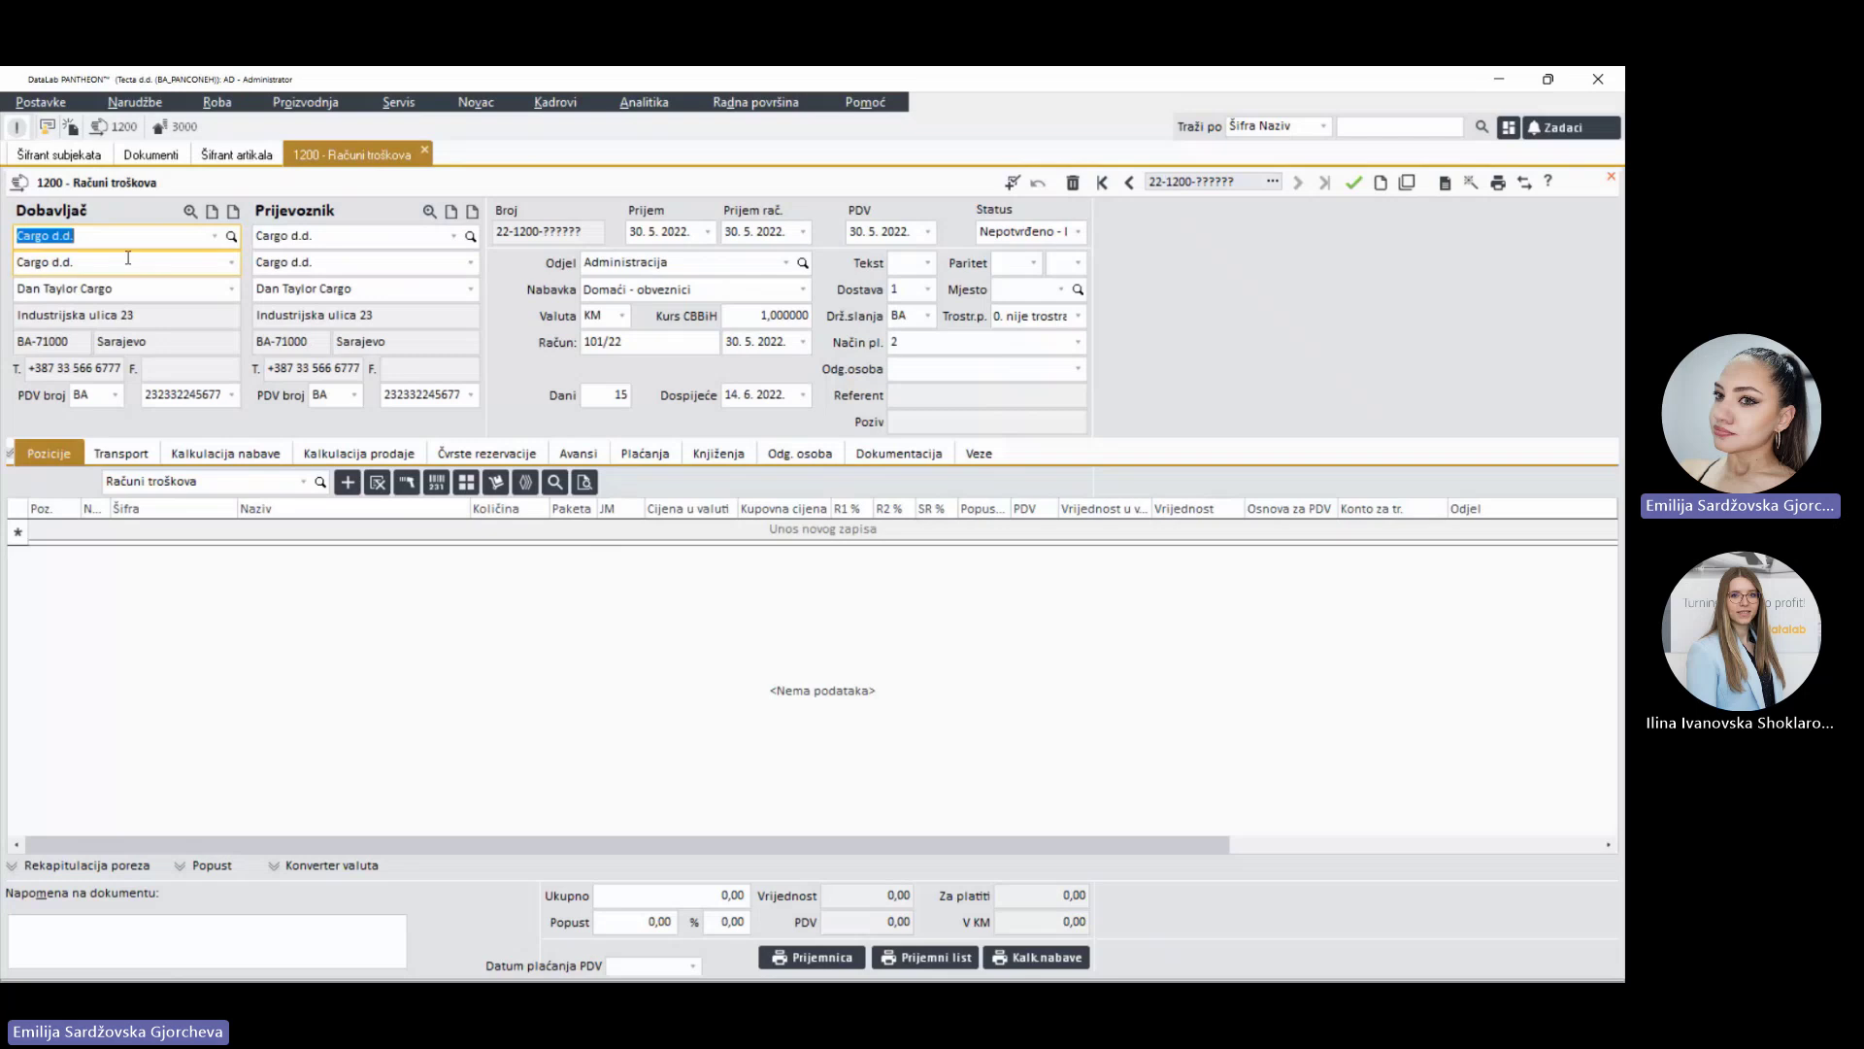
{"action": "left_click", "coordinate": [1348, 187]}
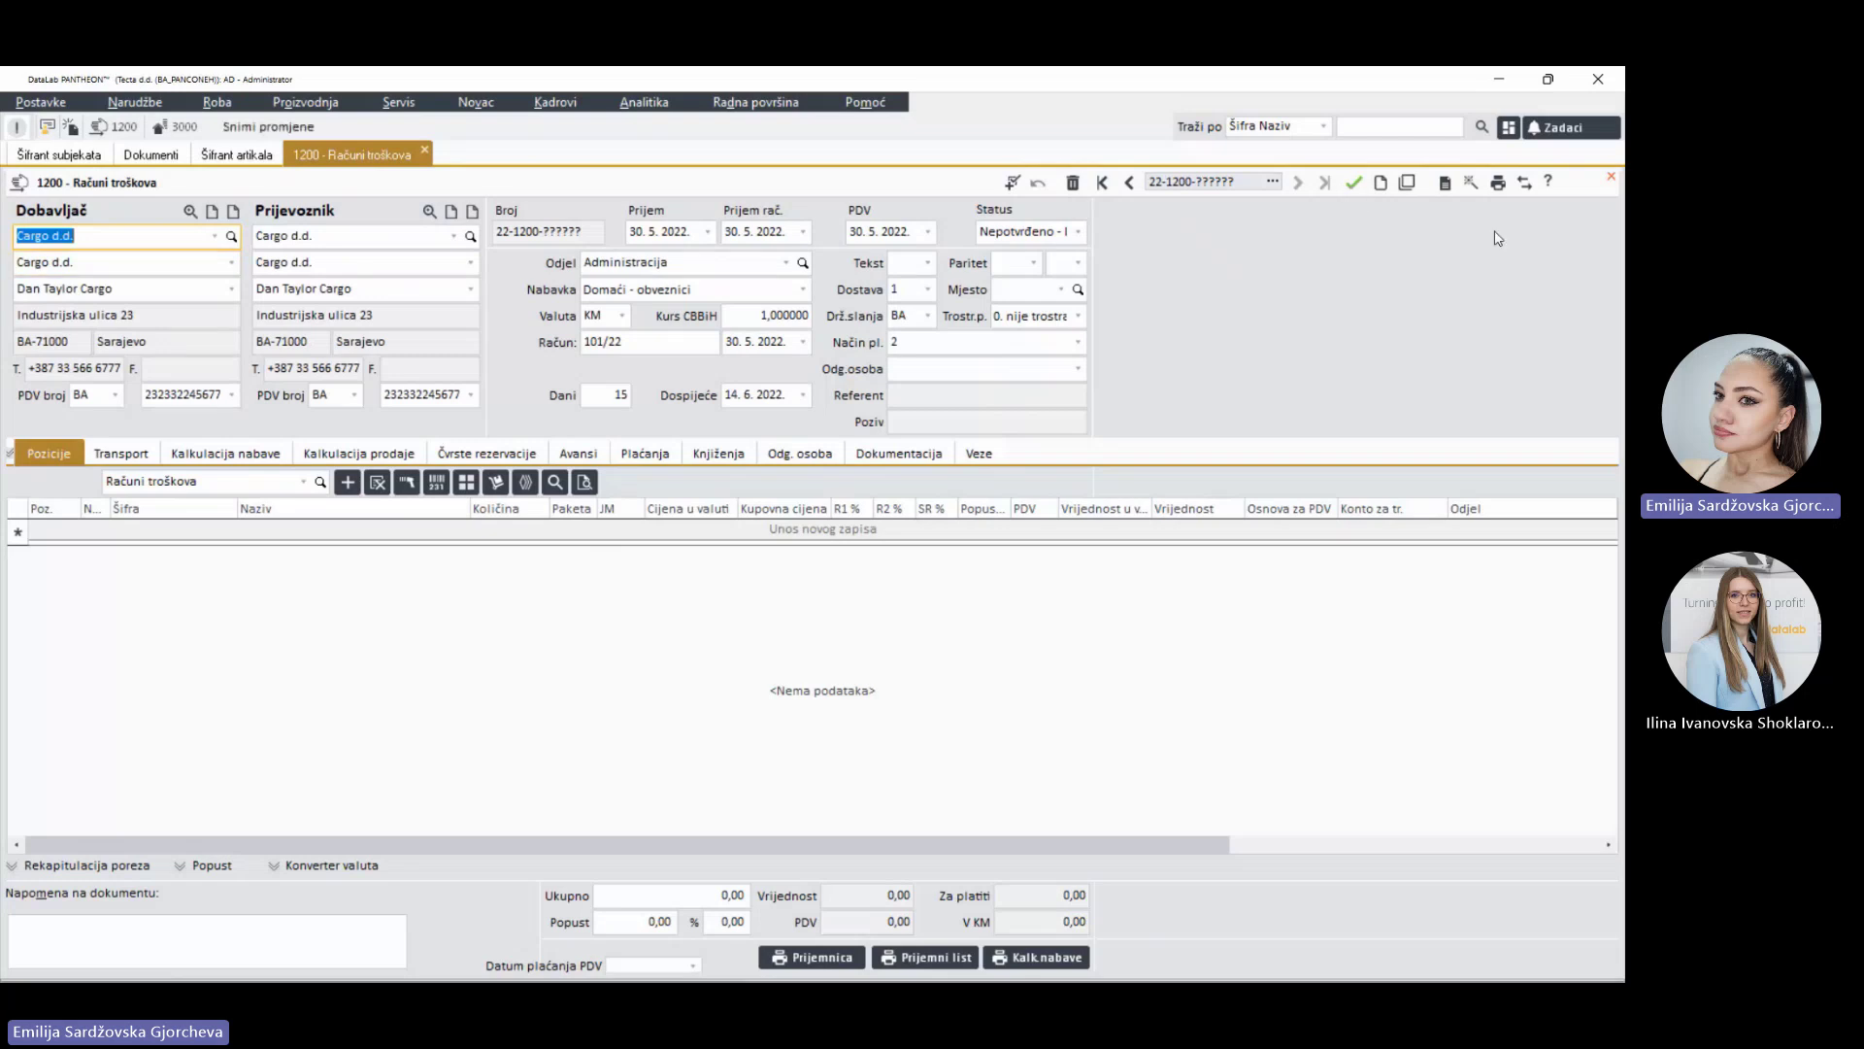
Step: Import ulazniRacun.pdf from the Dokumenti folder as a document linked to the cost invoice
{"action": "left_click", "coordinate": [1526, 184]}
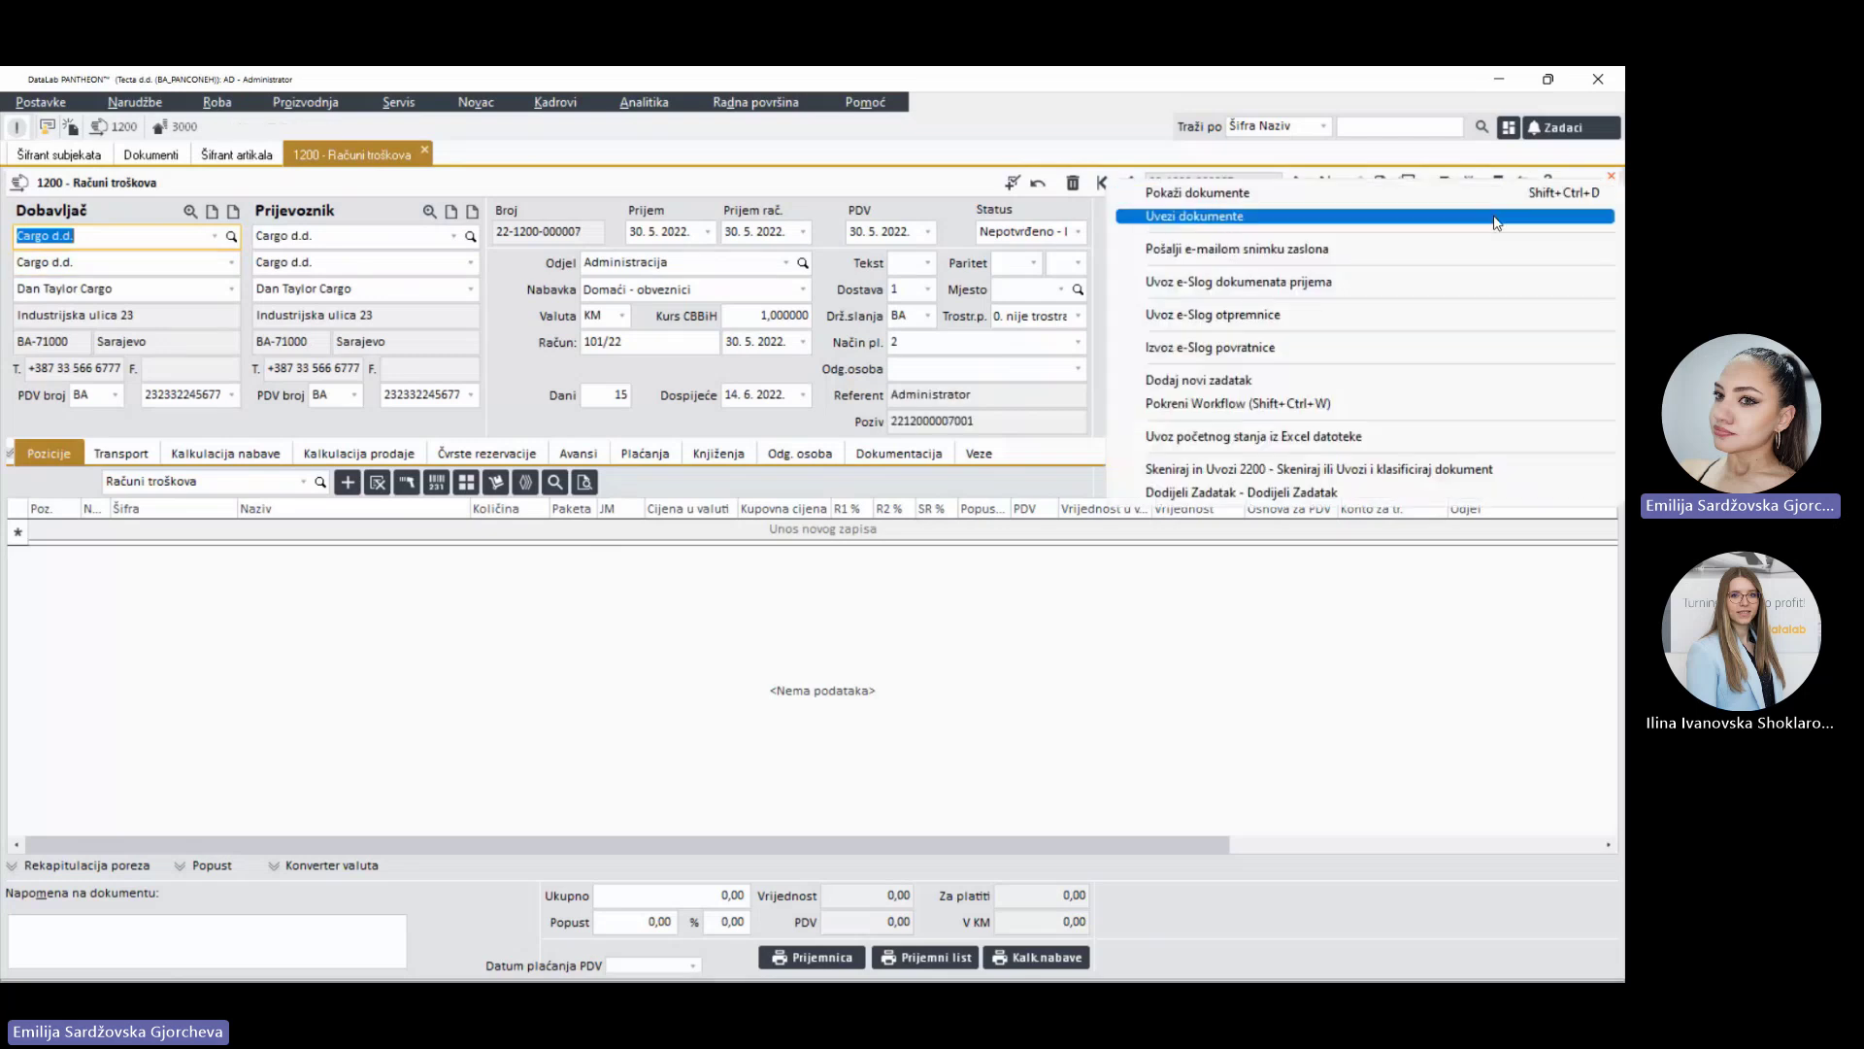
{"action": "left_click", "coordinate": [1184, 211]}
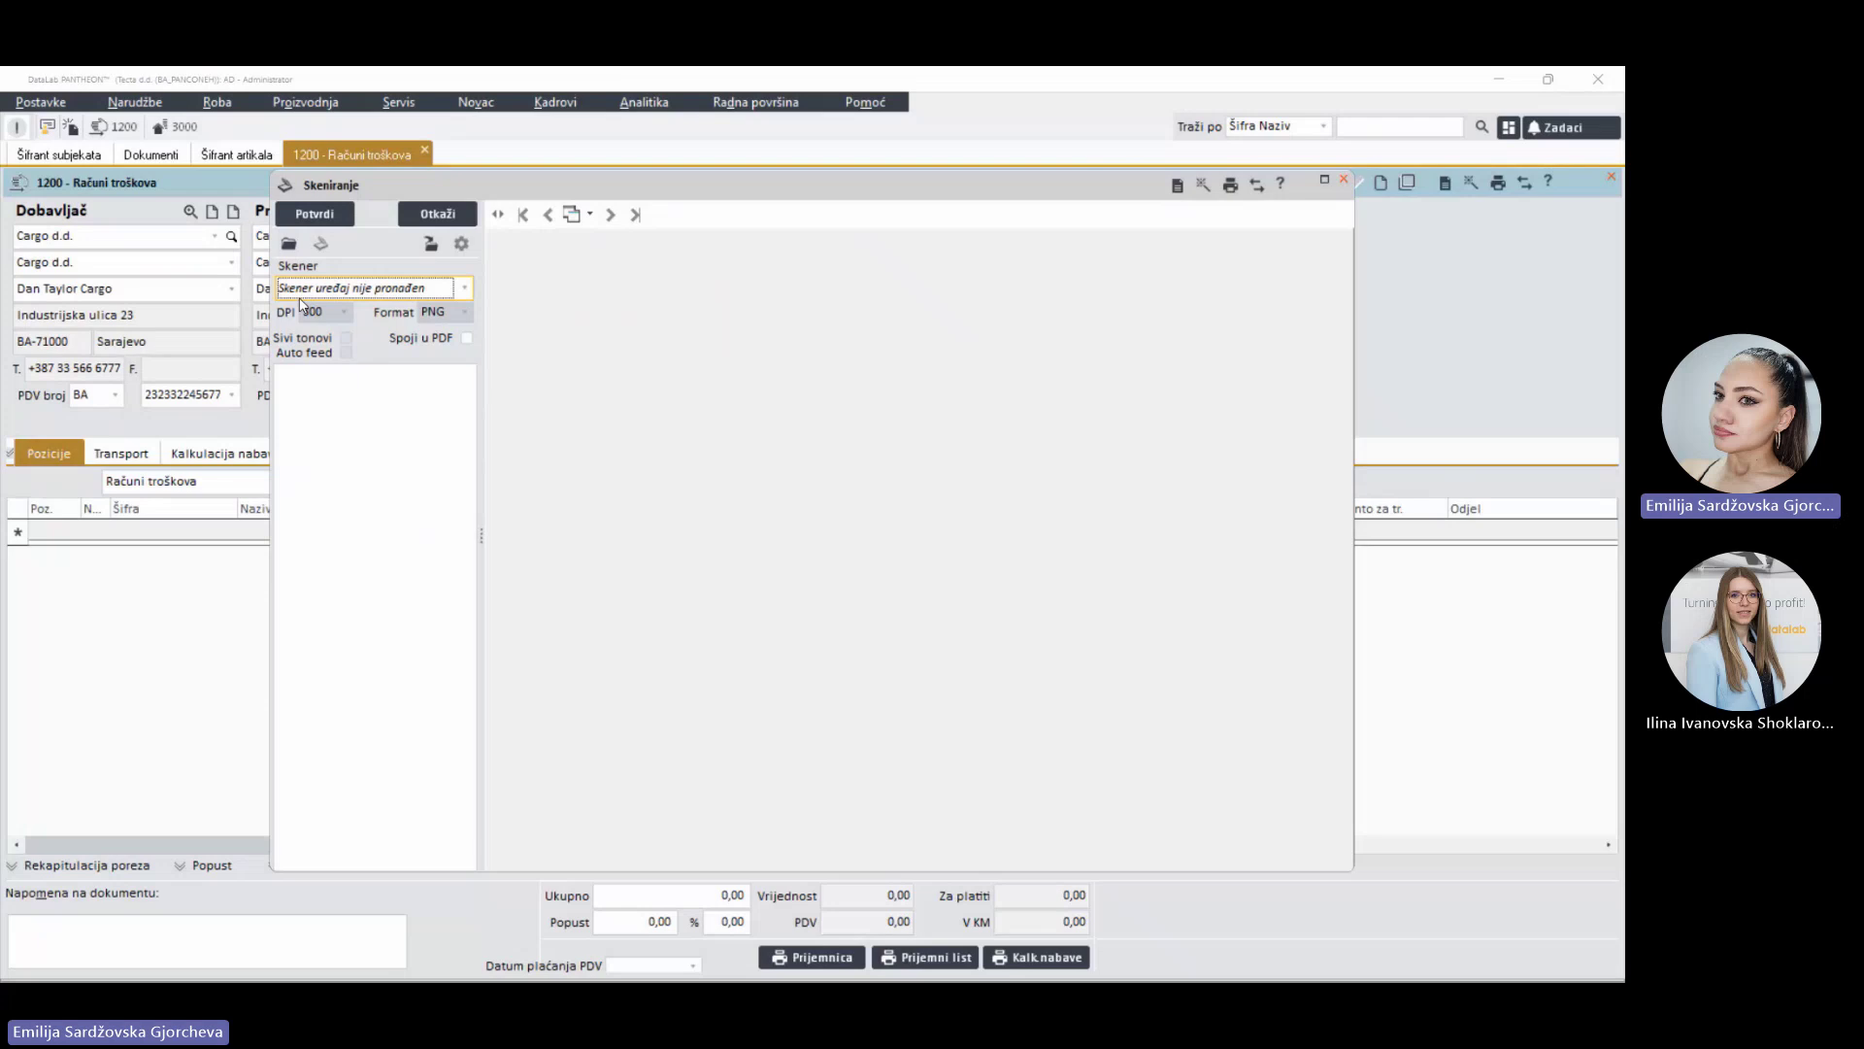
{"action": "left_click", "coordinate": [289, 242]}
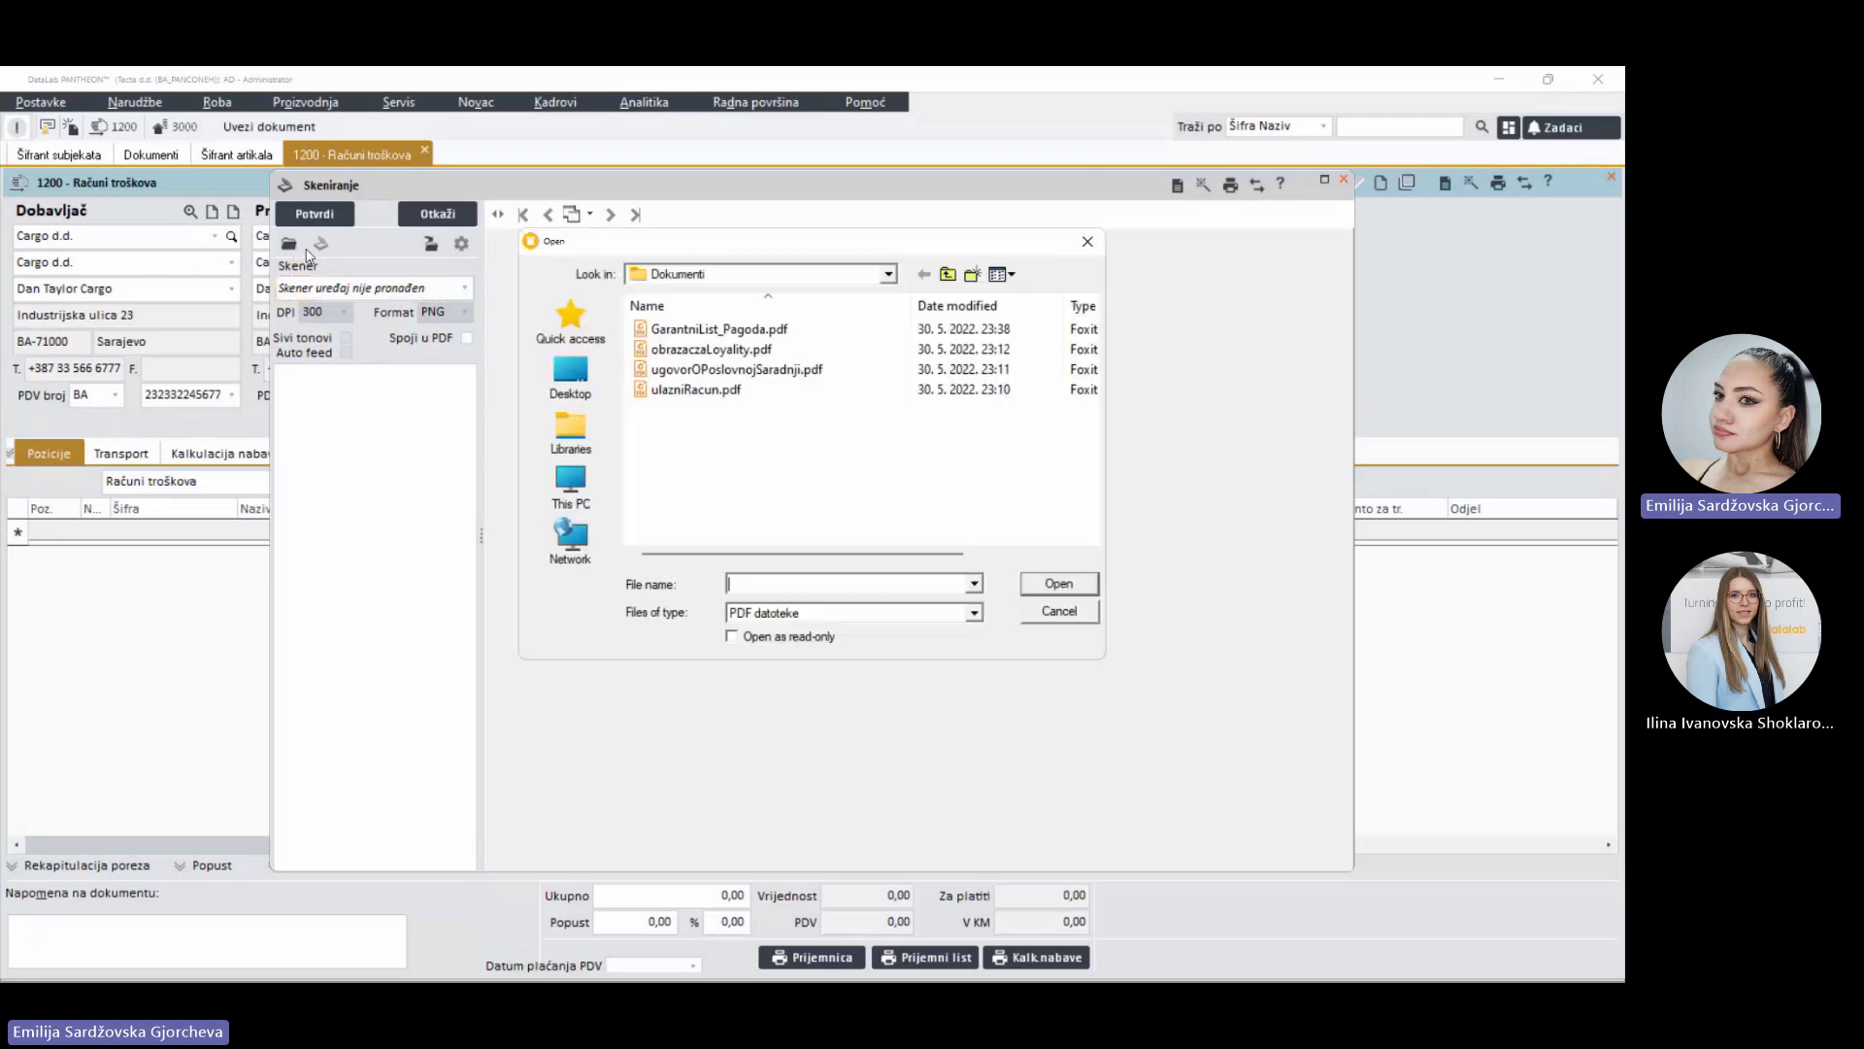
{"action": "double_click", "coordinate": [692, 389]}
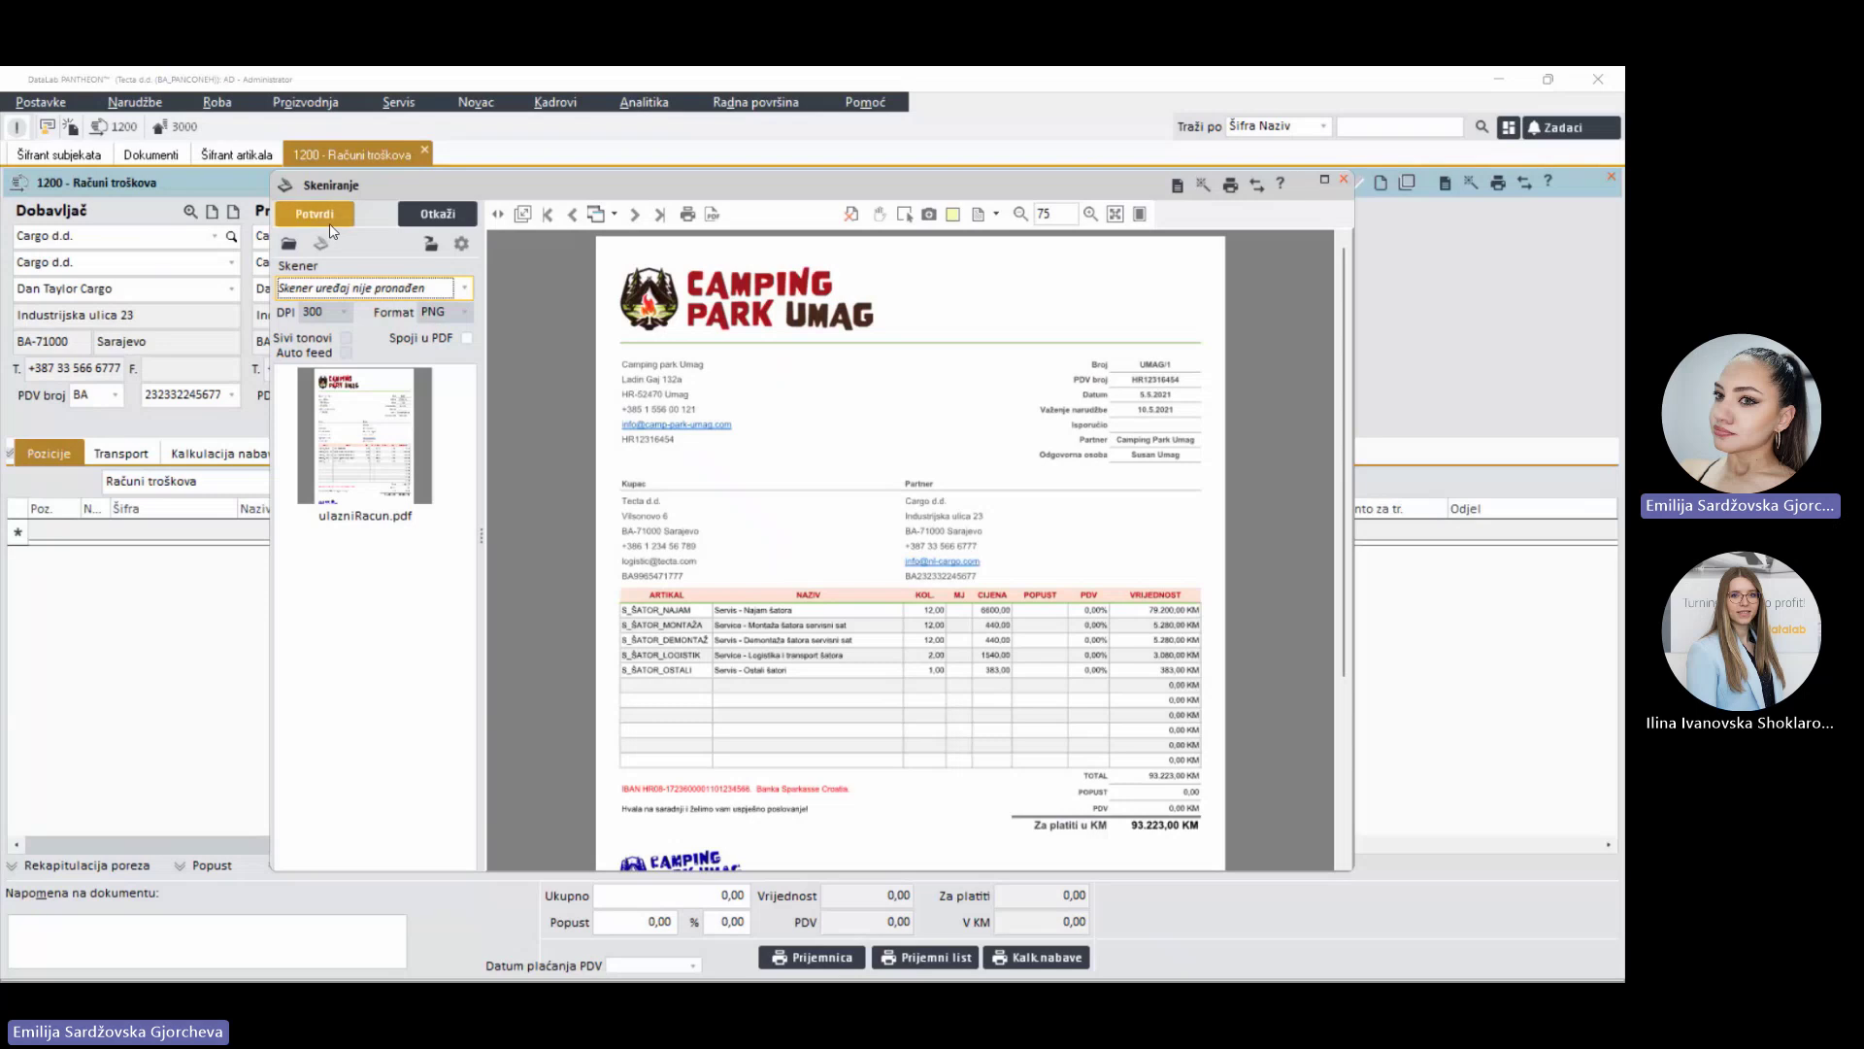
{"action": "left_click", "coordinate": [329, 215]}
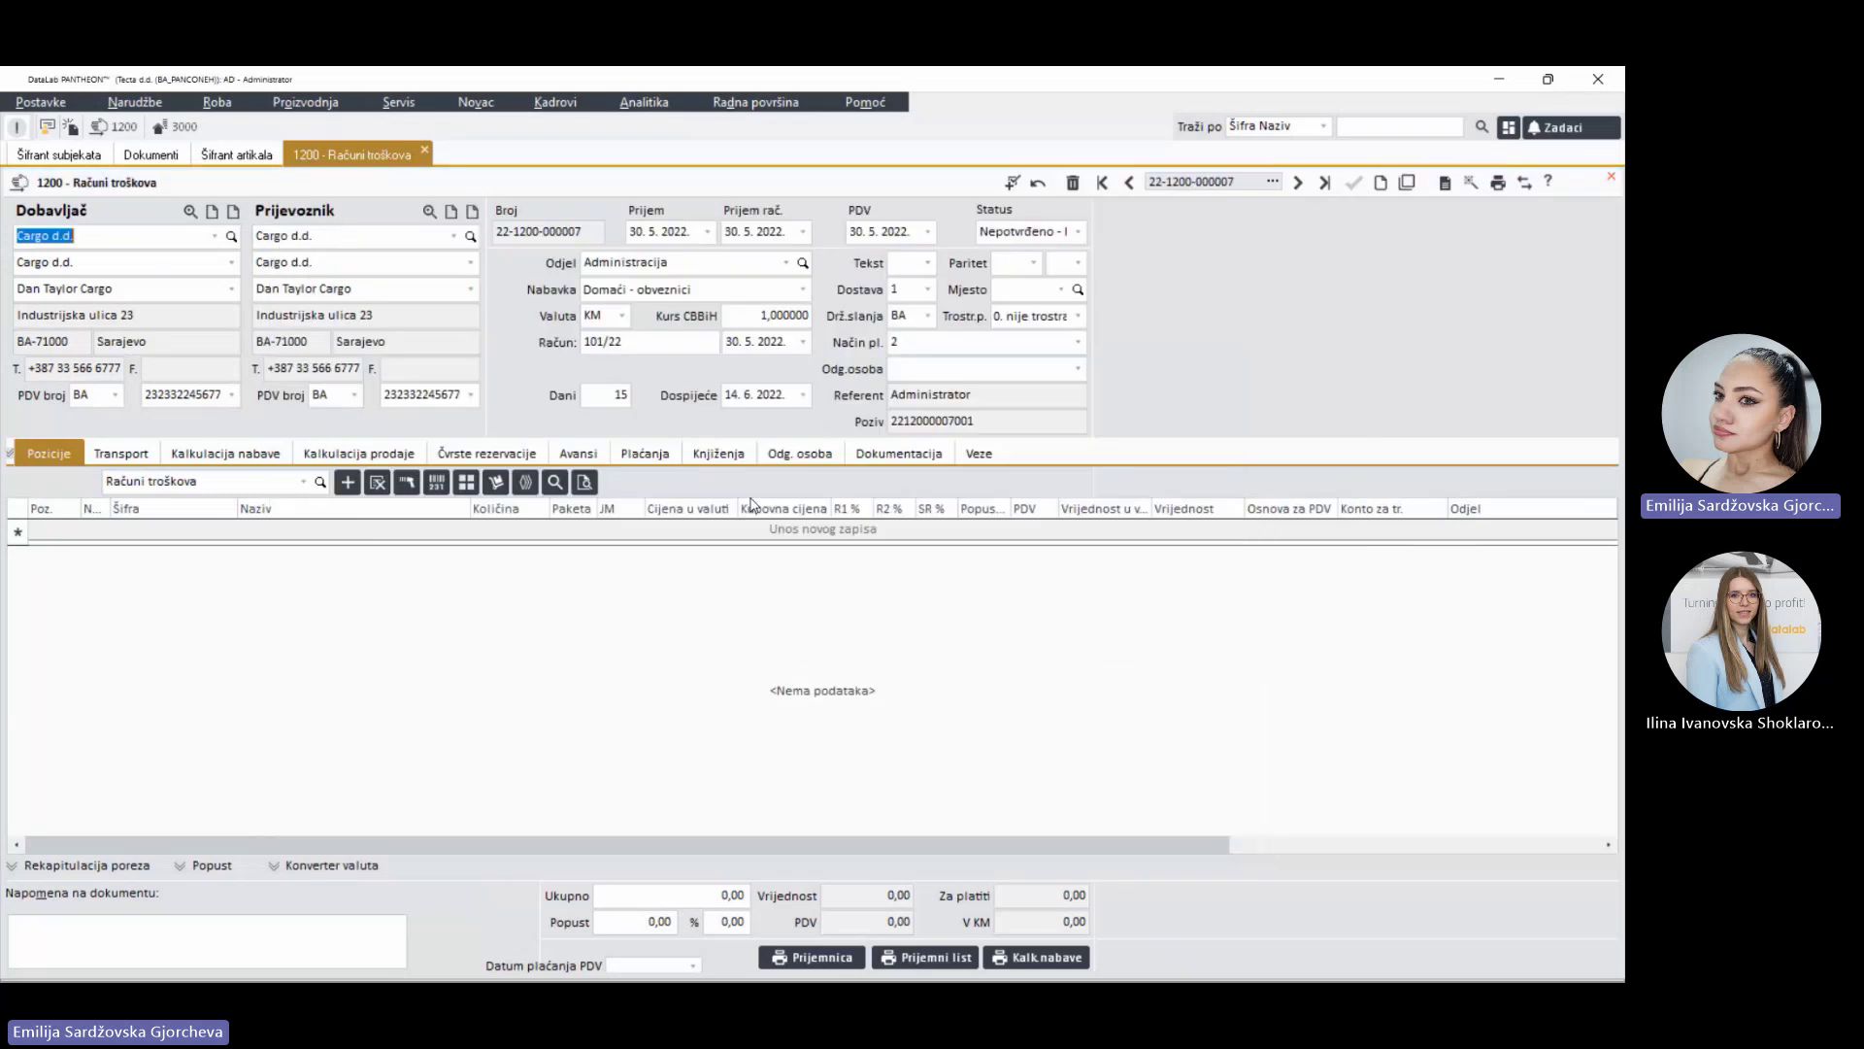